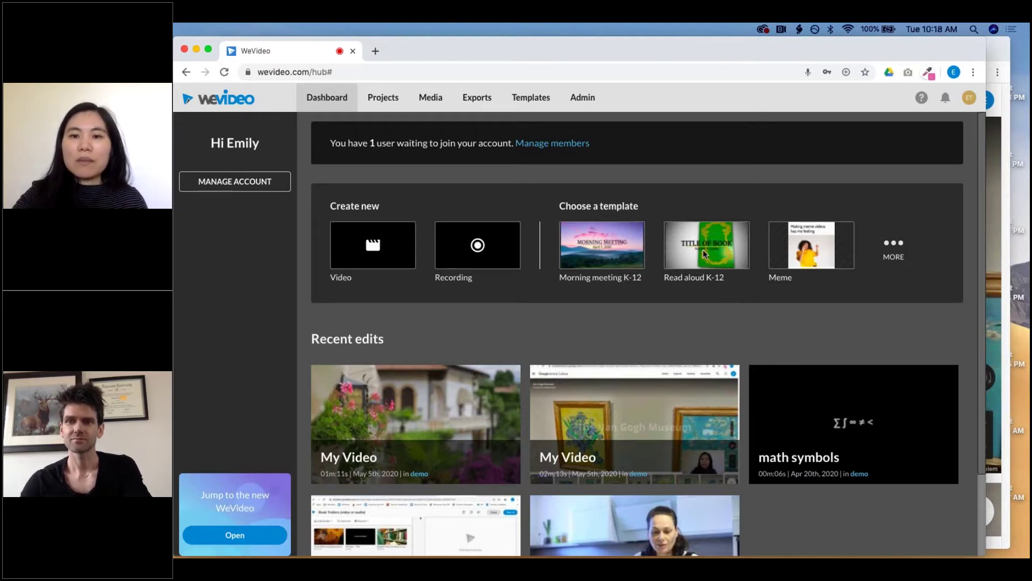
# Step: Start a new edit from the Read aloud K-12 template, saving it in the demo project
pyautogui.click(716, 250)
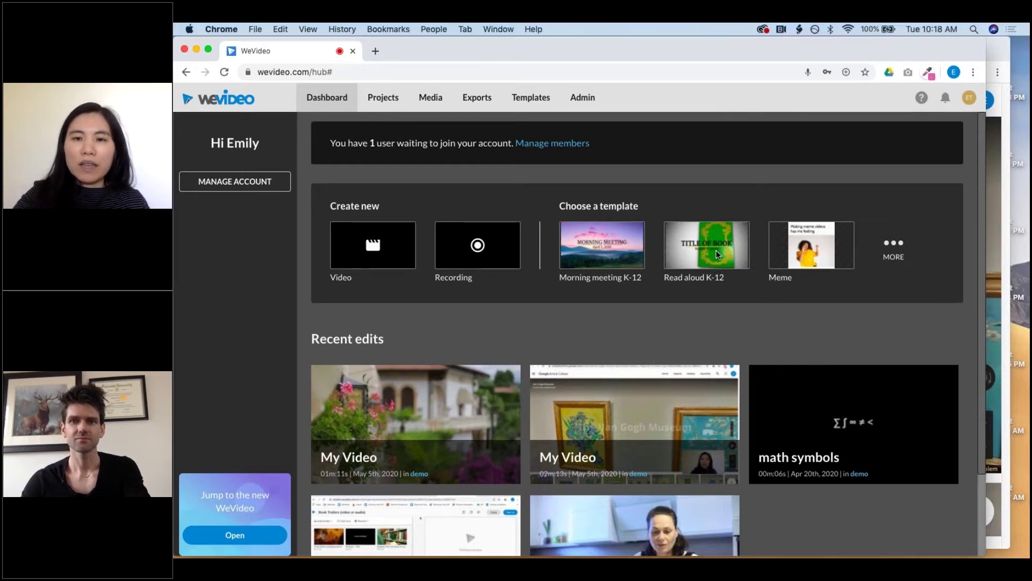
pyautogui.click(718, 242)
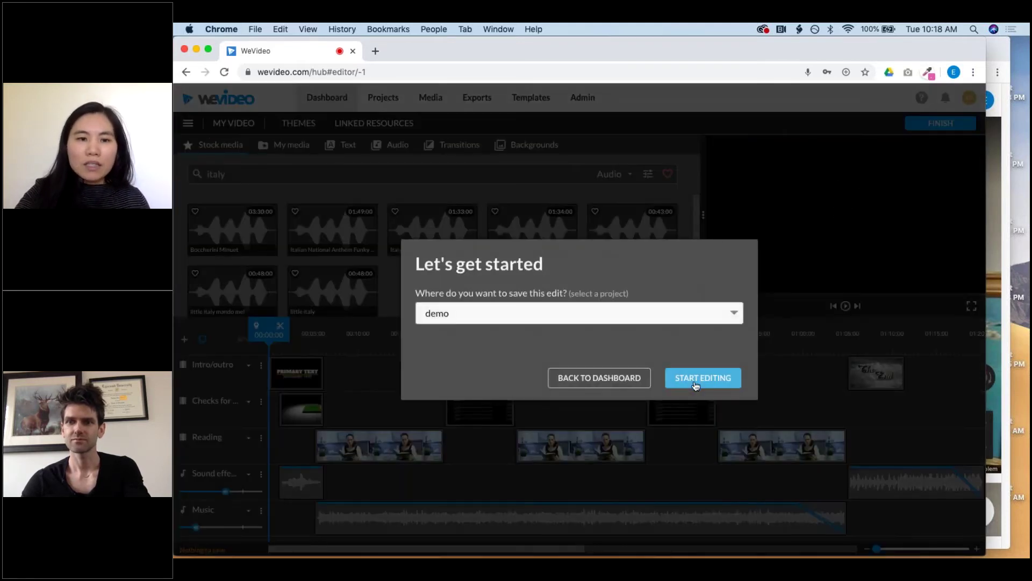
pyautogui.click(696, 384)
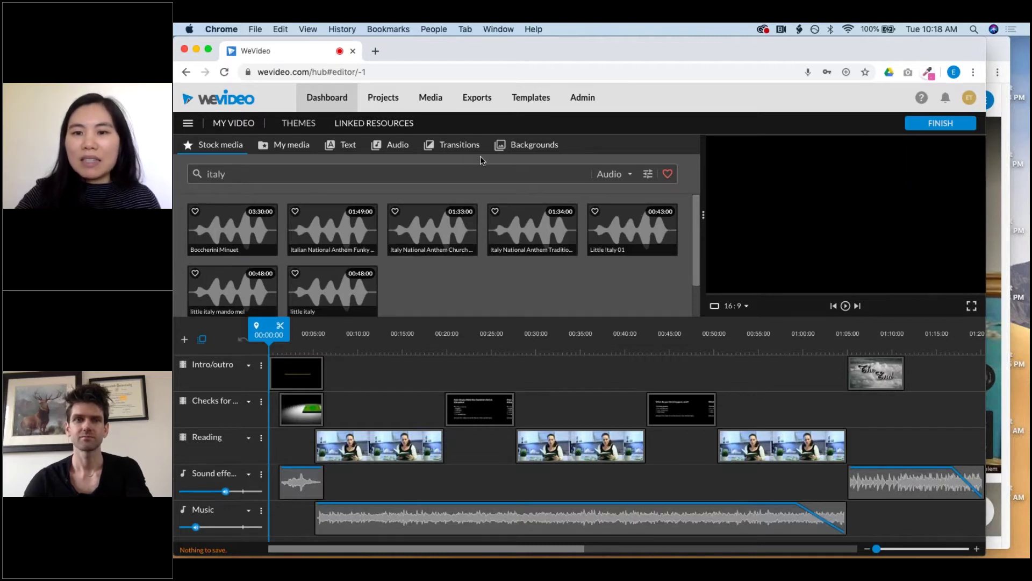
# Step: Preview the read-aloud template from its title card through to the first comprehension question slide
pyautogui.moveTo(278, 335); pyautogui.dragTo(290, 335)
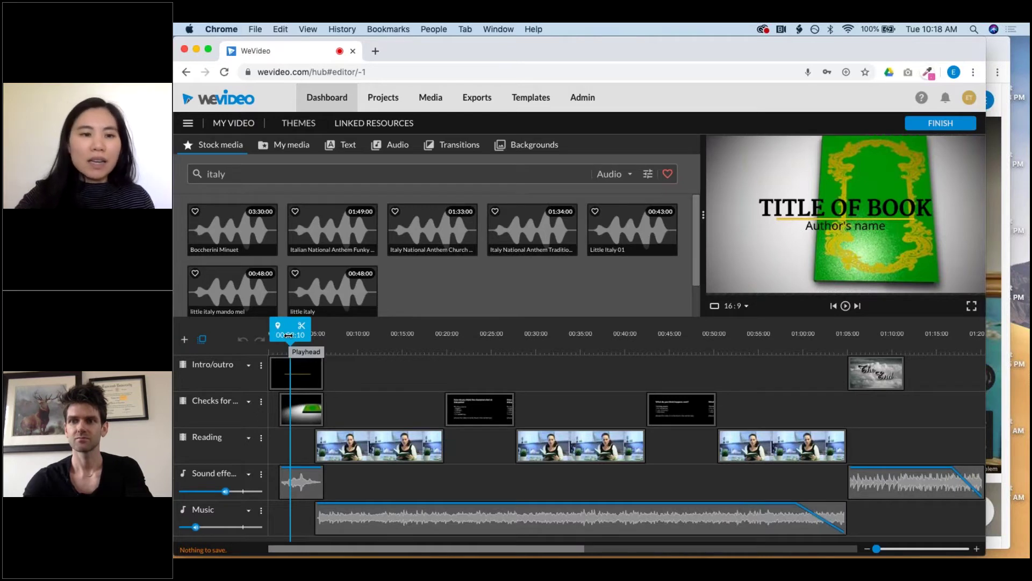
pyautogui.moveTo(288, 335); pyautogui.dragTo(283, 334)
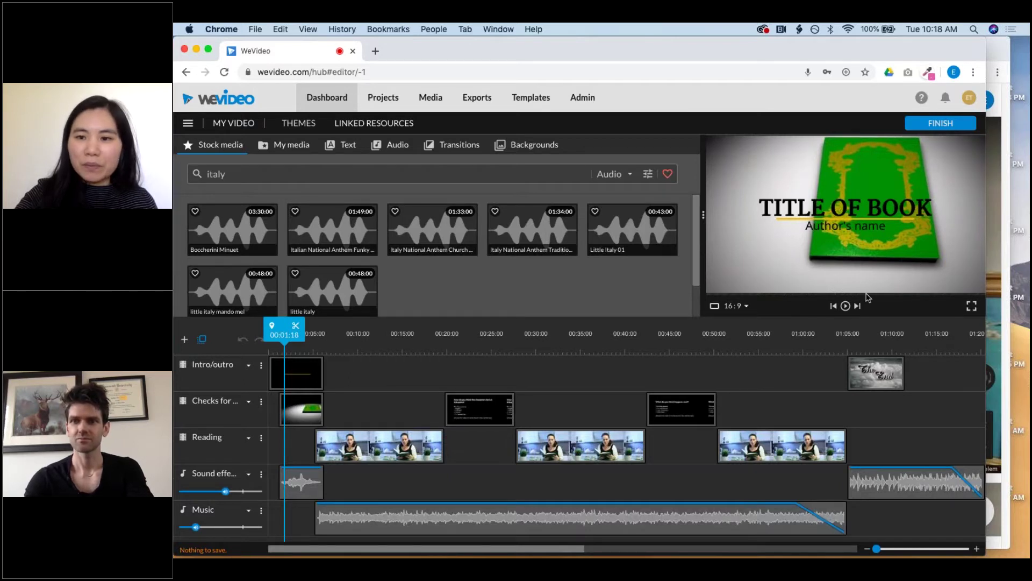
pyautogui.click(846, 305)
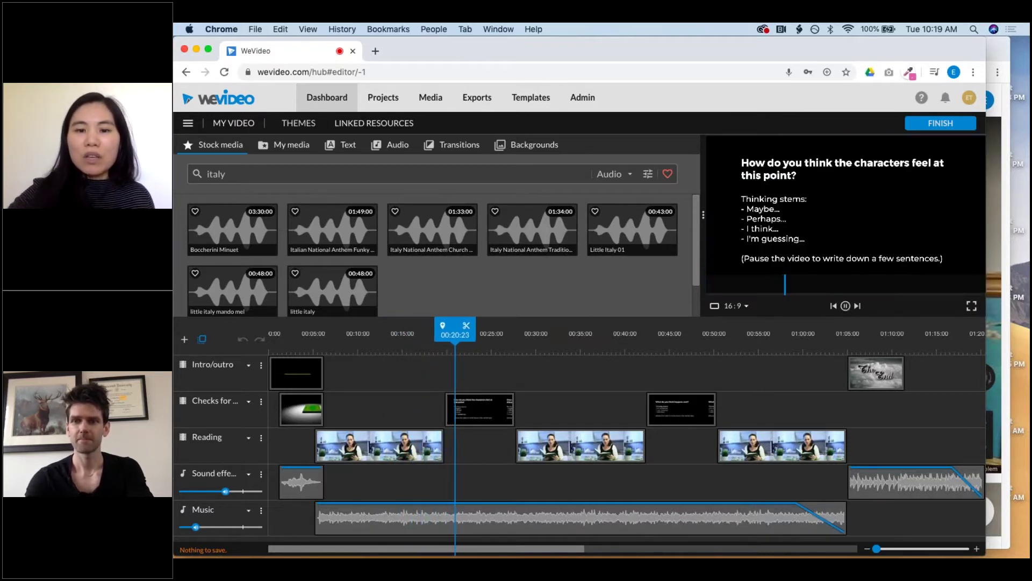
pyautogui.click(846, 305)
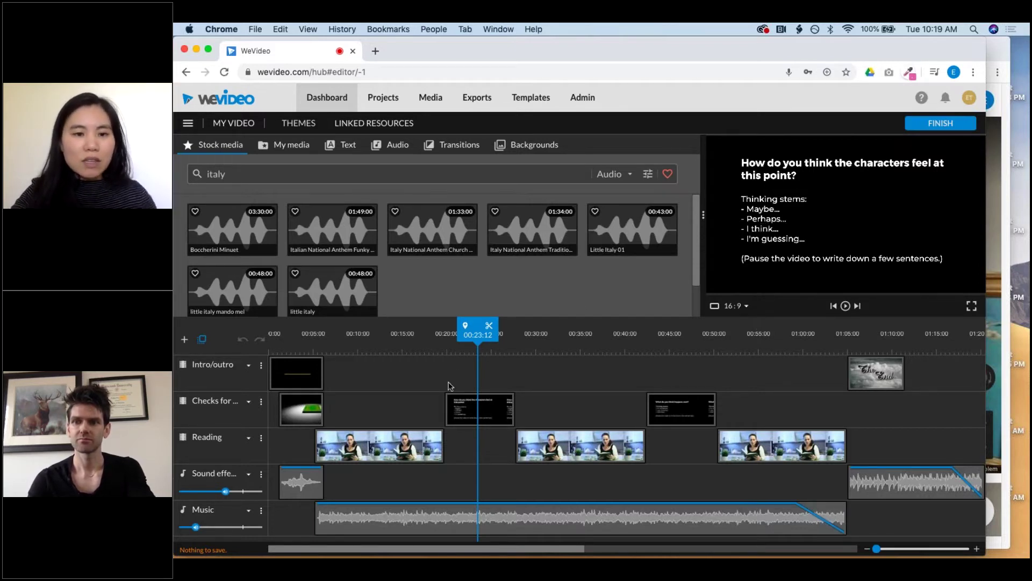
# Step: Delete the three sample clips of the woman reading from the Reading track
pyautogui.click(388, 442)
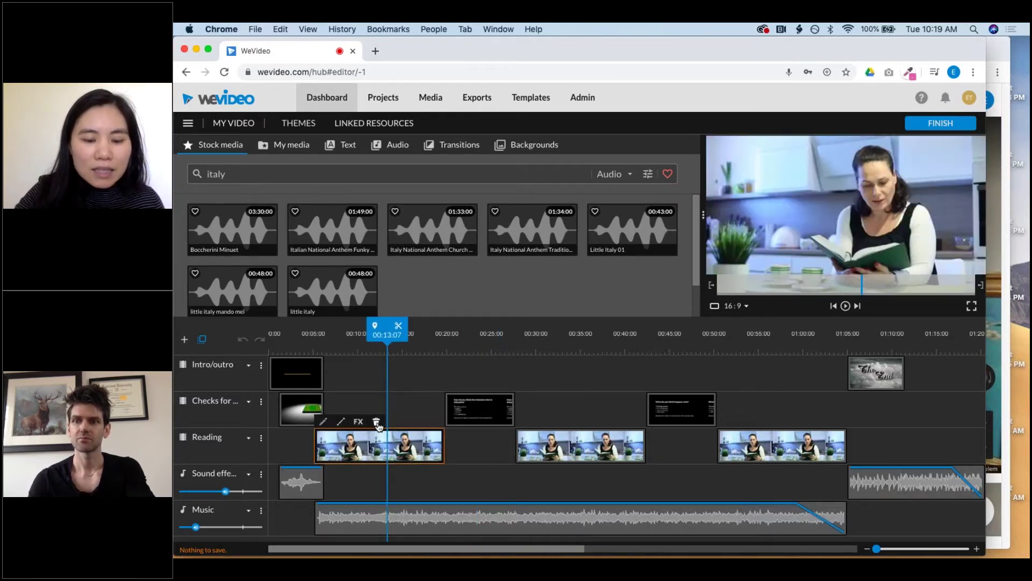
pyautogui.click(377, 421)
pyautogui.click(572, 452)
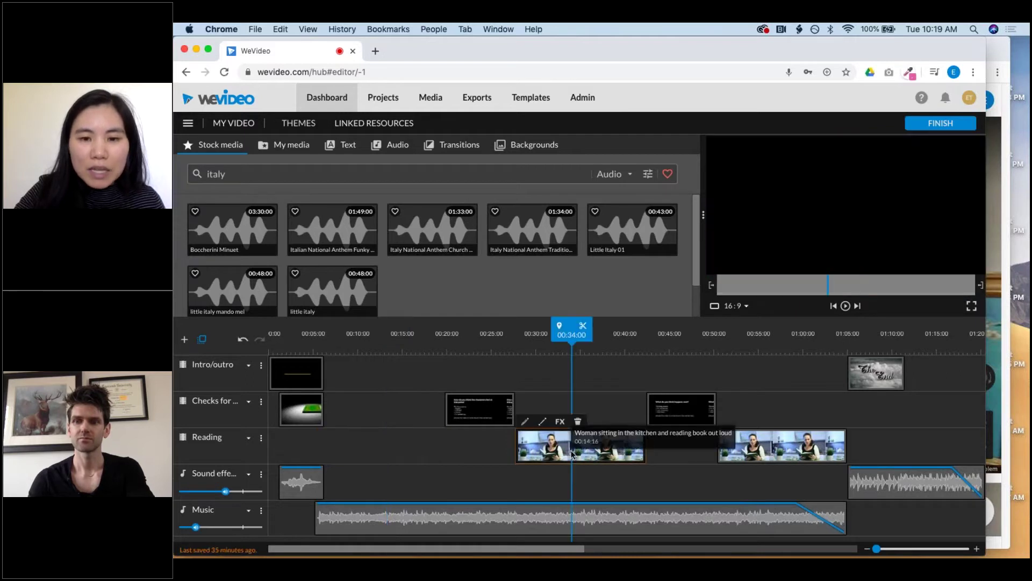
pyautogui.click(578, 421)
pyautogui.click(786, 446)
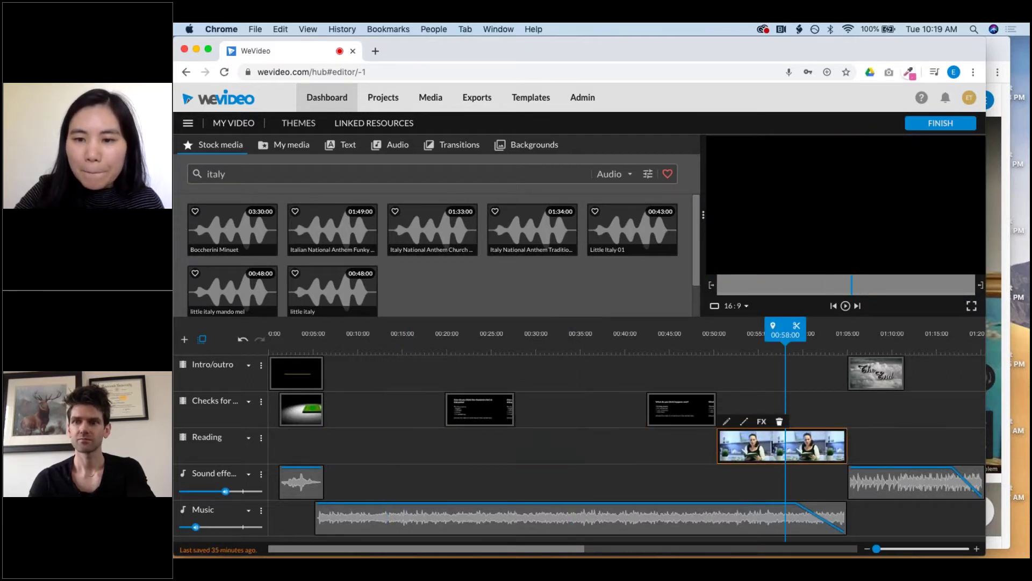
pyautogui.click(780, 422)
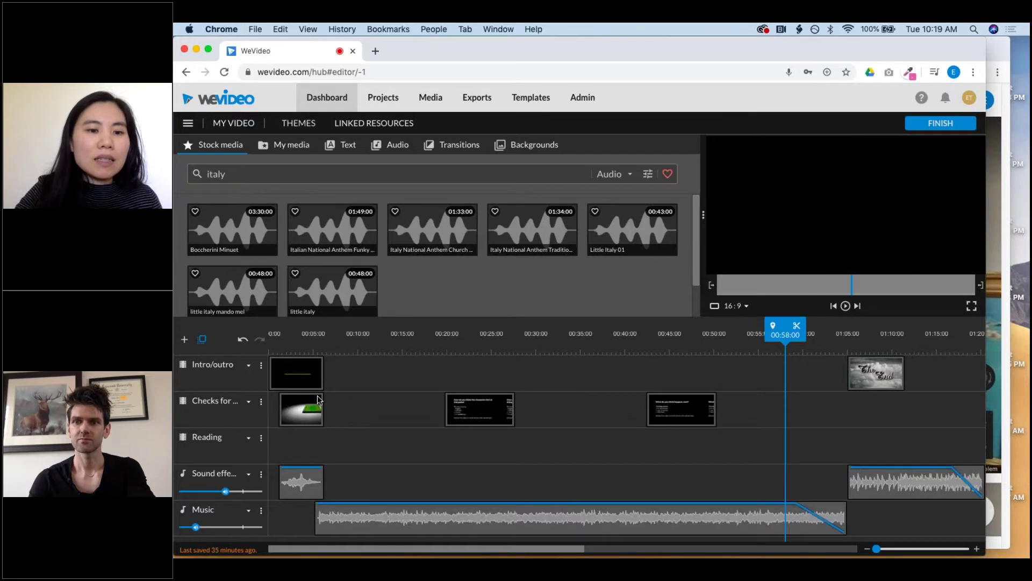
# Step: Change the intro title to "The Busy Spider" and the author line to "Eric Carle", and save the title
pyautogui.click(303, 384)
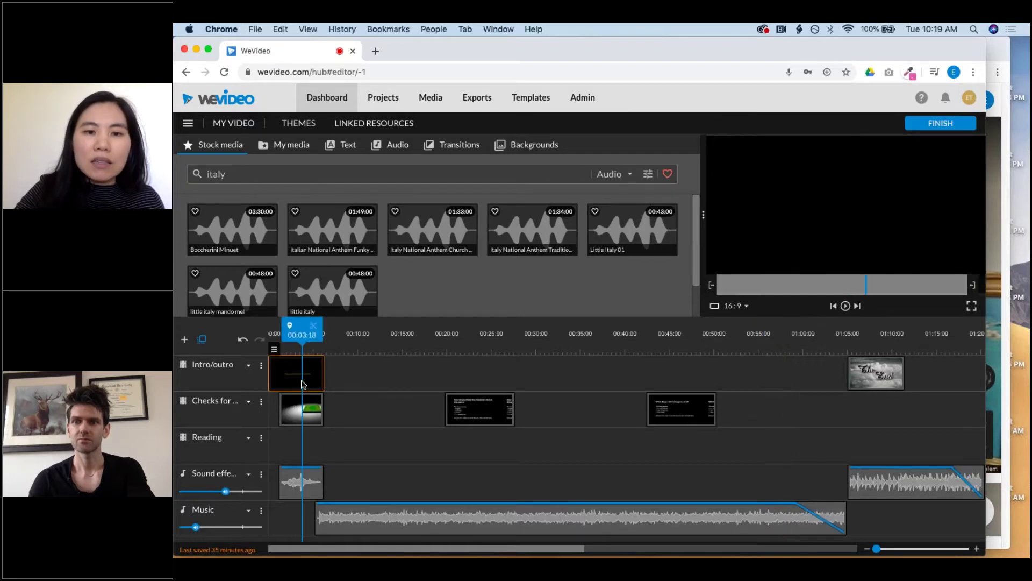
pyautogui.doubleClick(302, 382)
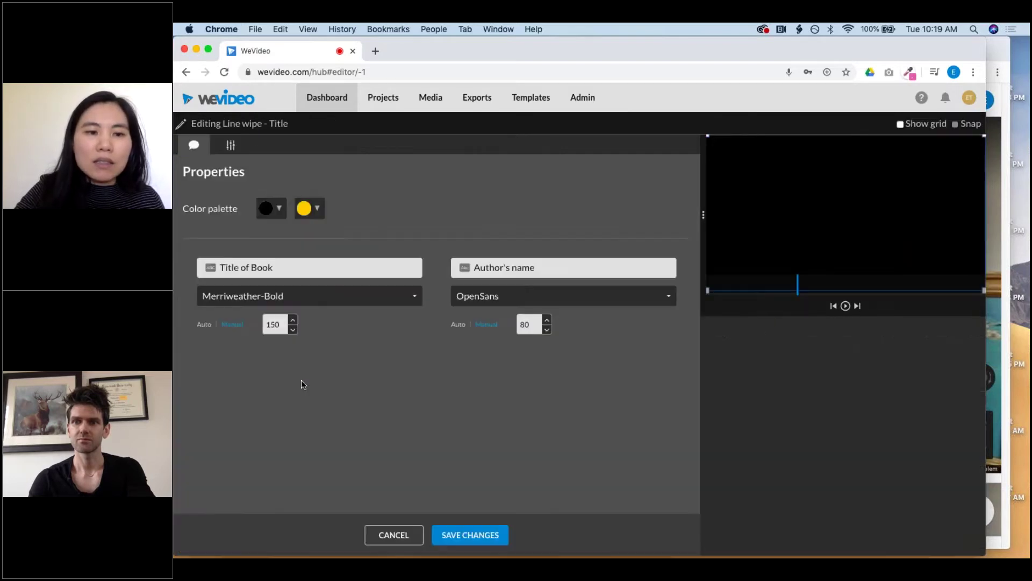
pyautogui.tripleClick(258, 268)
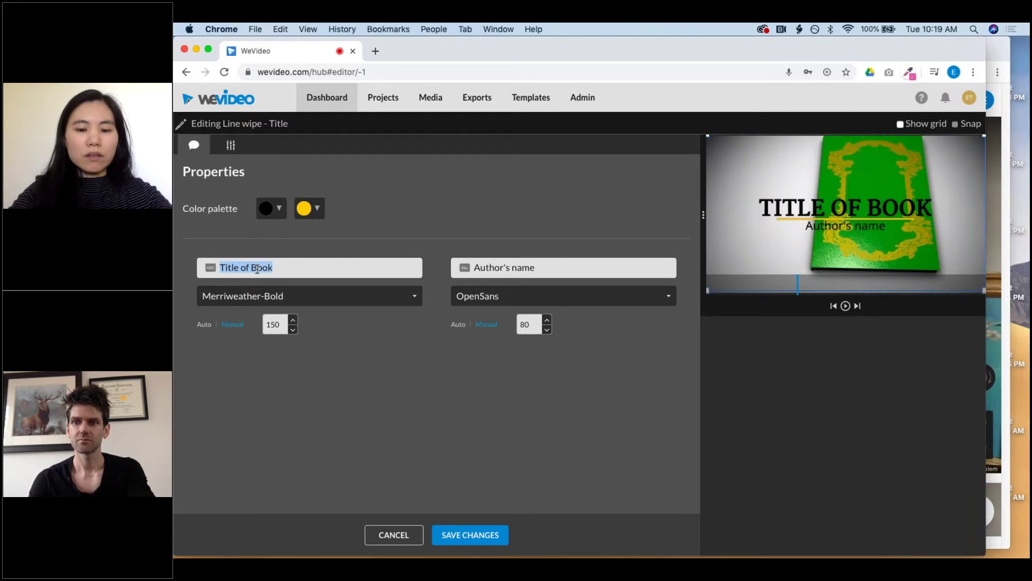
pyautogui.write('The Busy Spider')
pyautogui.doubleClick(542, 268)
pyautogui.press('BackSpace')
pyautogui.press('BackSpace')
pyautogui.press('BackSpace')
pyautogui.press('BackSpace')
pyautogui.press('BackSpace')
pyautogui.press('BackSpace')
pyautogui.press('BackSpace')
pyautogui.press('BackSpace')
pyautogui.press('BackSpace')
pyautogui.press('BackSpace')
pyautogui.write('E')
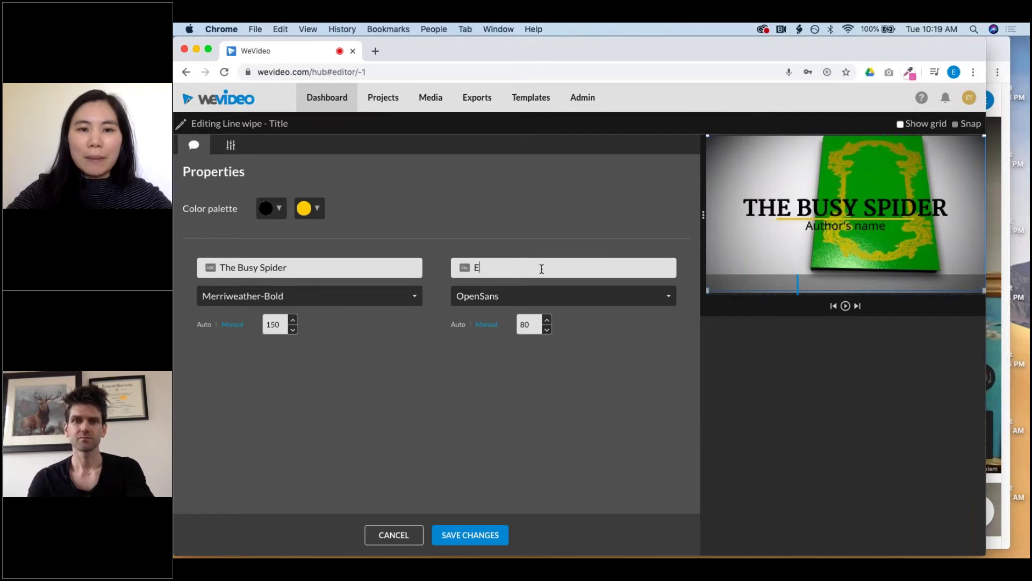
pyautogui.write('ric Carle')
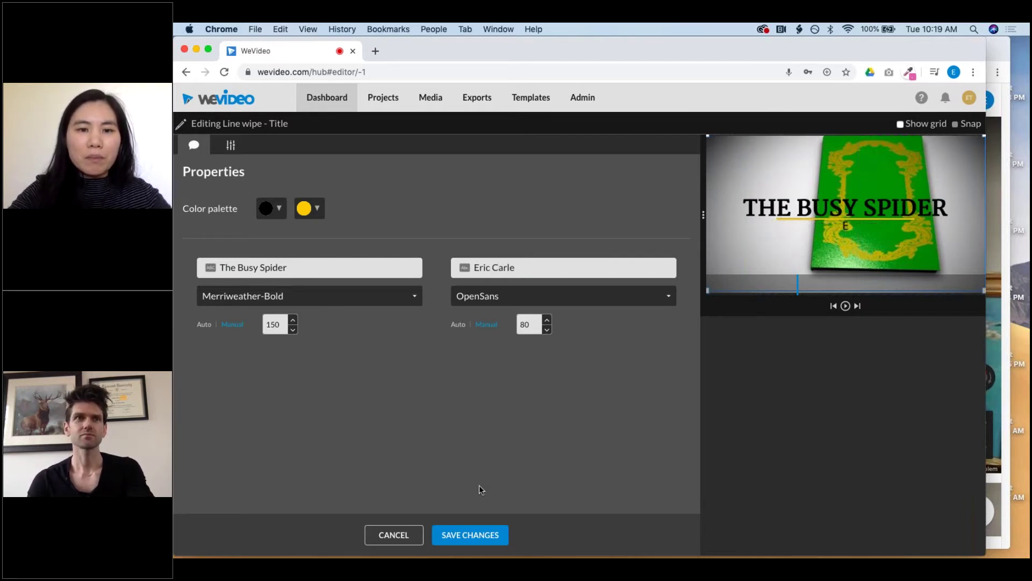
pyautogui.click(471, 535)
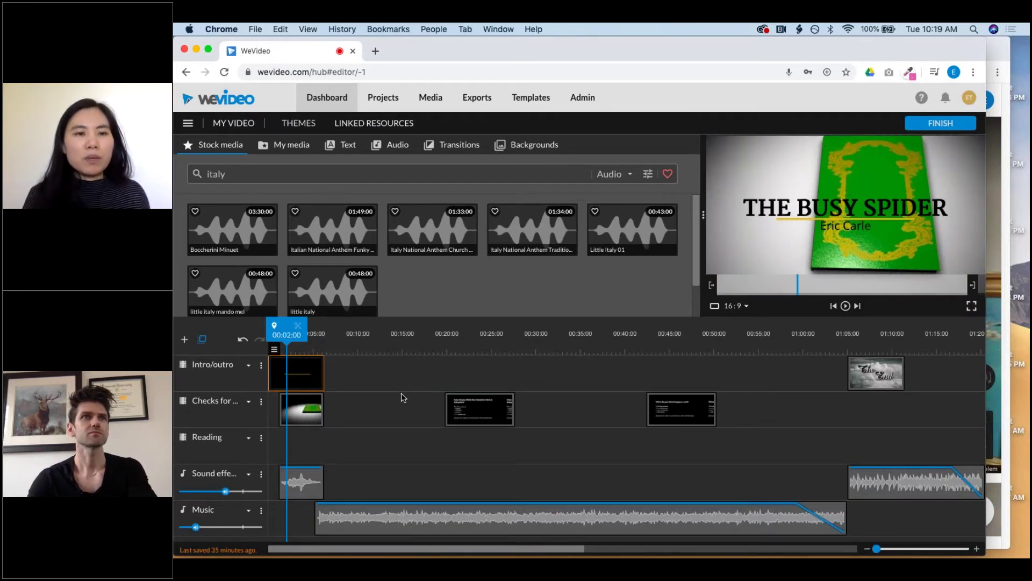
# Step: Record a short clip with the webcam from within the media library and save it
pyautogui.click(291, 152)
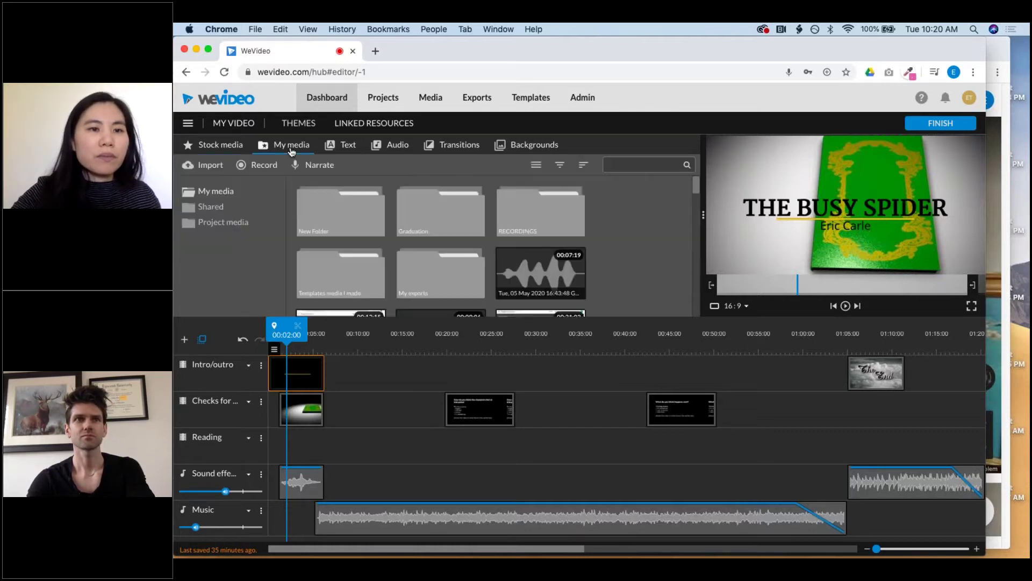
pyautogui.click(254, 171)
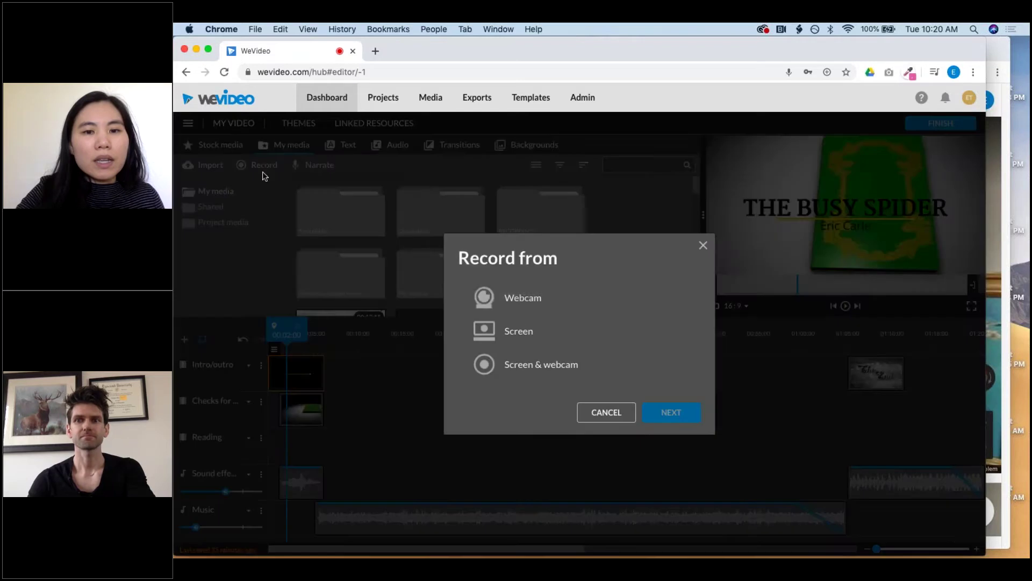
pyautogui.click(513, 313)
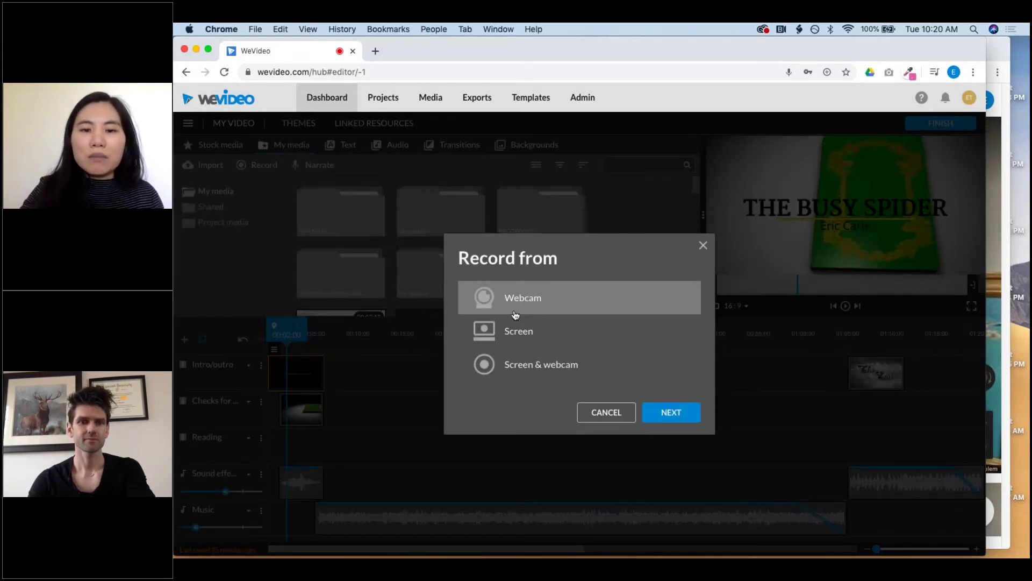
pyautogui.click(672, 414)
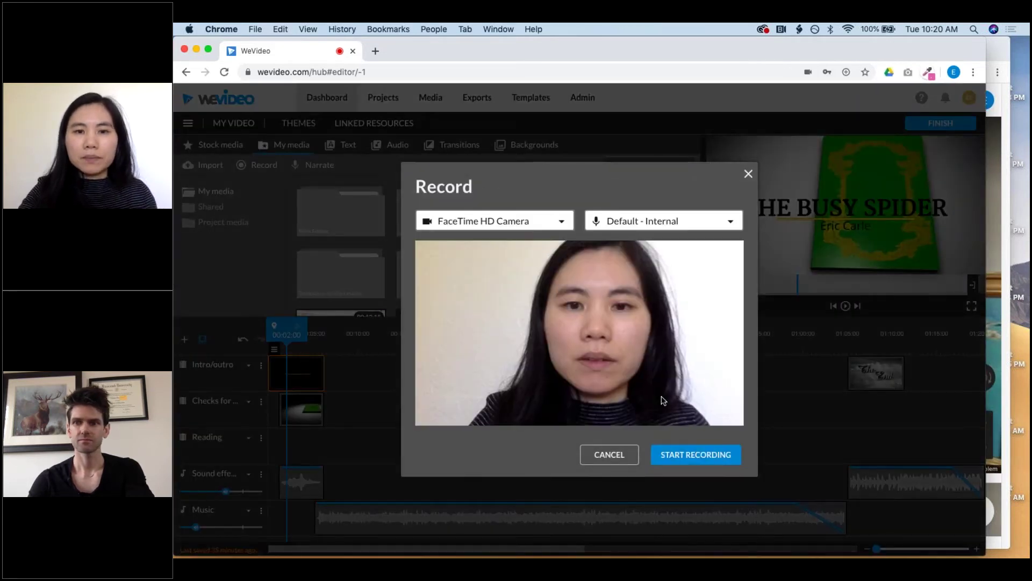
pyautogui.press('Return')
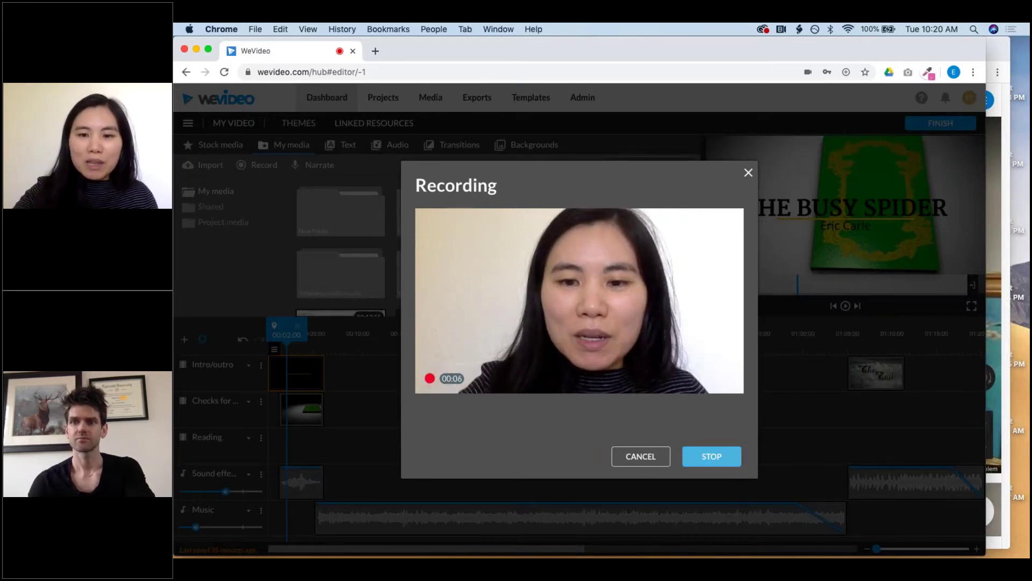
pyautogui.click(701, 457)
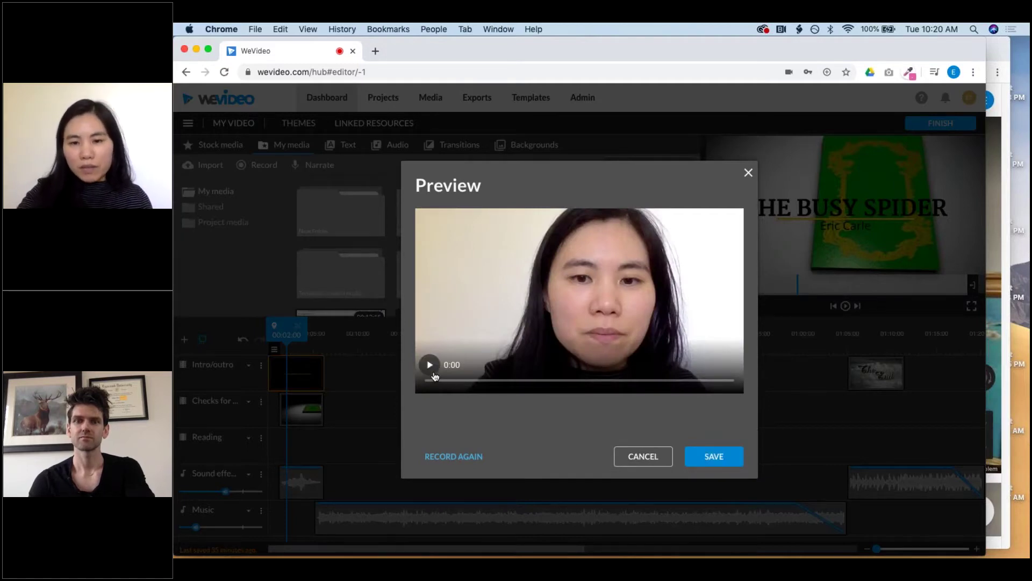
pyautogui.click(714, 457)
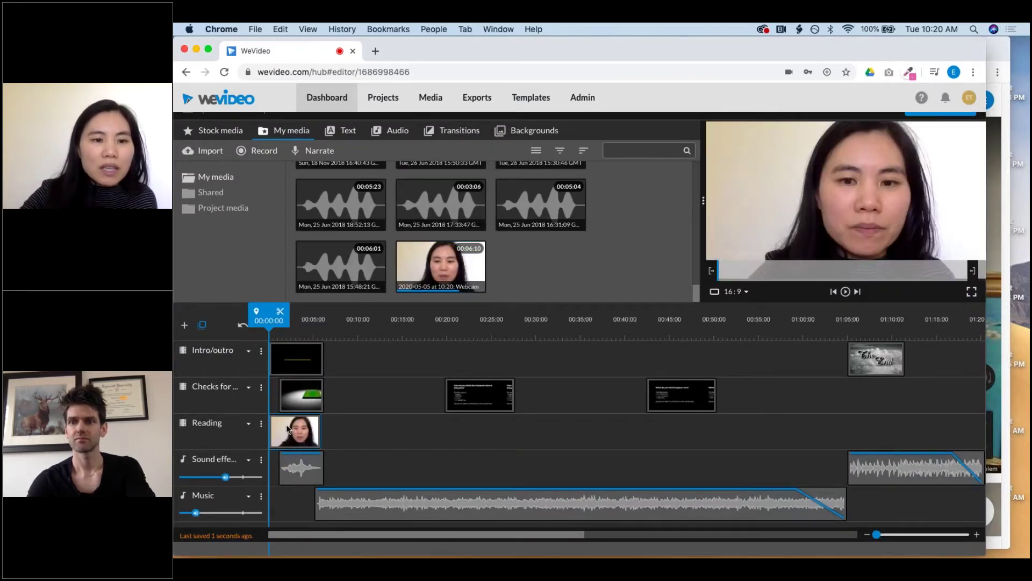
# Step: Move the webcam clip on the Reading track to just after the intro, about 00:06:07, and split it at 00:09:13
pyautogui.moveTo(299, 437); pyautogui.dragTo(348, 446)
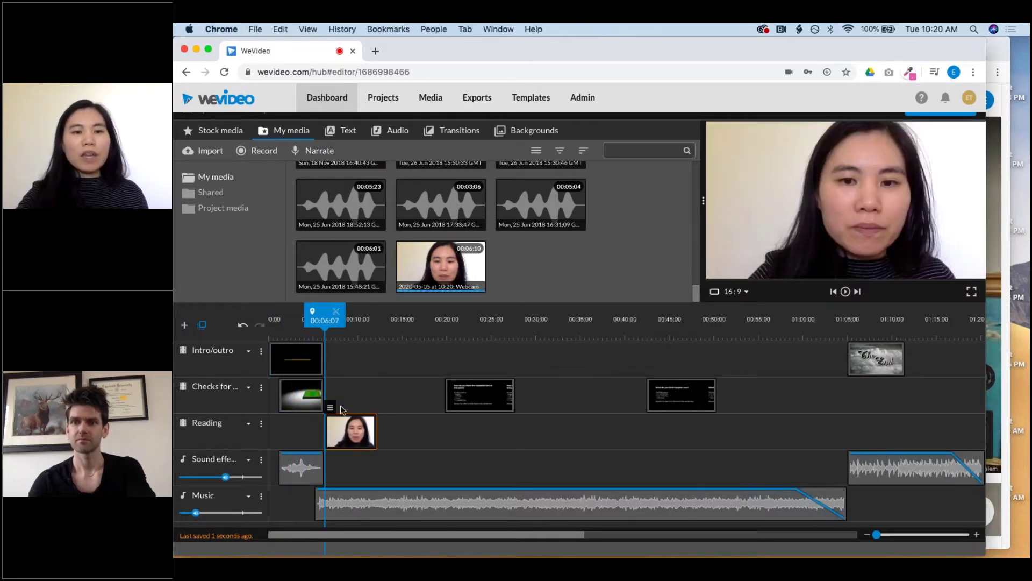
pyautogui.moveTo(323, 322); pyautogui.dragTo(354, 323)
pyautogui.click(353, 425)
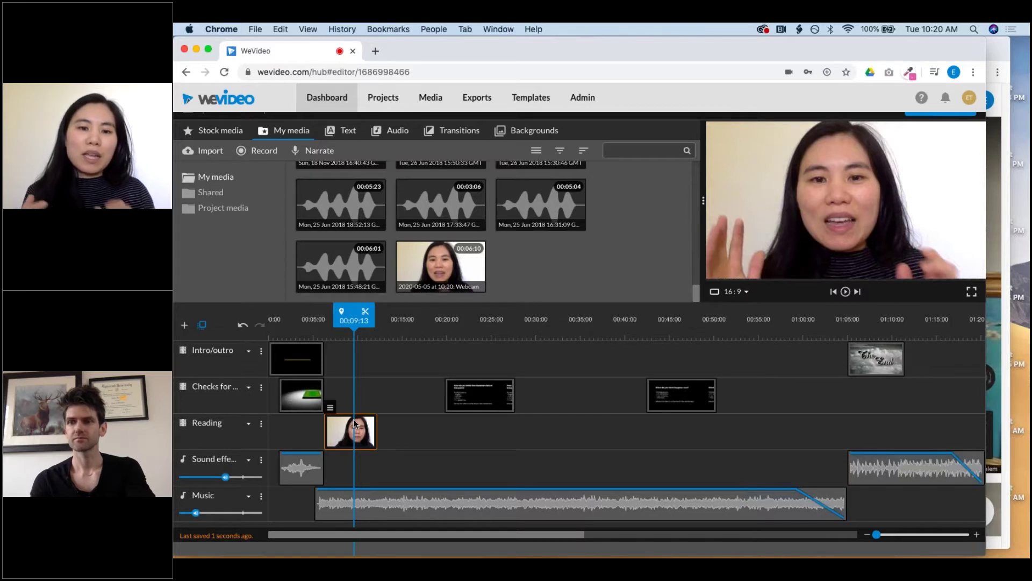
pyautogui.click(366, 317)
# Step: Place the first comprehension question slide directly after the first webcam piece, and the second webcam piece directly after the slide
pyautogui.moveTo(361, 423); pyautogui.dragTo(454, 449)
pyautogui.moveTo(474, 400); pyautogui.dragTo(389, 415)
pyautogui.moveTo(387, 414); pyautogui.dragTo(387, 415)
pyautogui.moveTo(452, 426); pyautogui.dragTo(438, 438)
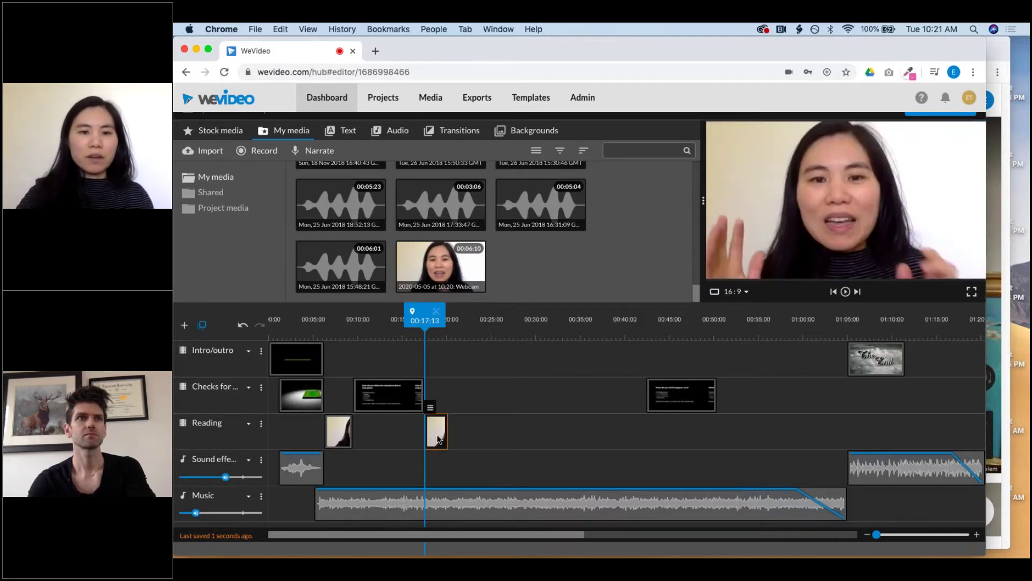
# Step: Play the sequence from the first webcam piece through the question slide to the second webcam piece
pyautogui.moveTo(425, 321); pyautogui.dragTo(342, 322)
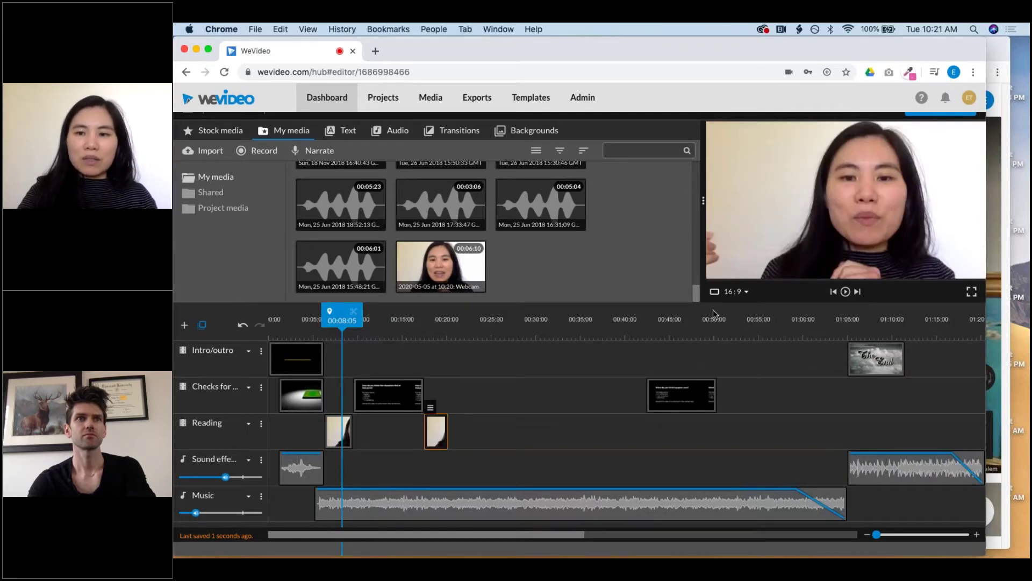
pyautogui.click(847, 292)
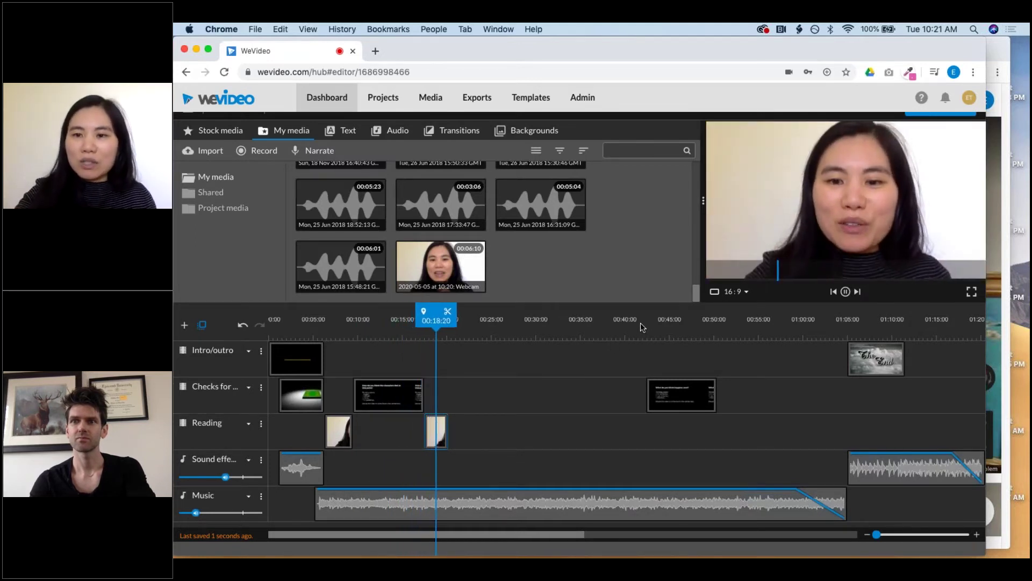
pyautogui.click(437, 431)
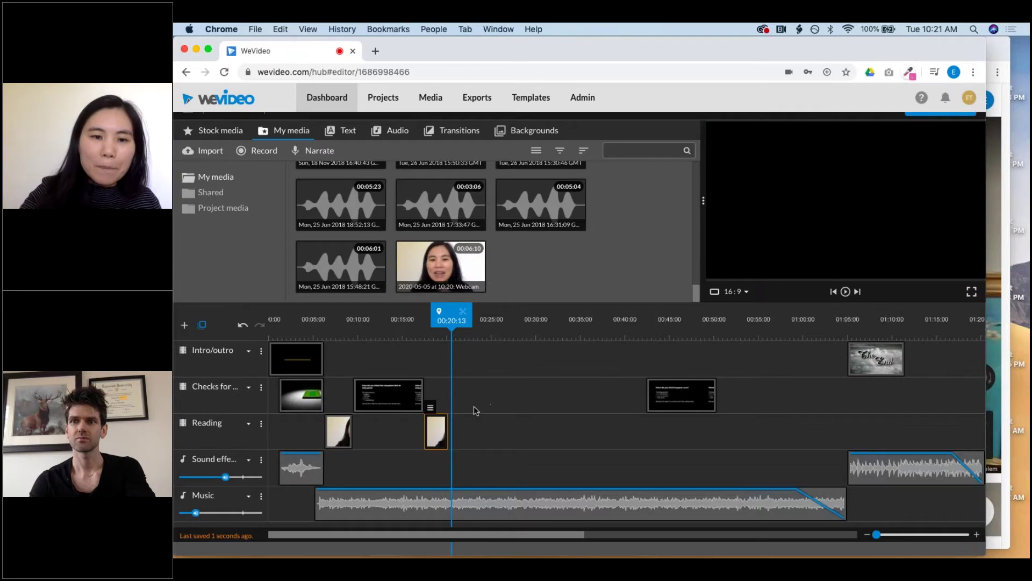
# Step: Extend the first question slide to about 00:29:10 and move the second webcam piece to start where it ends
pyautogui.click(405, 400)
pyautogui.moveTo(422, 396); pyautogui.dragTo(384, 396)
pyautogui.moveTo(462, 397); pyautogui.dragTo(528, 396)
pyautogui.click(440, 429)
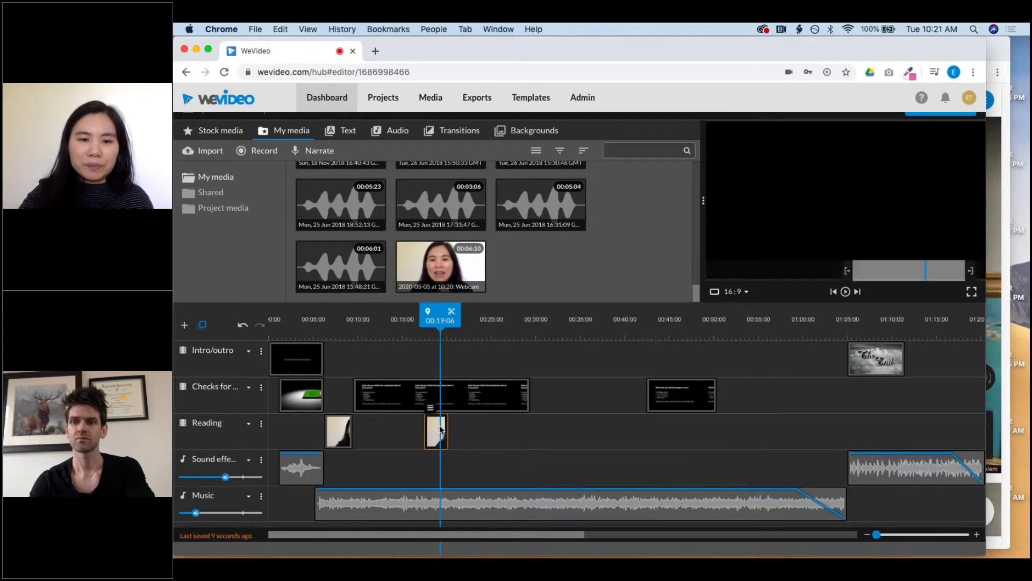
pyautogui.moveTo(440, 428); pyautogui.dragTo(540, 445)
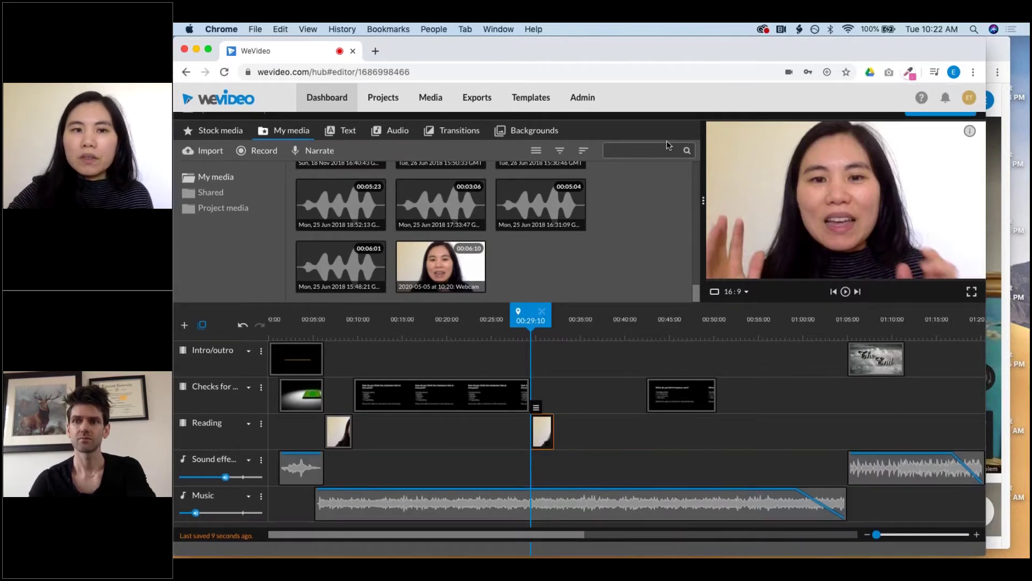
# Step: Save the read-aloud video and exit the editor to the dashboard
pyautogui.click(324, 101)
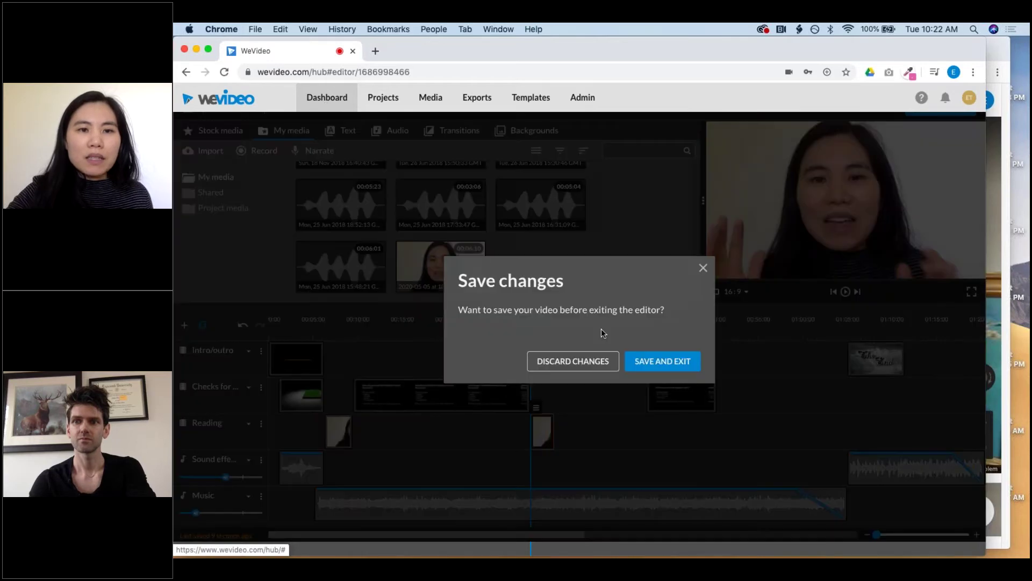
pyautogui.click(668, 364)
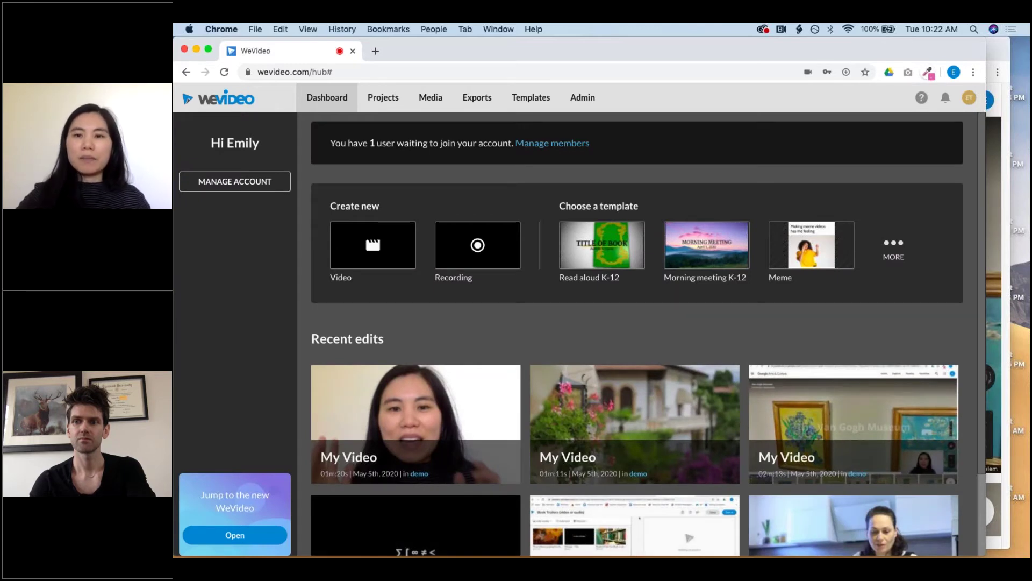
# Step: Start a new video from the Morning meeting K-12 template, saved in the demo project
pyautogui.click(712, 259)
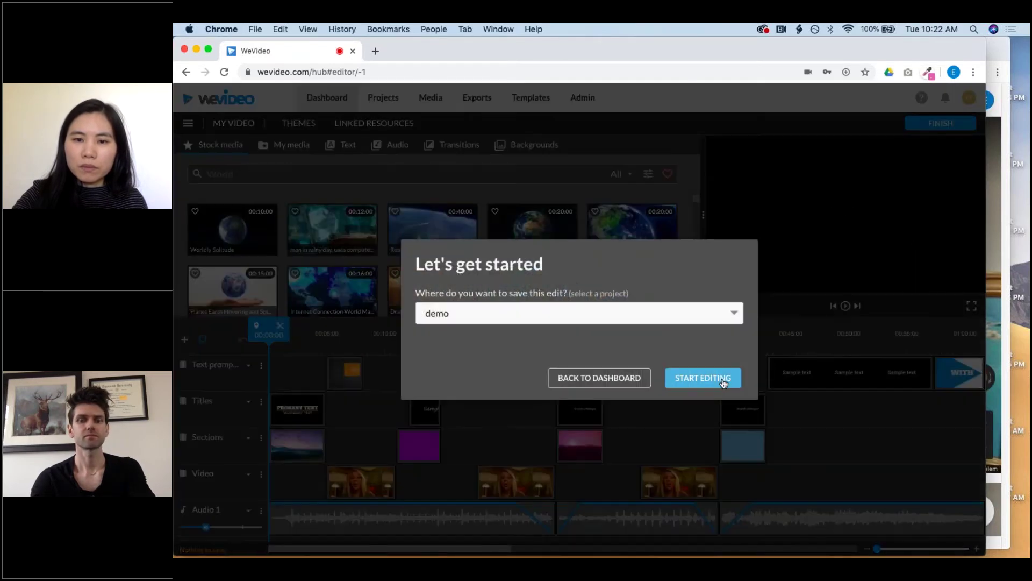
pyautogui.click(725, 380)
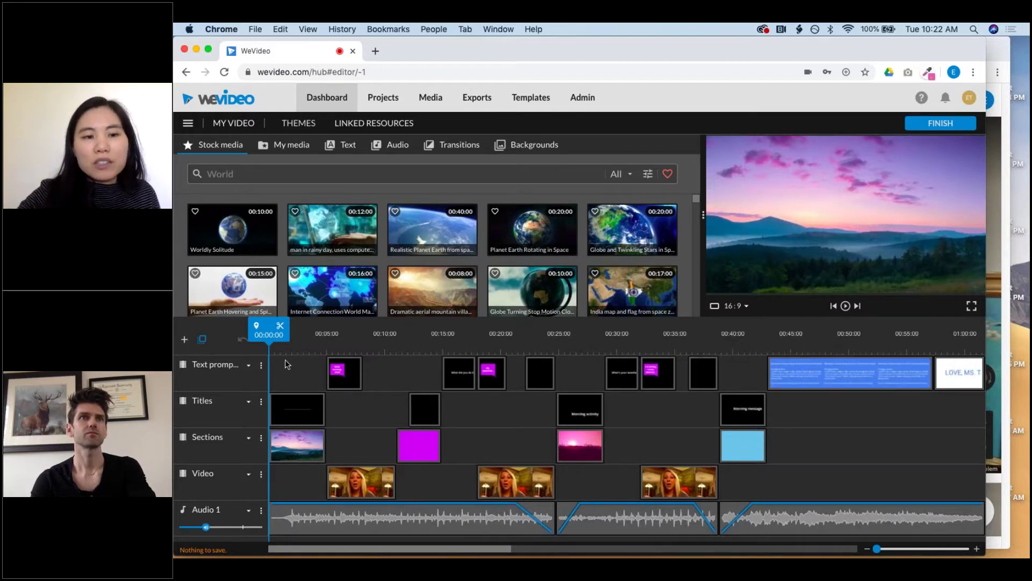
# Step: Scrub the template timeline from the opening title through the sharing, morning activity and morning message sections to review each slide
pyautogui.moveTo(267, 345); pyautogui.dragTo(297, 341)
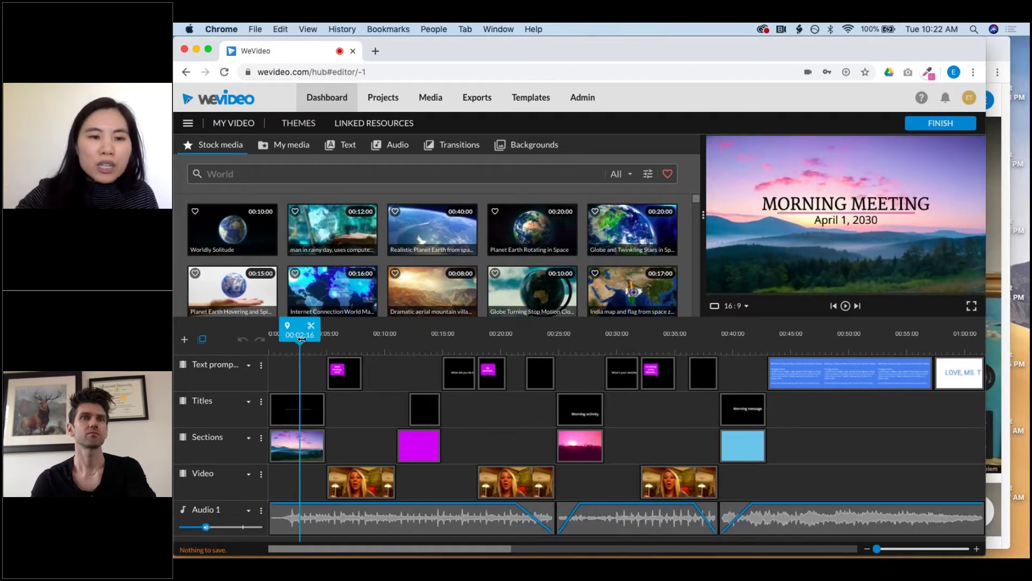
pyautogui.click(332, 339)
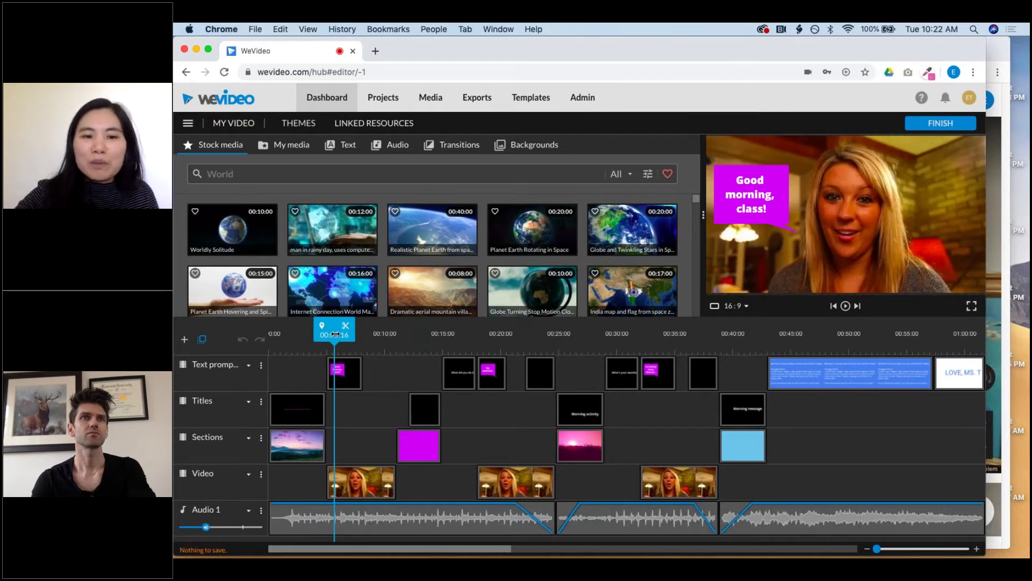
pyautogui.moveTo(334, 335); pyautogui.dragTo(426, 338)
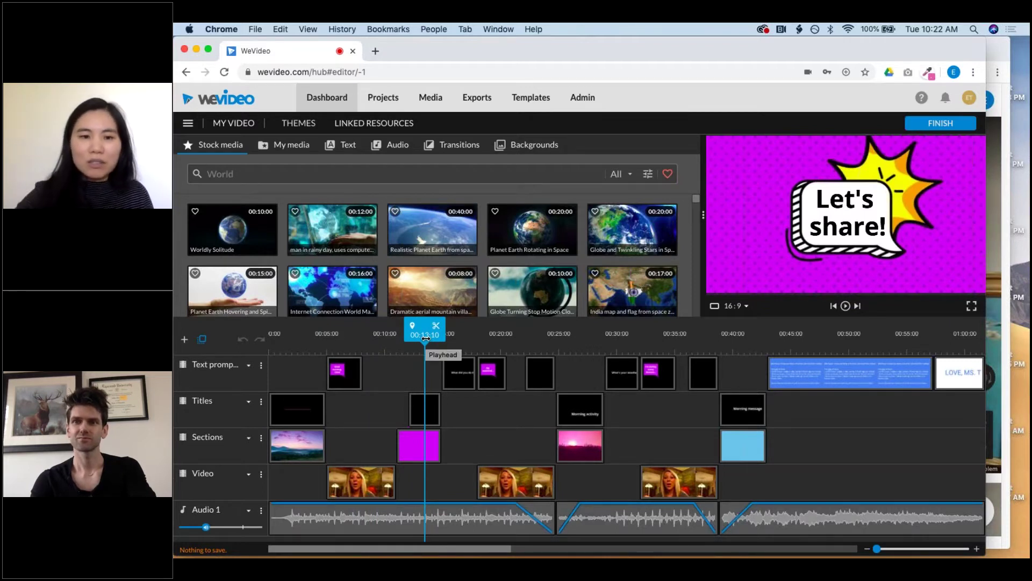
pyautogui.moveTo(425, 338); pyautogui.dragTo(485, 340)
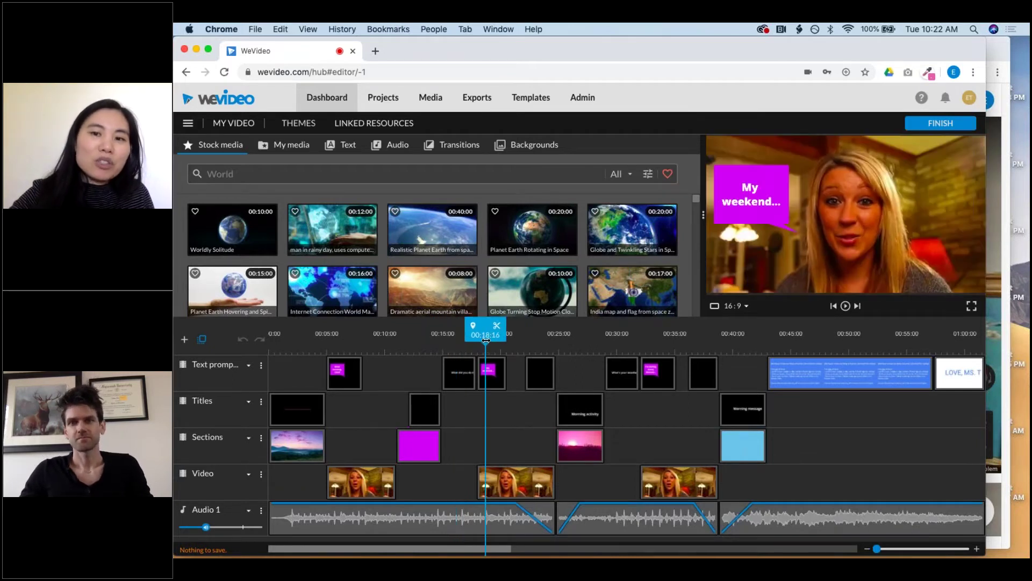
pyautogui.click(536, 347)
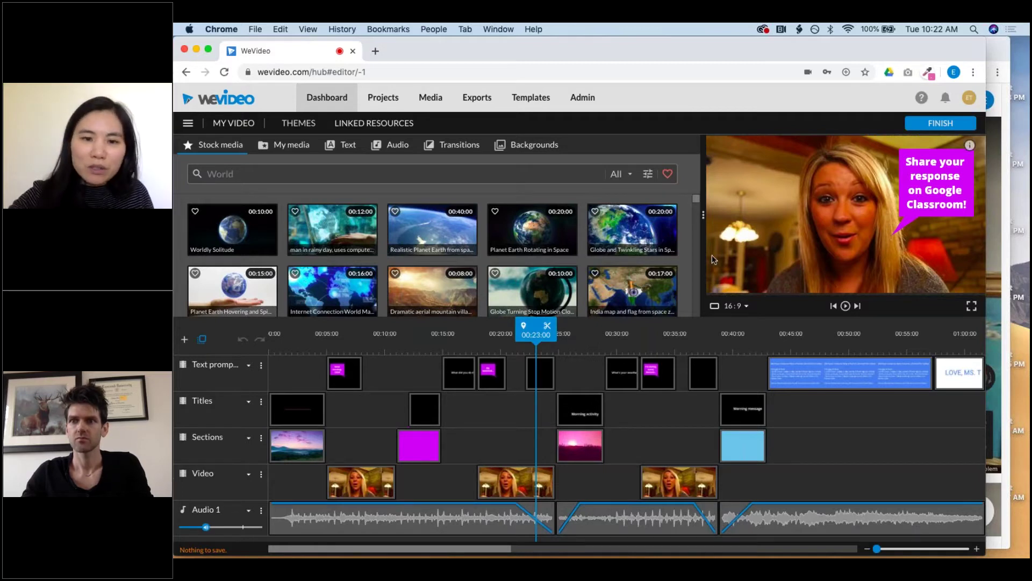
pyautogui.click(571, 335)
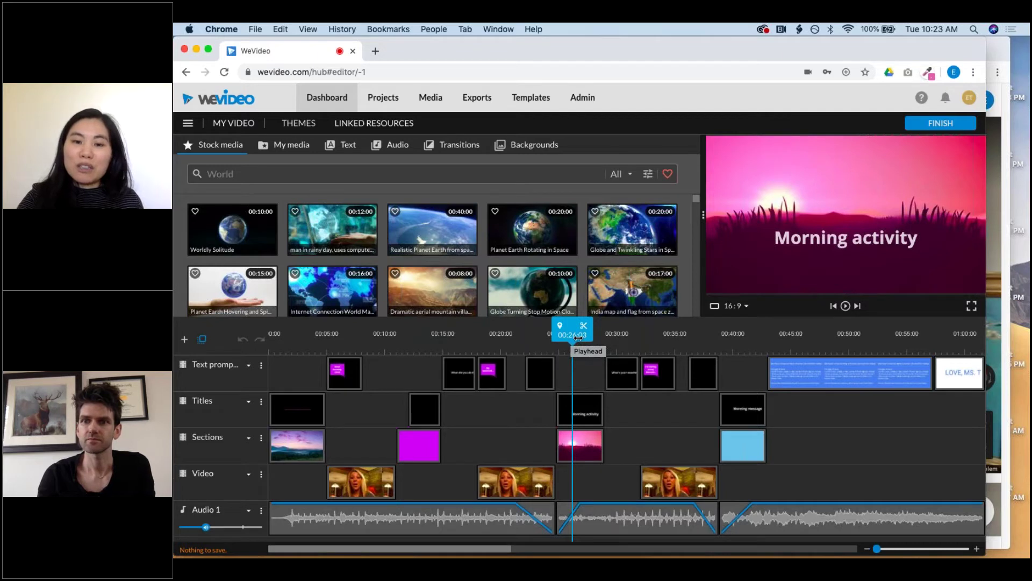
pyautogui.moveTo(578, 337); pyautogui.dragTo(627, 336)
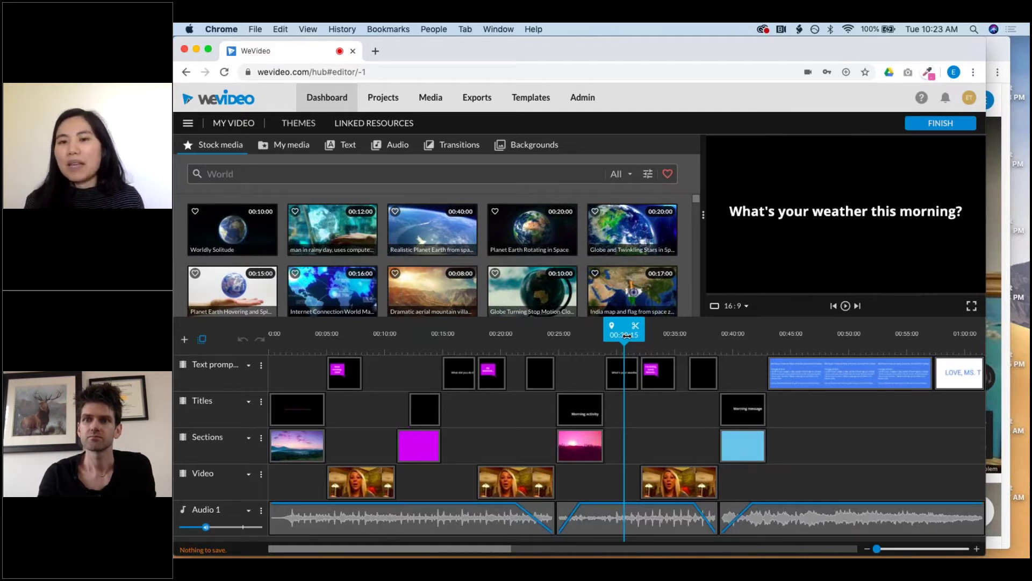
pyautogui.moveTo(627, 336); pyautogui.dragTo(701, 348)
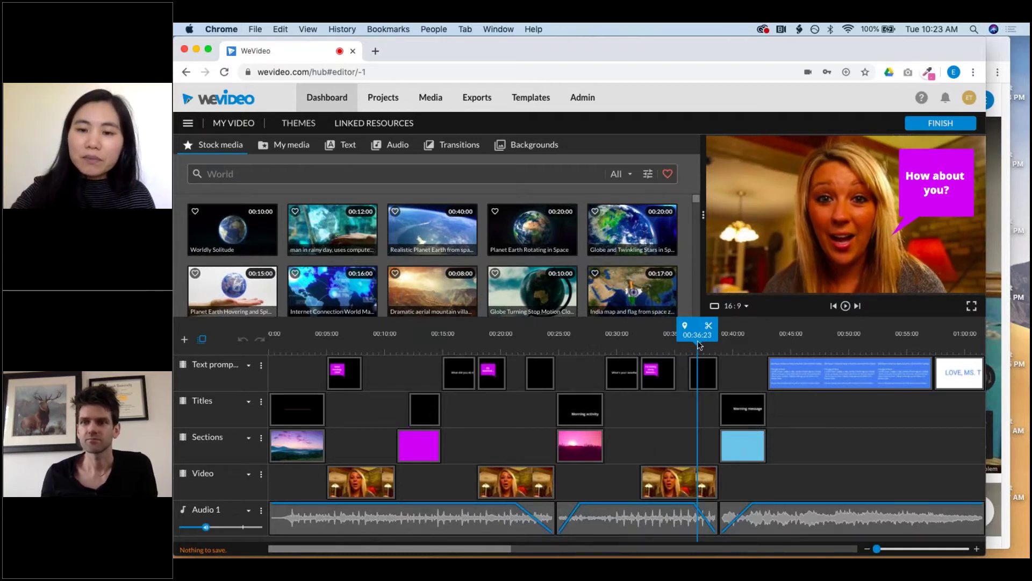
pyautogui.moveTo(699, 343); pyautogui.dragTo(780, 334)
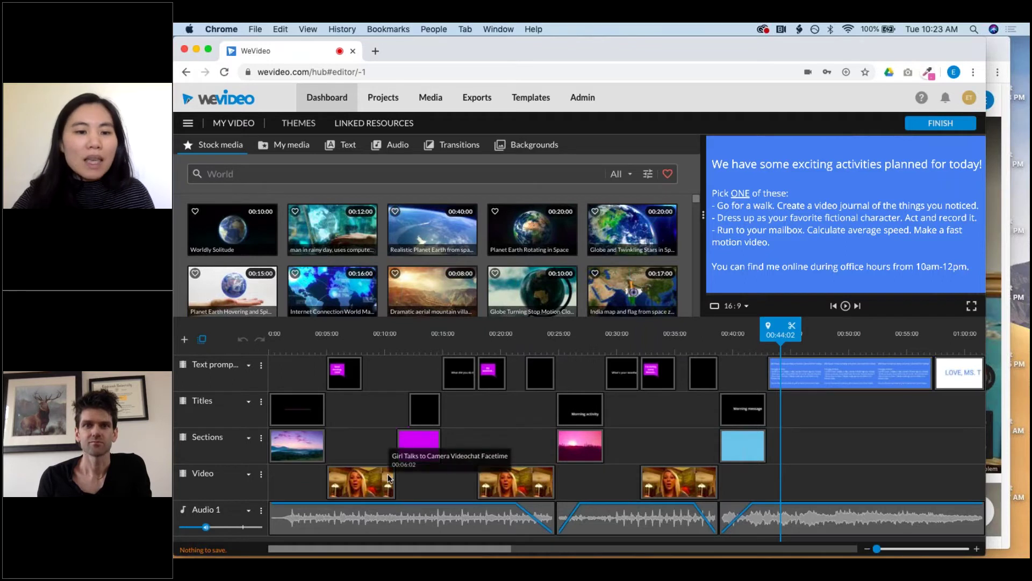
# Step: Delete all three placeholder clips of the talking woman from the Video track
pyautogui.click(358, 477)
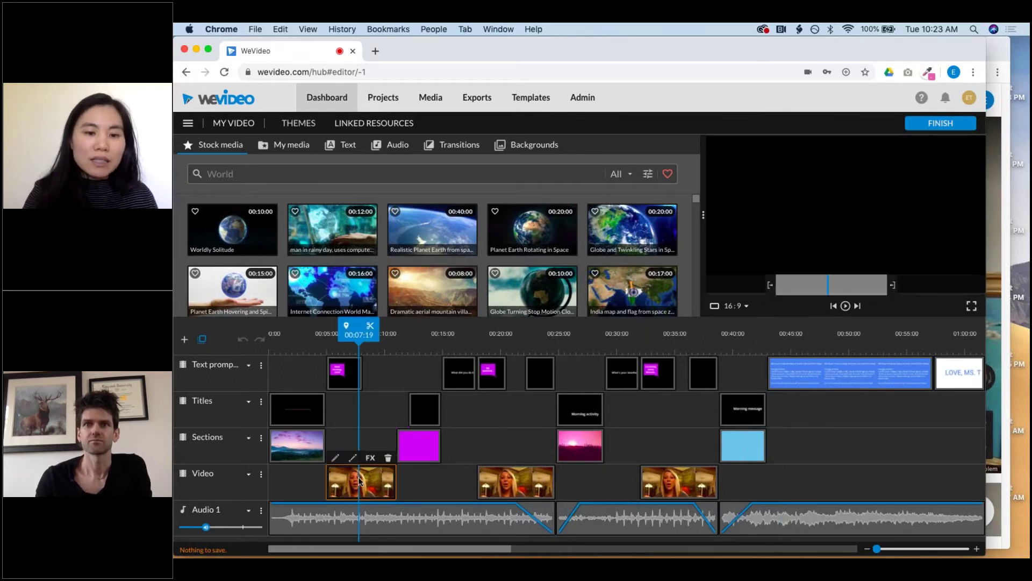
pyautogui.click(389, 459)
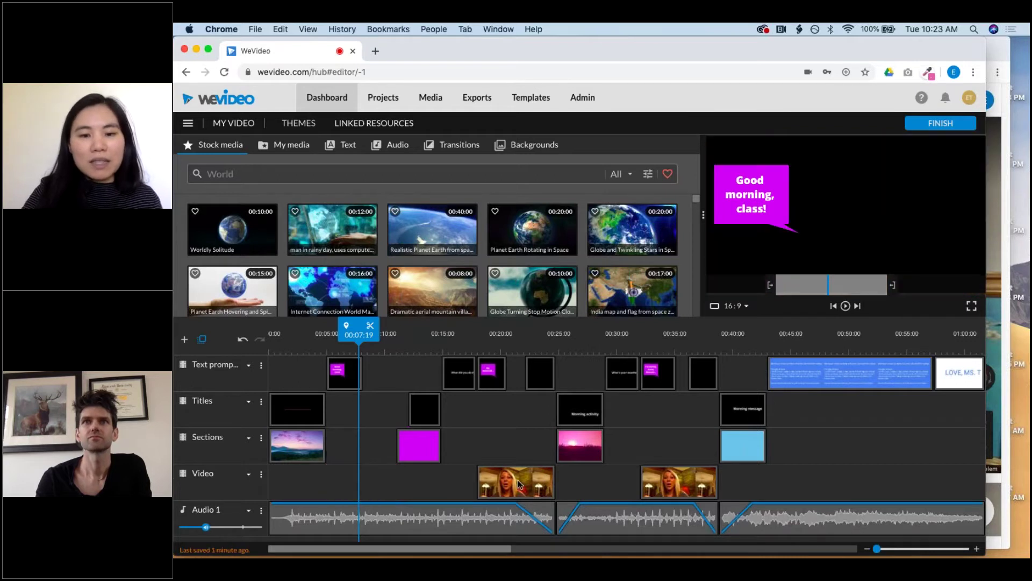
pyautogui.click(518, 481)
pyautogui.click(545, 458)
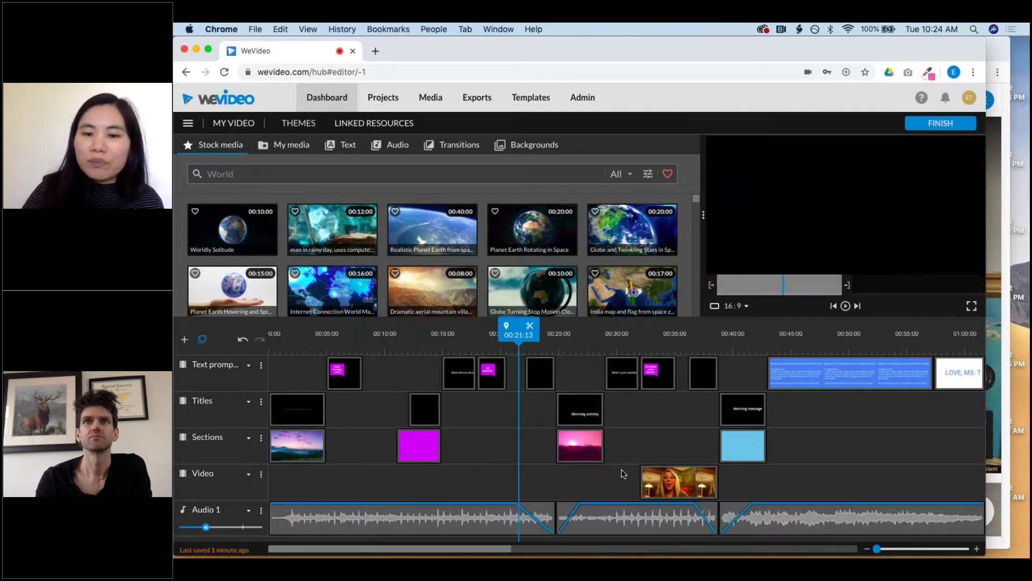
pyautogui.click(692, 483)
pyautogui.click(690, 457)
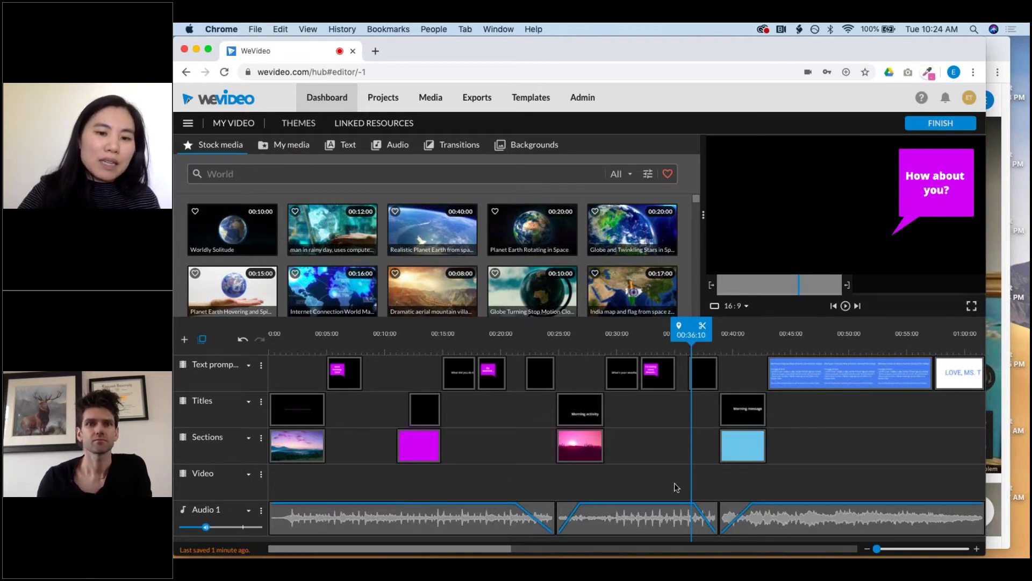
# Step: Search the stock media for "desert" and insert the Trailing Along the Desert clip on the Titles track after the opening title, trimmed to fit
pyautogui.click(307, 439)
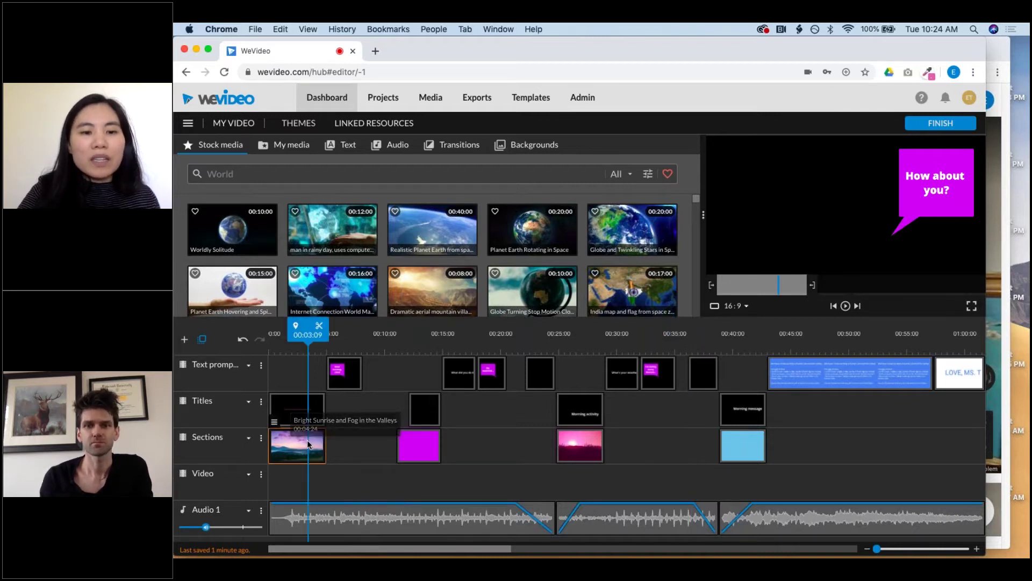
pyautogui.click(307, 440)
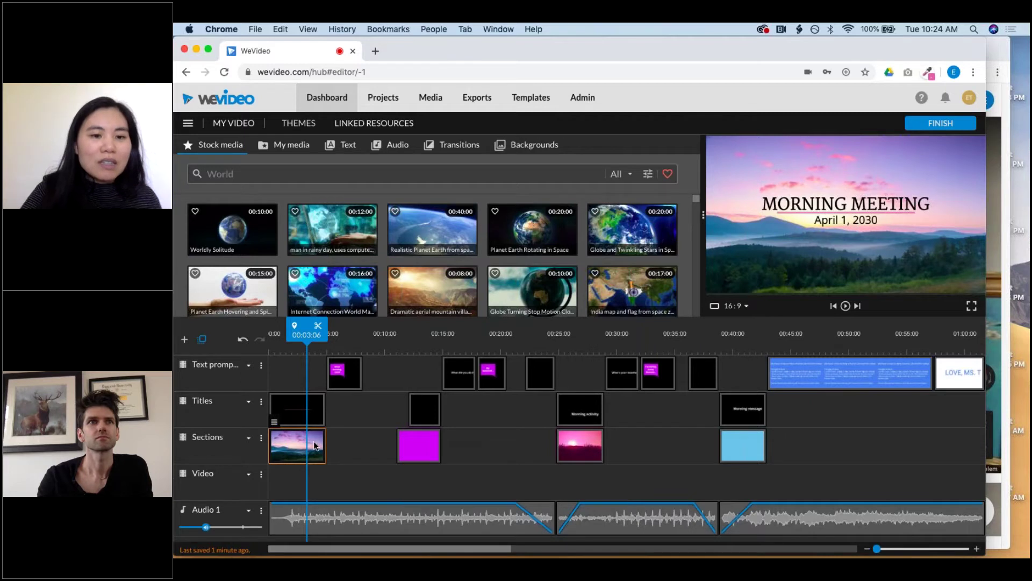
pyautogui.click(237, 174)
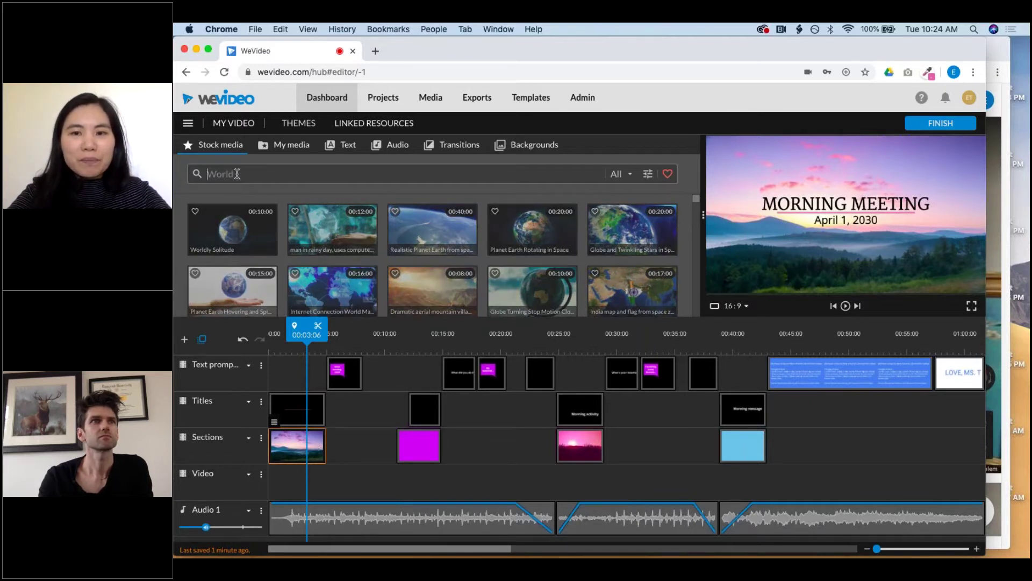
pyautogui.write('desert')
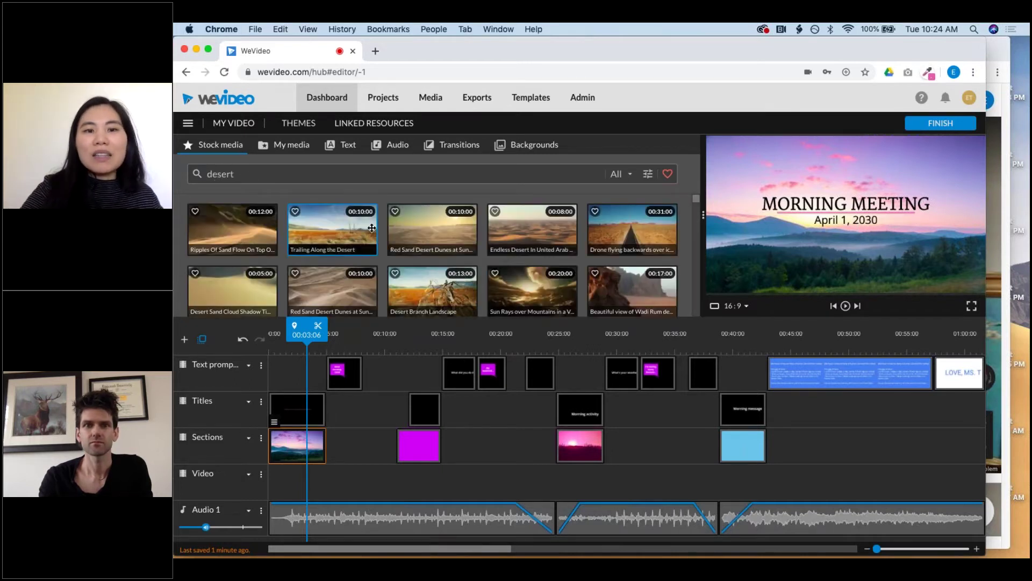
pyautogui.click(343, 231)
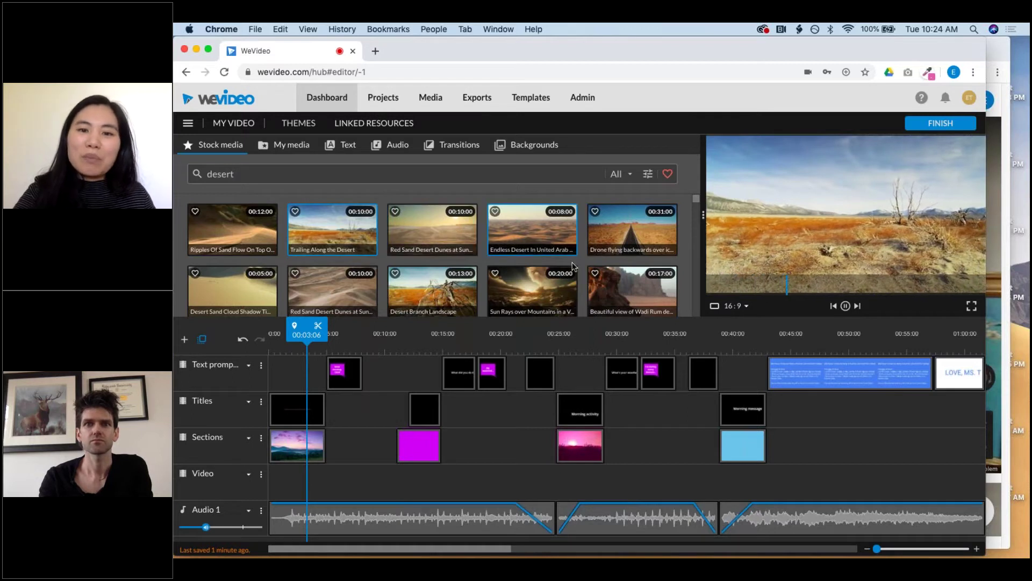
pyautogui.scroll(-2, 533, 252)
pyautogui.moveTo(340, 242); pyautogui.dragTo(344, 420)
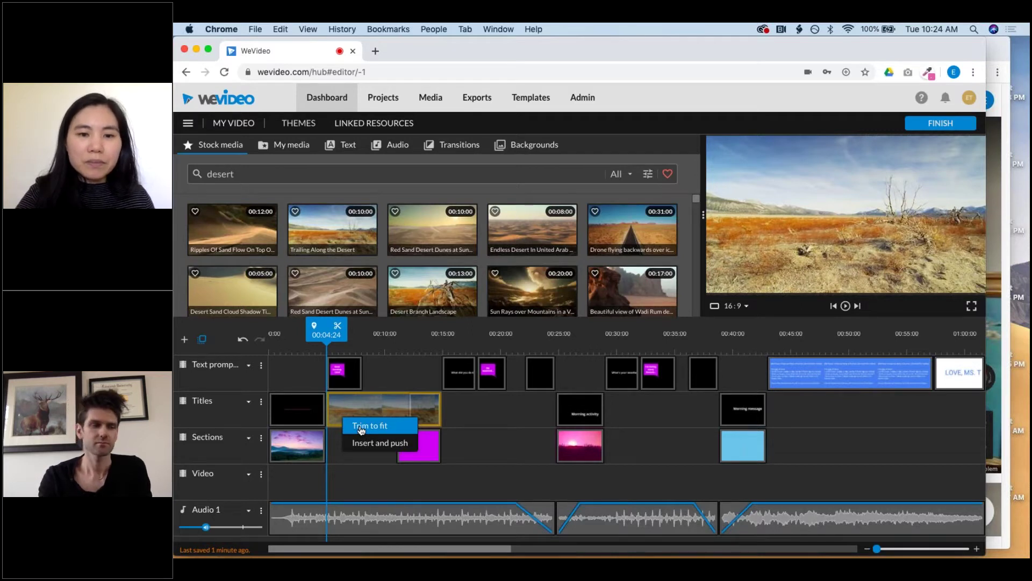
pyautogui.click(361, 428)
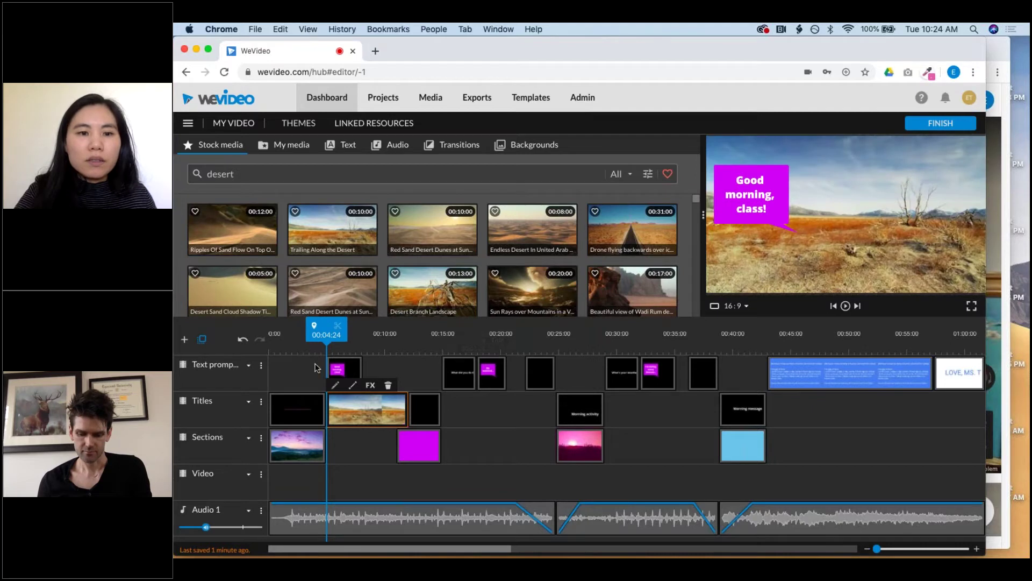
# Step: Reposition the "Good morning, class!" callout to x 182, y 114, give it a blue background and text size 58, and save it
pyautogui.click(339, 373)
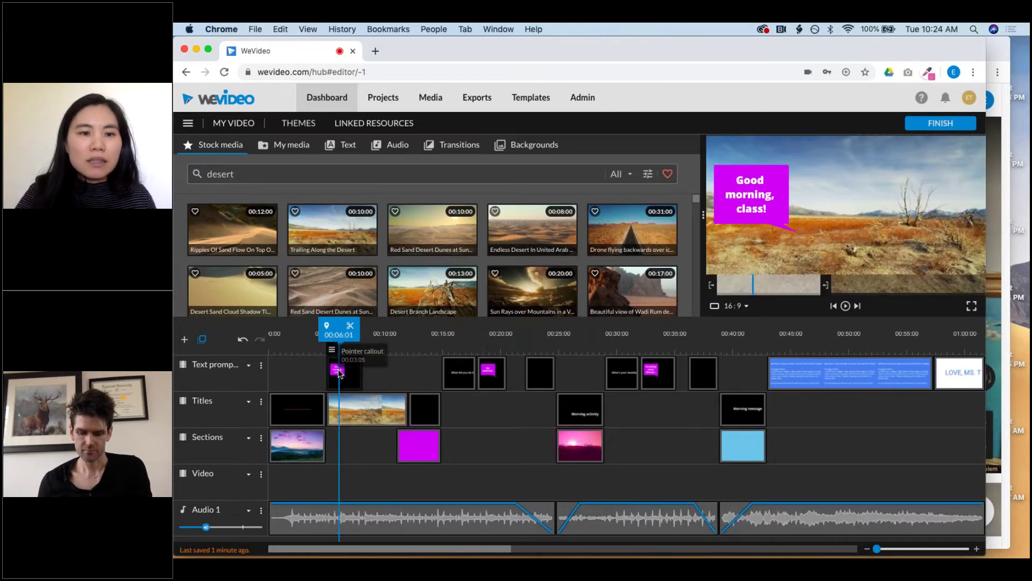
pyautogui.doubleClick(339, 373)
pyautogui.moveTo(789, 182)
pyautogui.mouseDown()
pyautogui.moveTo(831, 186)
pyautogui.moveTo(836, 206)
pyautogui.moveTo(777, 192)
pyautogui.mouseUp()
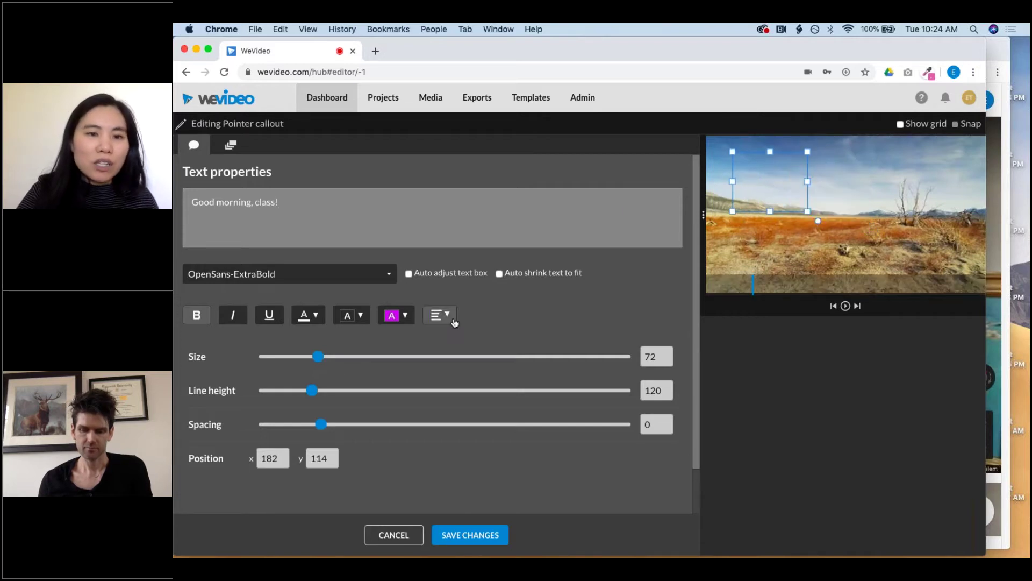
pyautogui.click(393, 319)
pyautogui.click(480, 351)
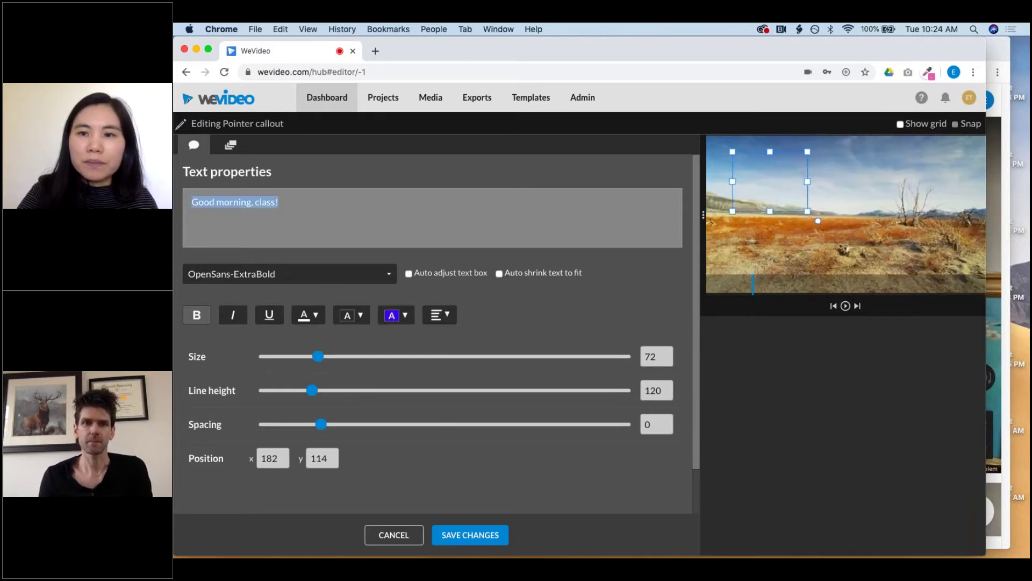
pyautogui.moveTo(318, 356); pyautogui.dragTo(304, 360)
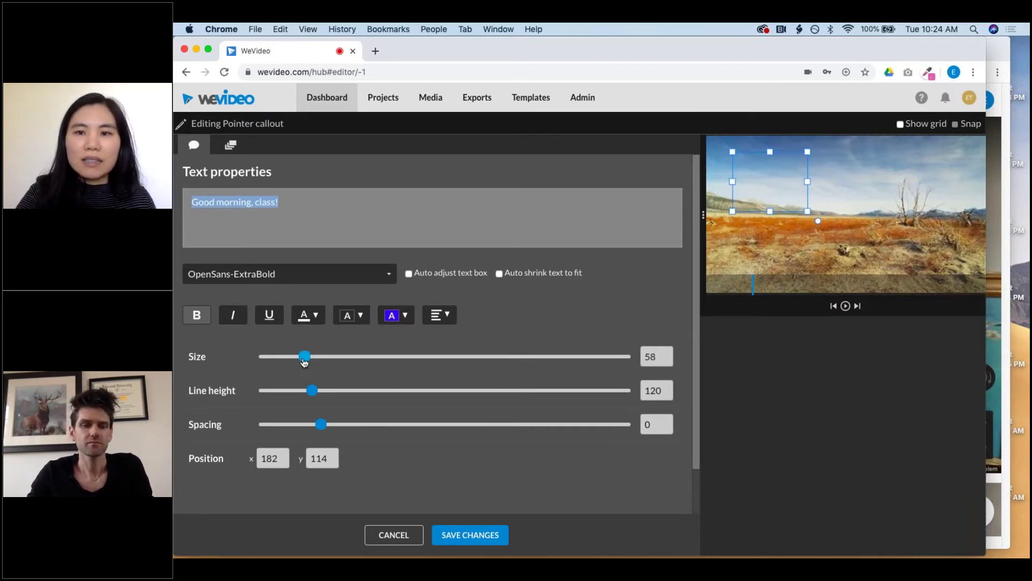
pyautogui.click(456, 534)
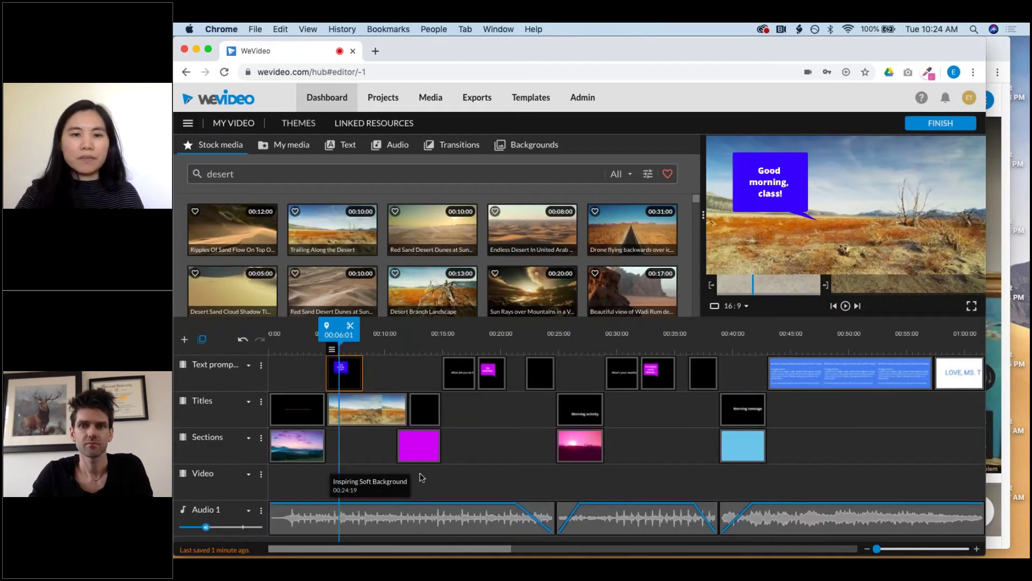
# Step: Delete the office hours sentence from the blue activities text slide, save the change, and return to the dashboard
pyautogui.doubleClick(835, 383)
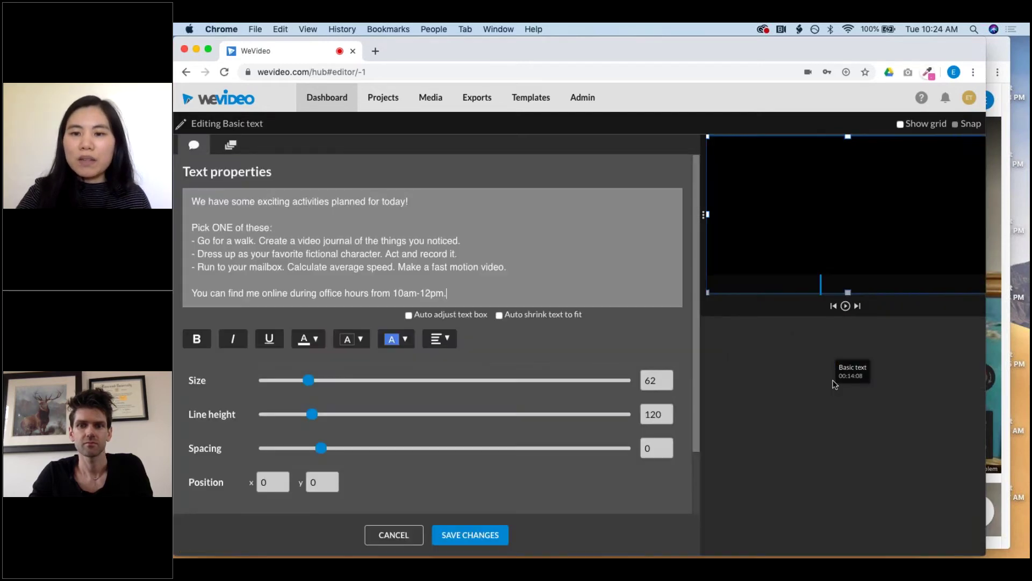
pyautogui.moveTo(460, 295); pyautogui.dragTo(194, 294)
pyautogui.press('BackSpace')
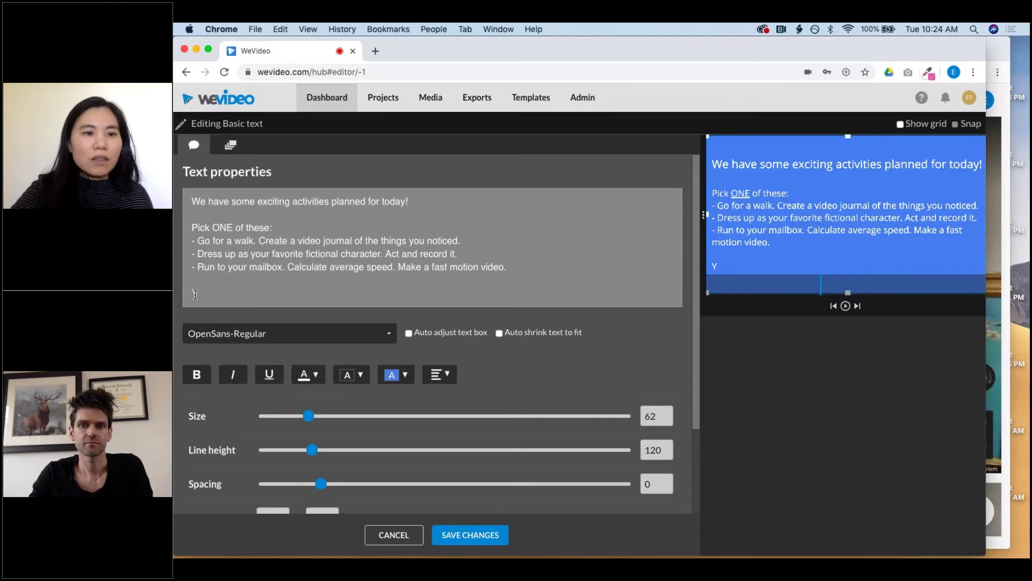
pyautogui.press('BackSpace')
pyautogui.press('BackSpace')
pyautogui.press('BackSpace')
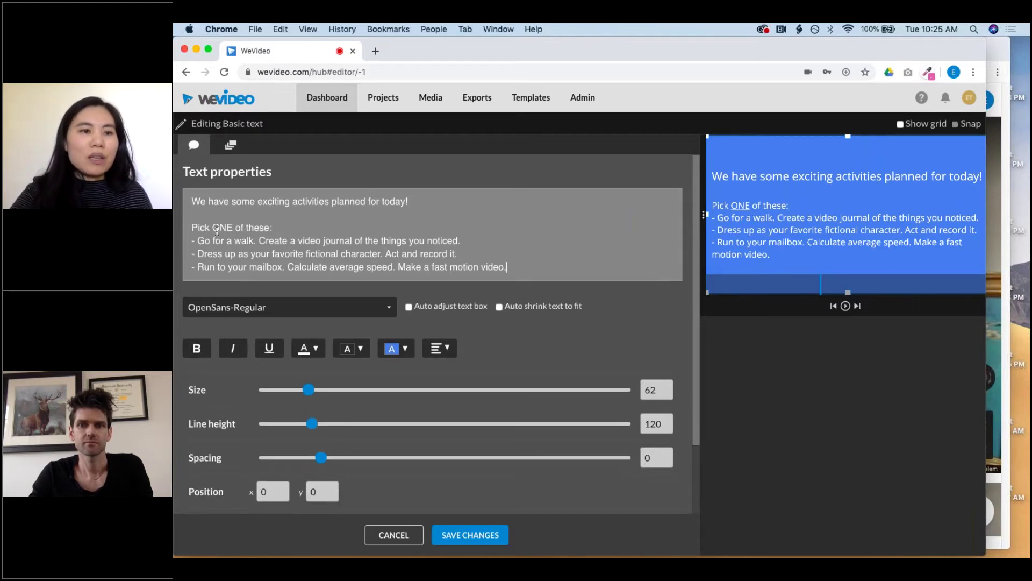
pyautogui.click(250, 239)
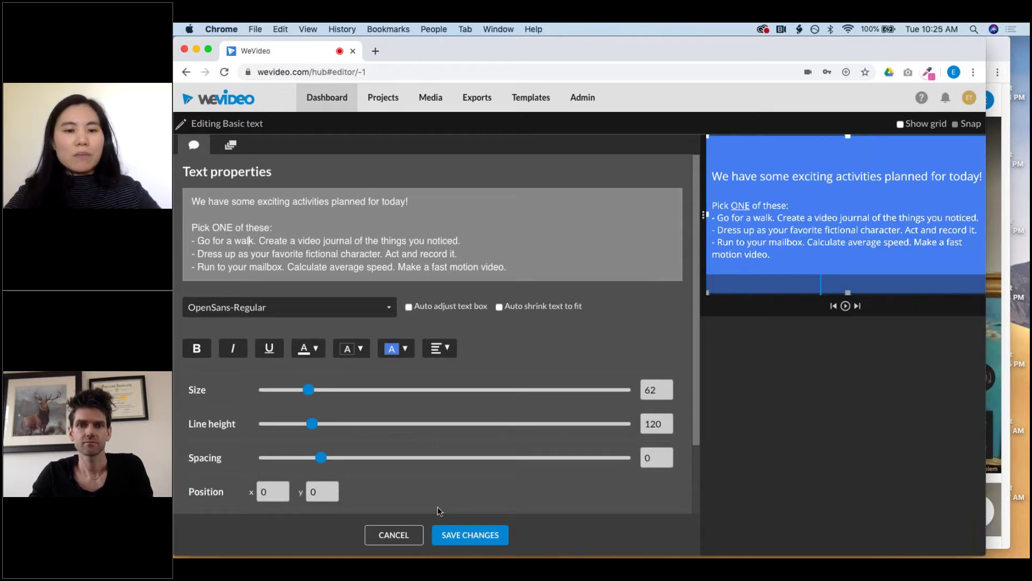
pyautogui.click(490, 536)
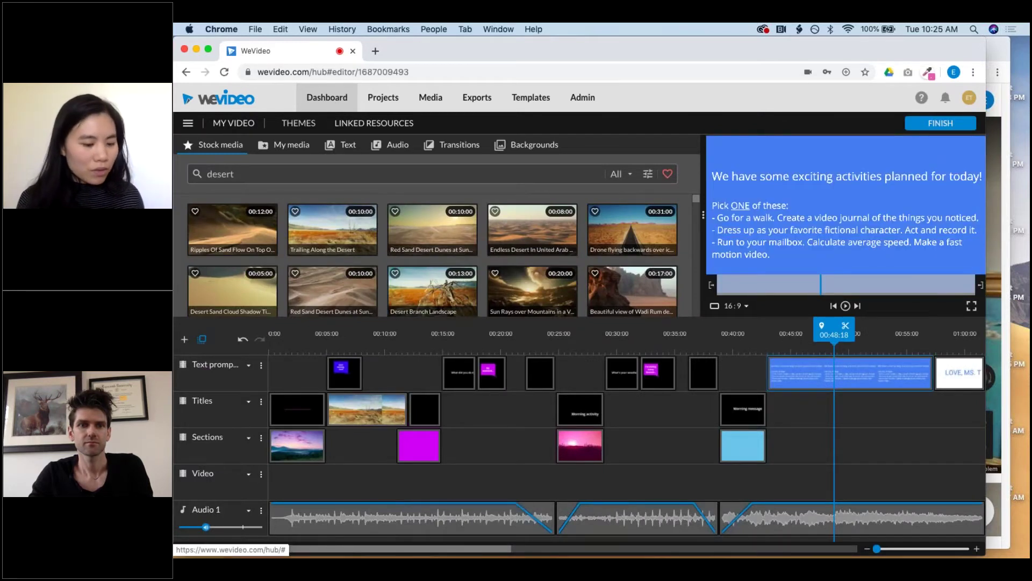
pyautogui.click(327, 97)
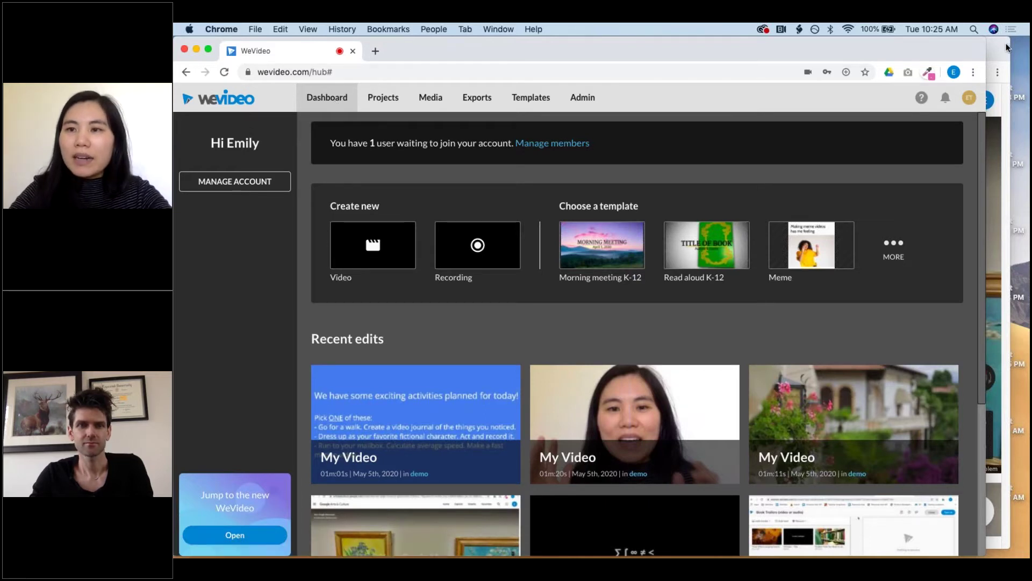
# Step: Switch to the Google Arts & Culture window with the Van Gogh Museum tour and move along the wall to the blossom painting
pyautogui.press('super+grave')
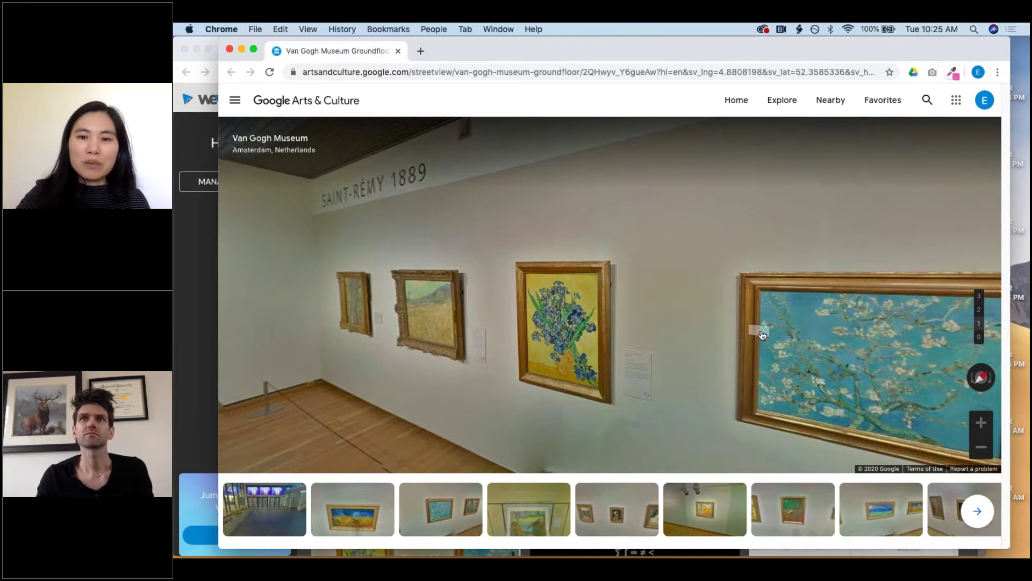
pyautogui.click(760, 332)
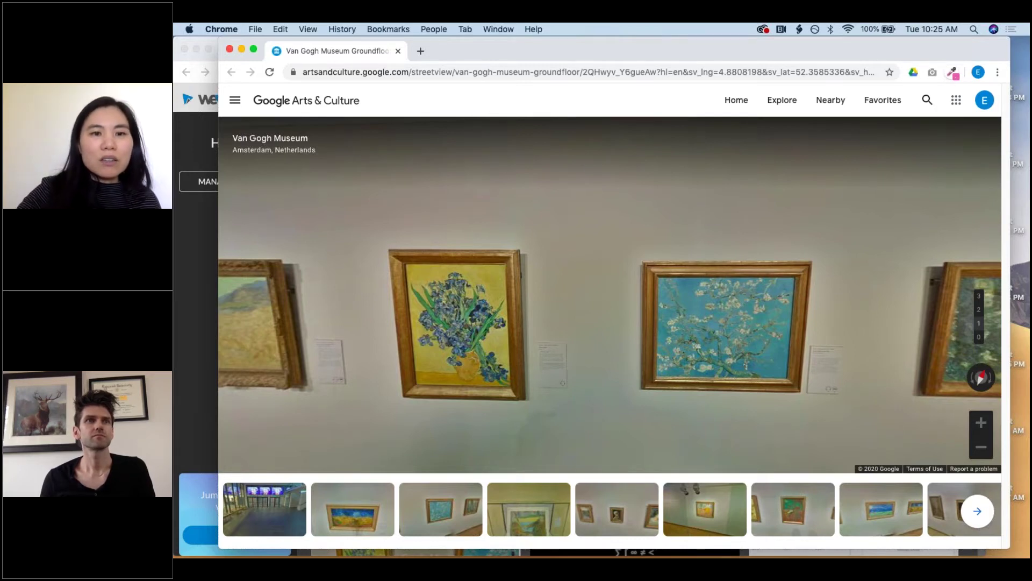
# Step: Return to the WeVideo dashboard and start a Screen & webcam recording in the demo project, sharing the Van Gogh Museum window
pyautogui.press('super+grave')
pyautogui.scroll(-1, 477, 310)
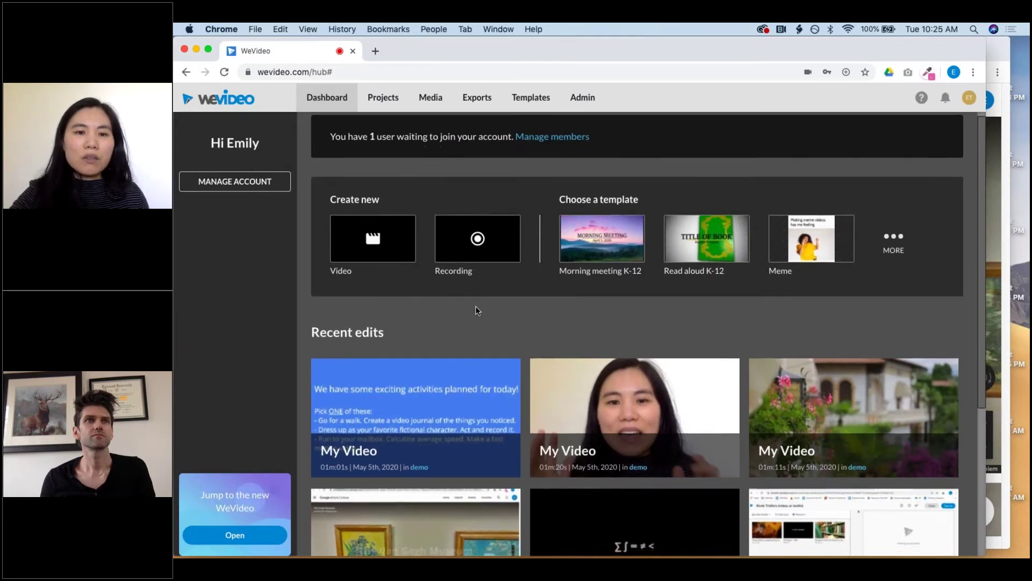
pyautogui.click(478, 242)
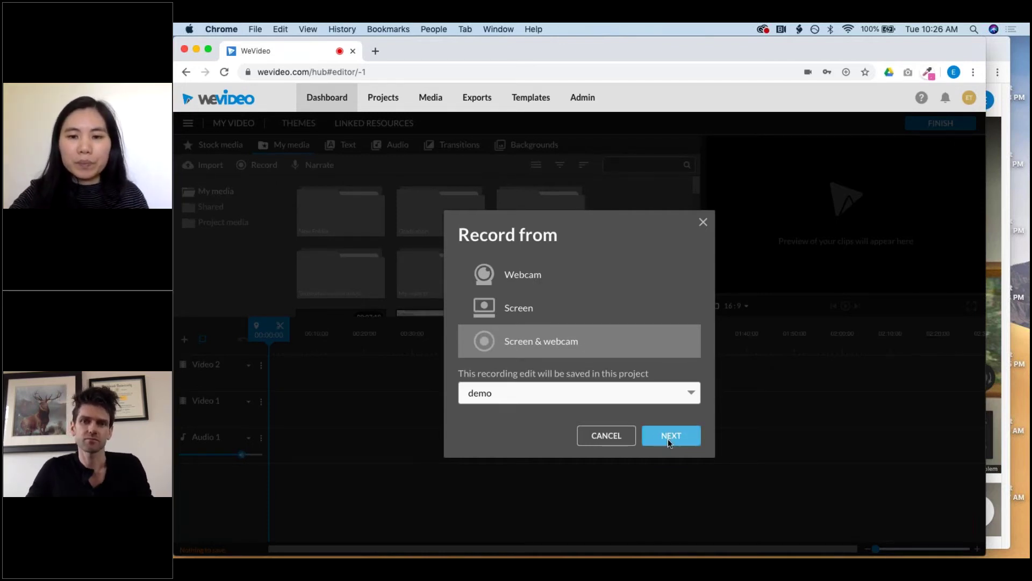
pyautogui.click(691, 434)
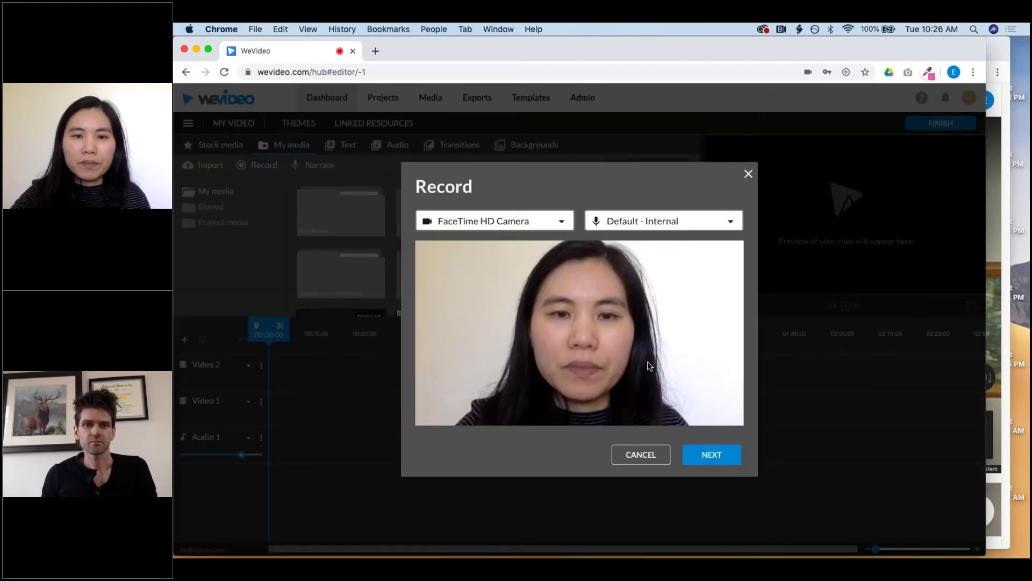
pyautogui.click(709, 458)
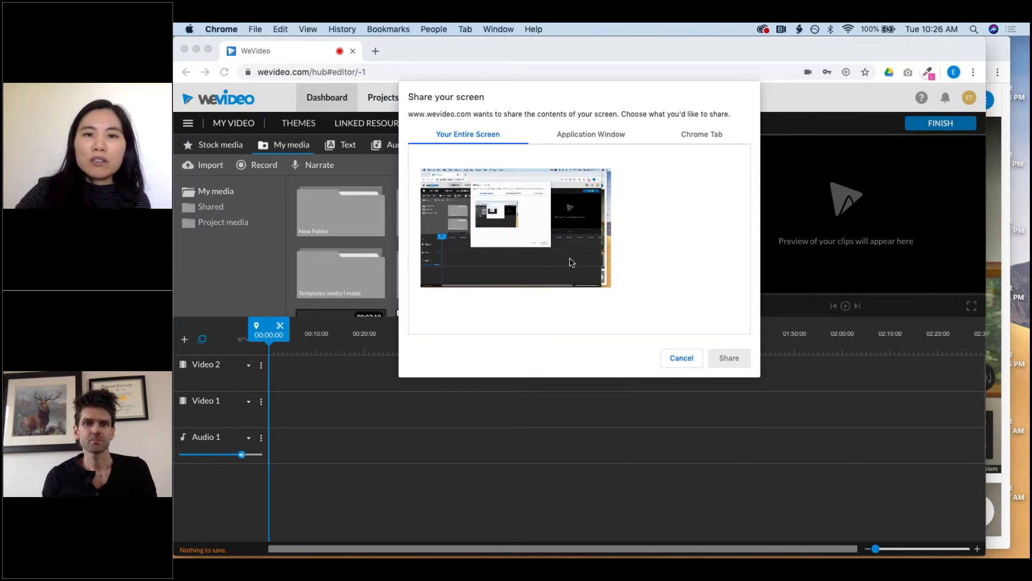
pyautogui.click(612, 135)
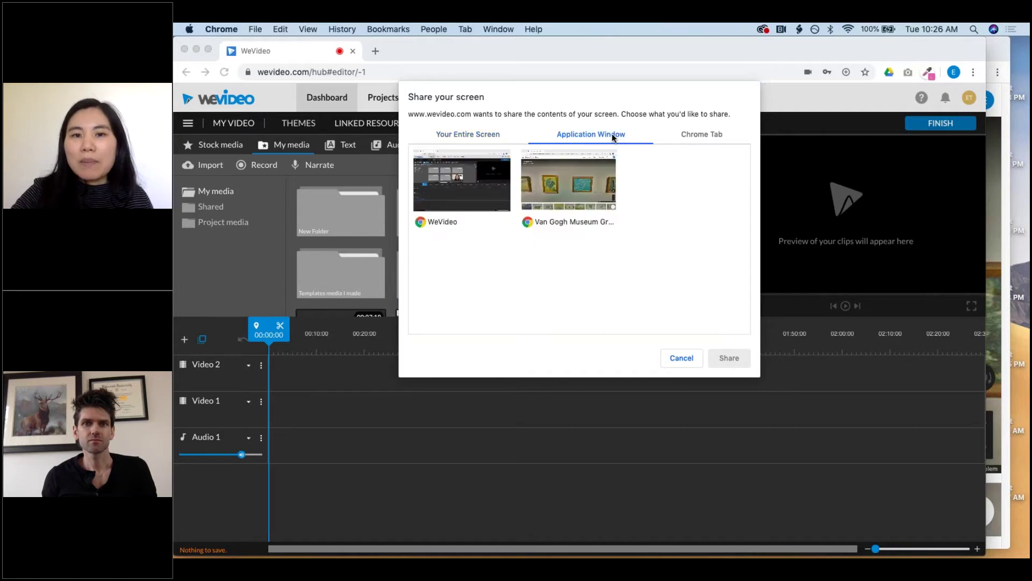
pyautogui.click(588, 187)
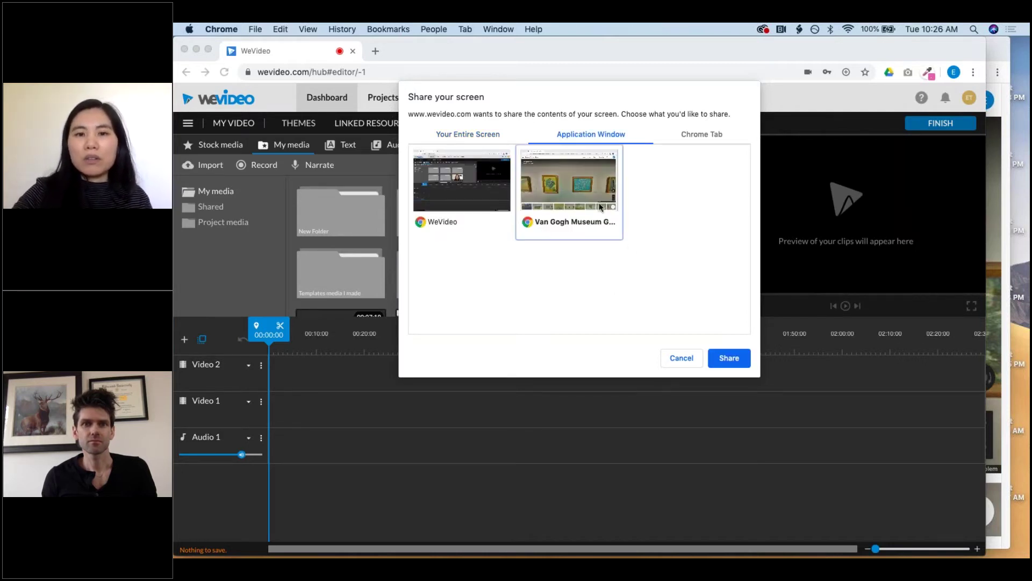
pyautogui.click(729, 358)
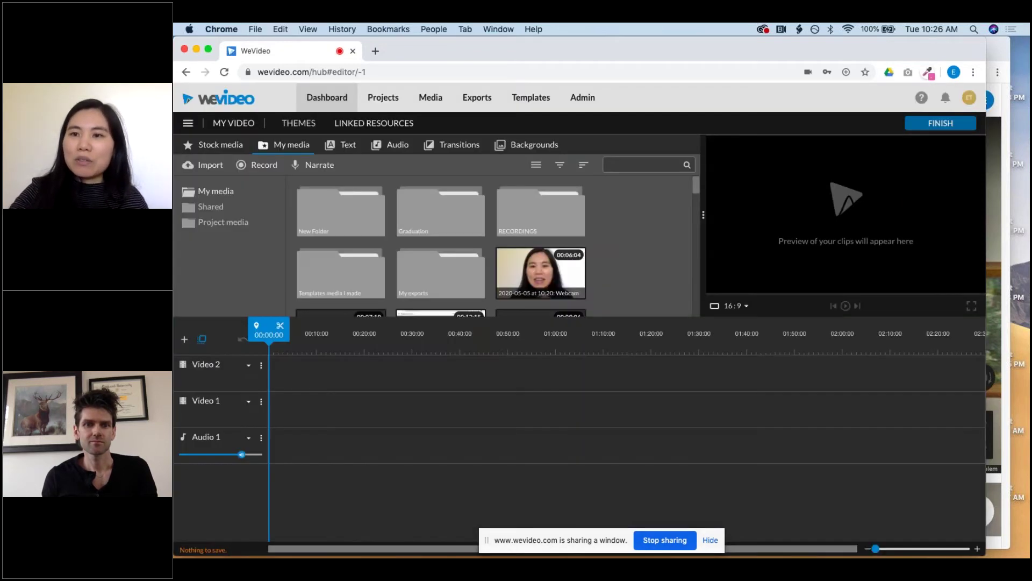
# Step: Record a pan along the Van Gogh Museum paintings, stop sharing, and save the recording in WeVideo
pyautogui.press('super+grave')
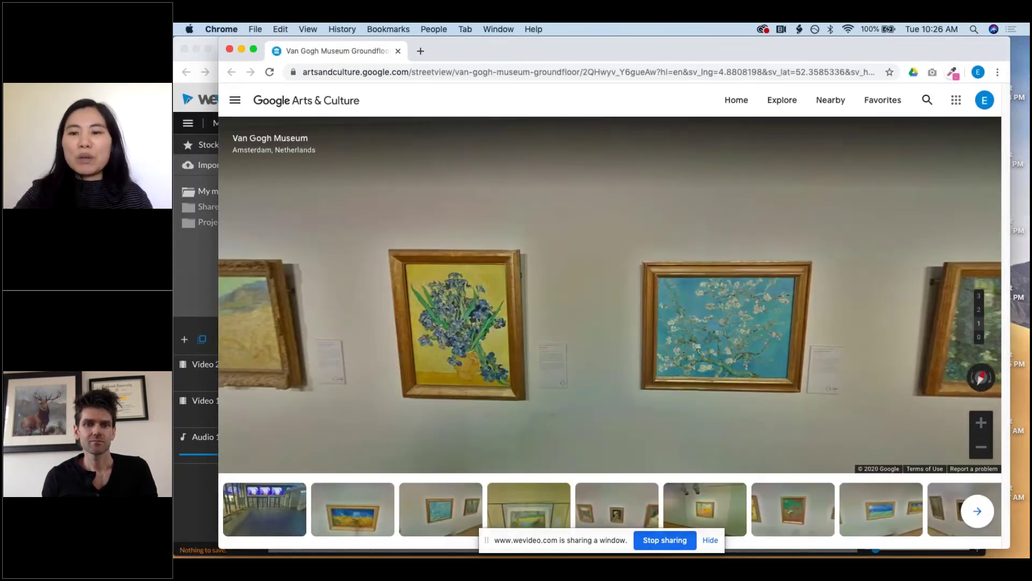
pyautogui.moveTo(832, 290)
pyautogui.mouseDown()
pyautogui.moveTo(864, 344)
pyautogui.moveTo(882, 404)
pyautogui.mouseUp()
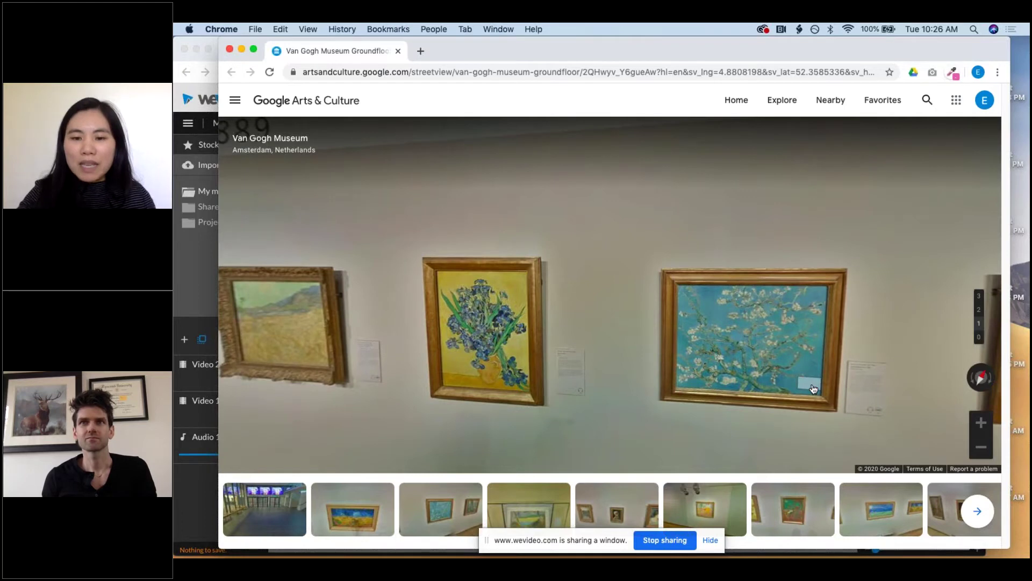
pyautogui.click(666, 540)
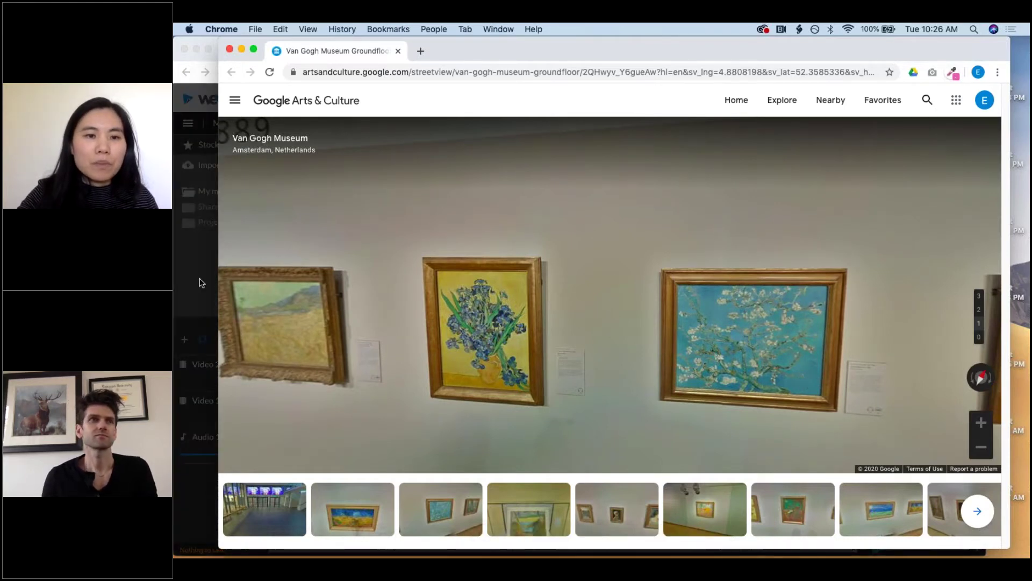
pyautogui.click(202, 282)
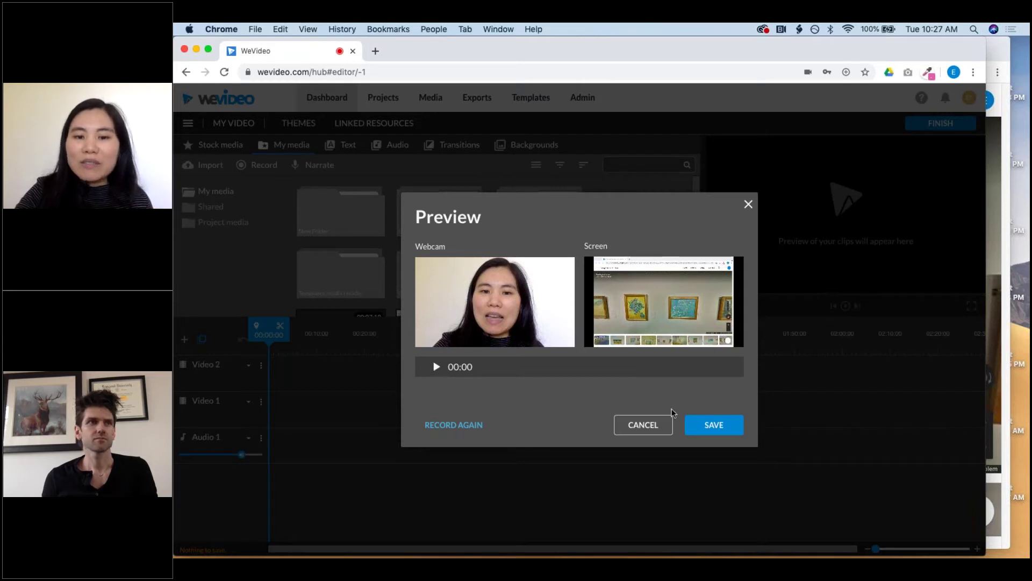
pyautogui.click(708, 427)
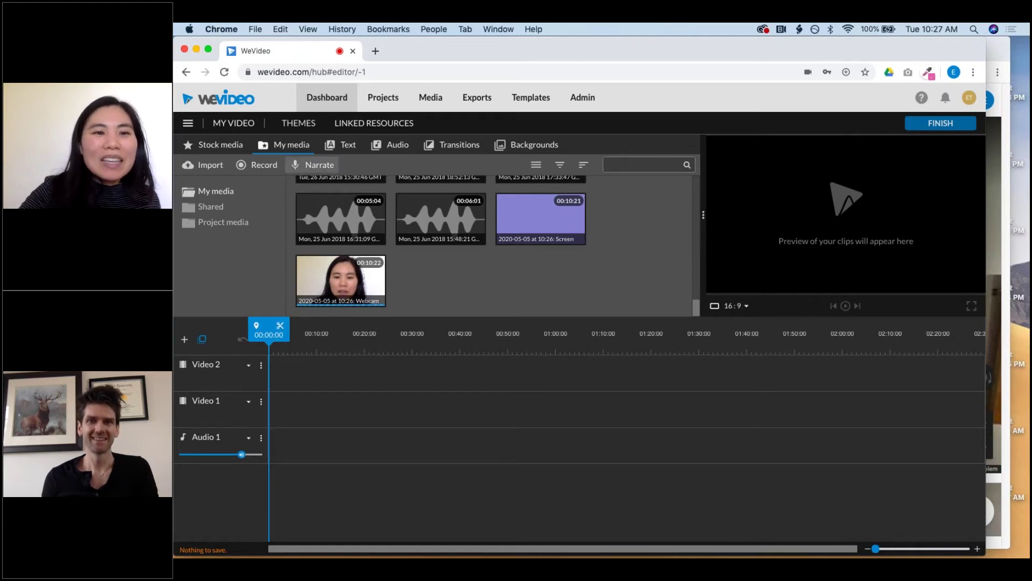
# Step: Start another Screen & webcam recording from the dashboard in the demo project, sharing the Van Gogh Museum window
pyautogui.click(333, 100)
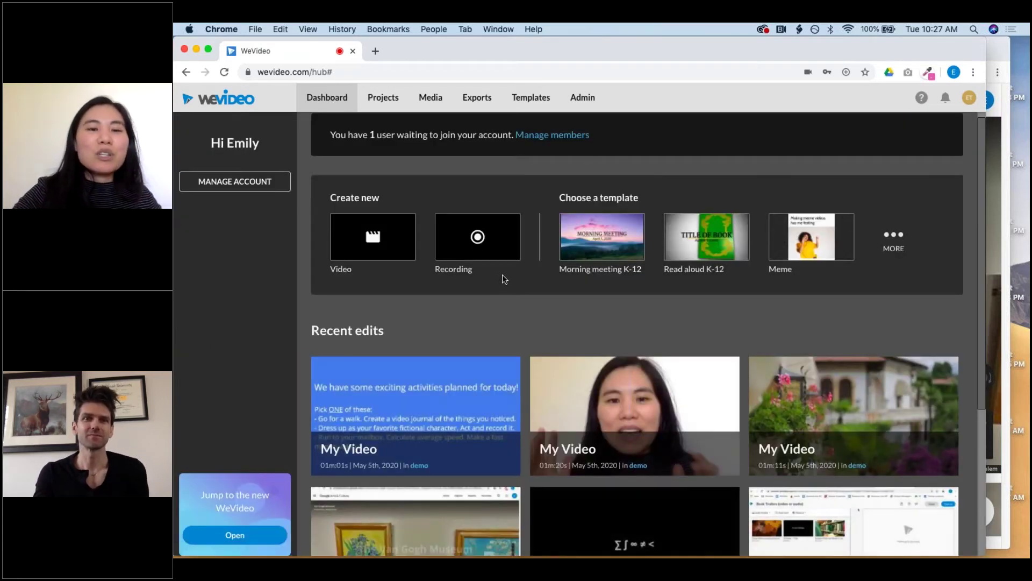
pyautogui.click(477, 243)
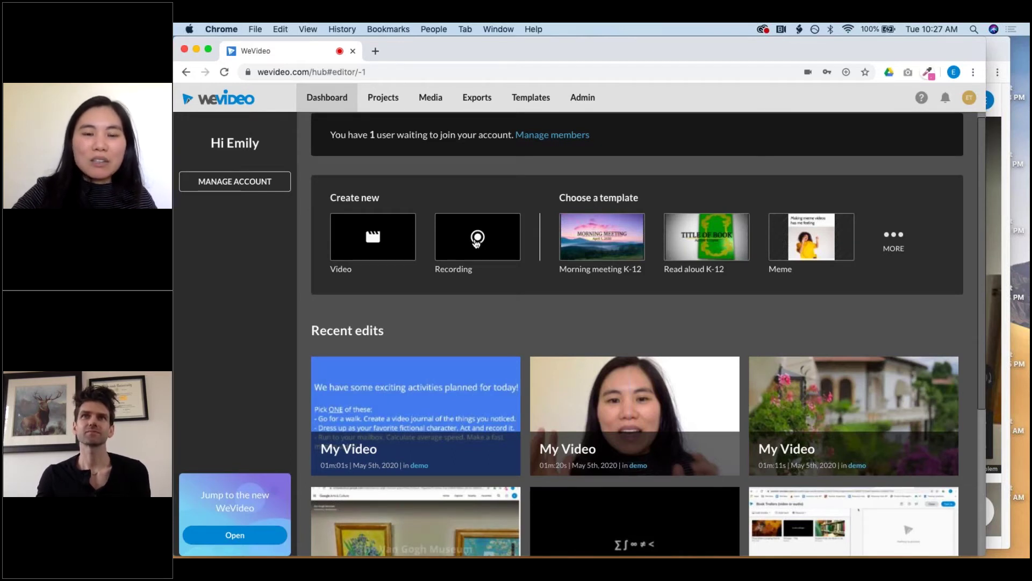
pyautogui.click(477, 242)
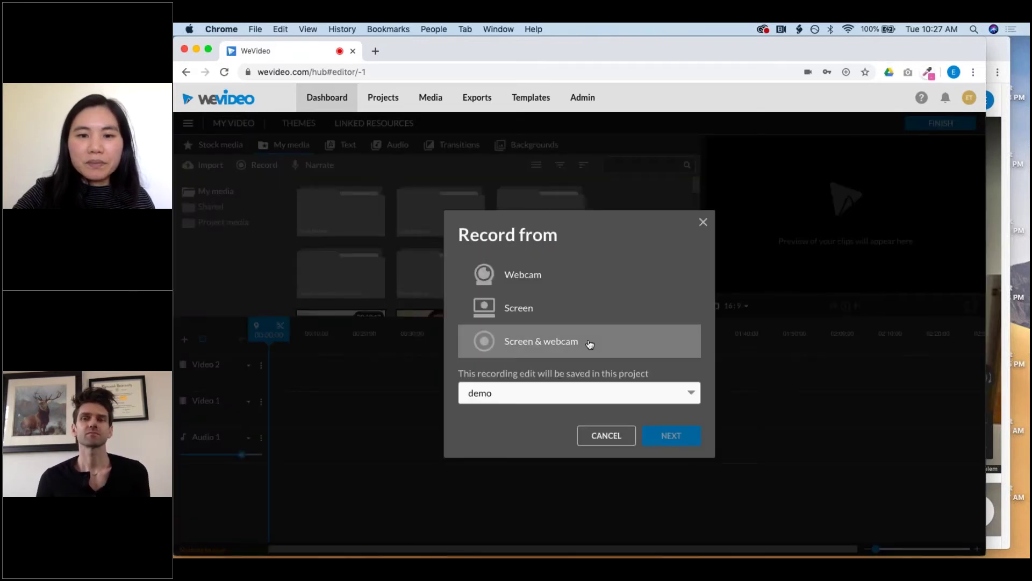
pyautogui.click(591, 347)
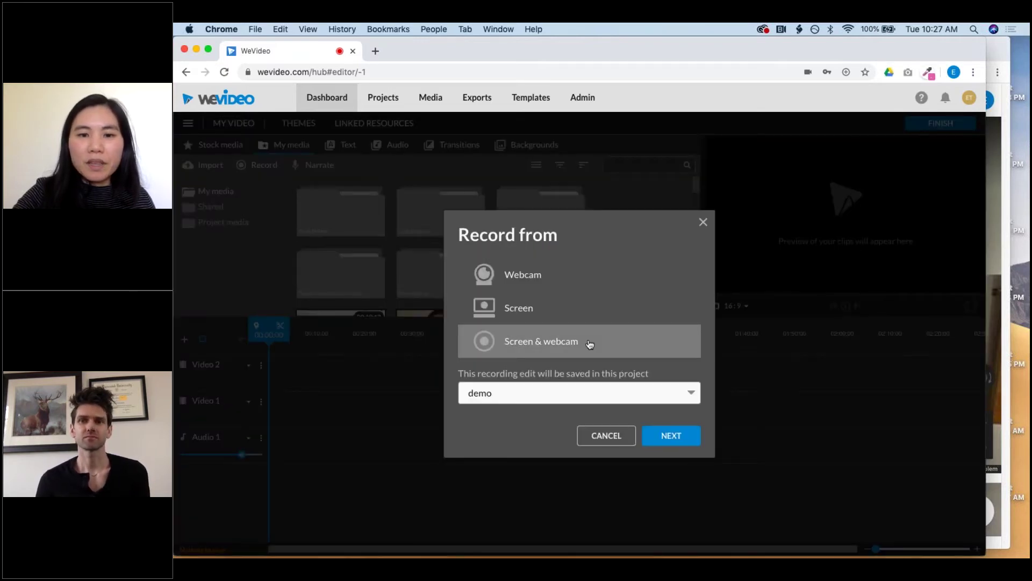
pyautogui.click(662, 444)
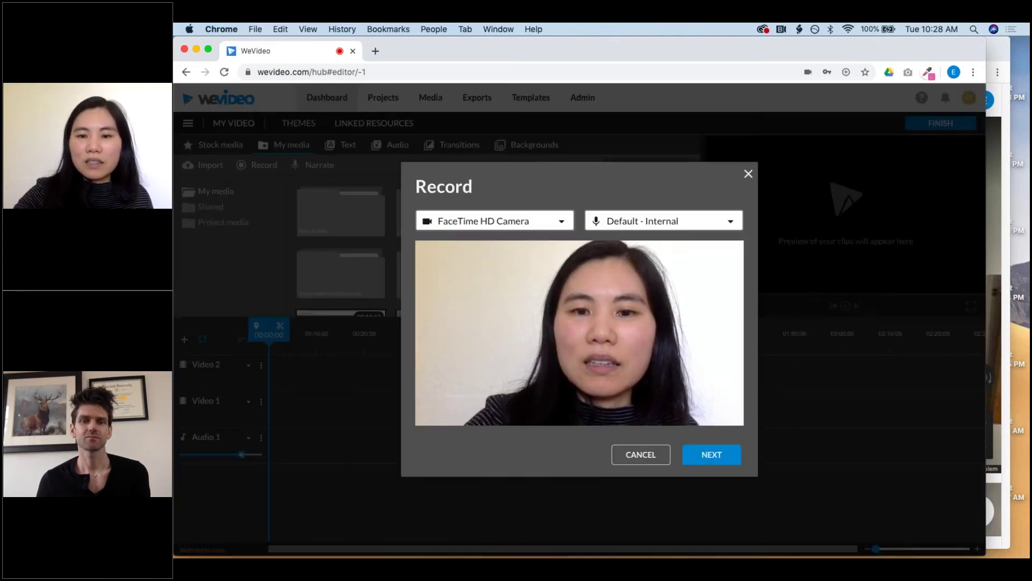
pyautogui.click(709, 458)
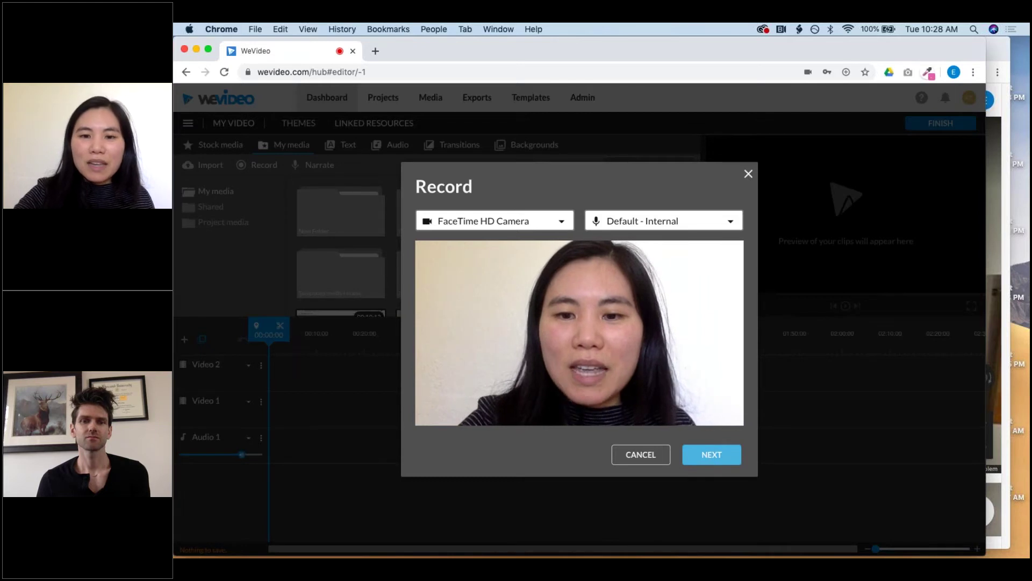
pyautogui.click(602, 134)
pyautogui.click(569, 182)
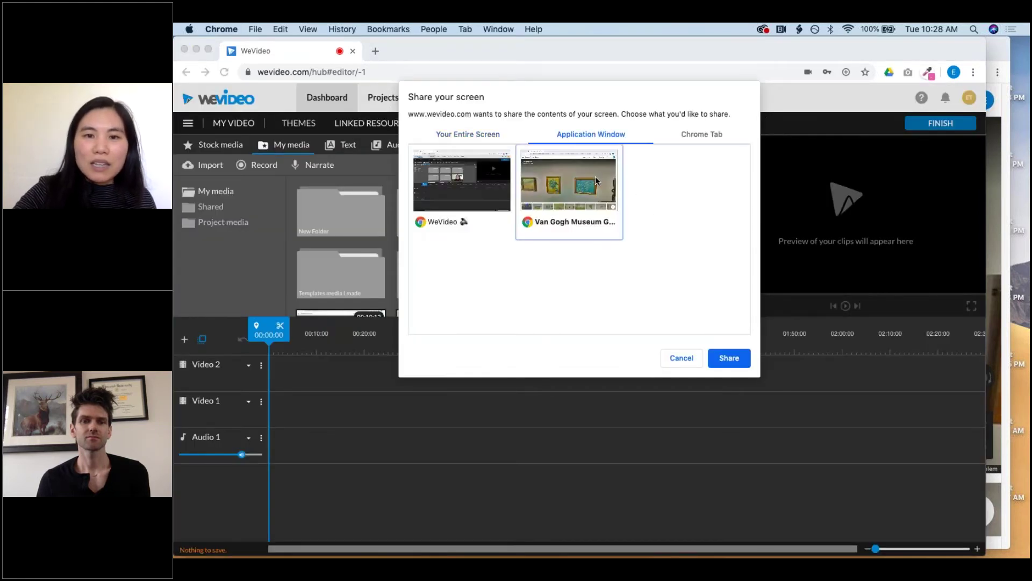
pyautogui.click(734, 363)
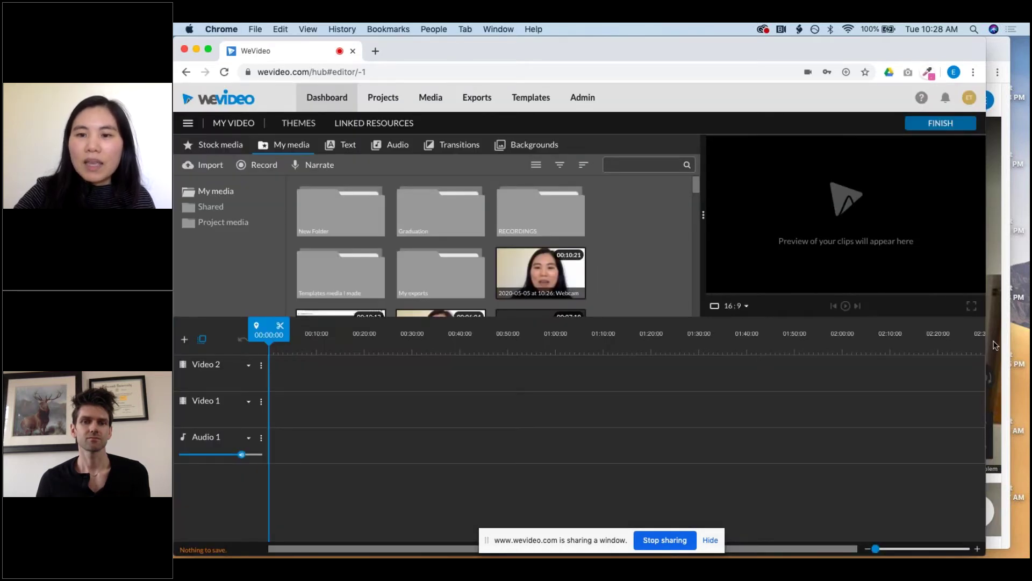
# Step: Record the Van Gogh Museum window in Google Arts & Culture, stop sharing, and save the take in WeVideo
pyautogui.click(996, 345)
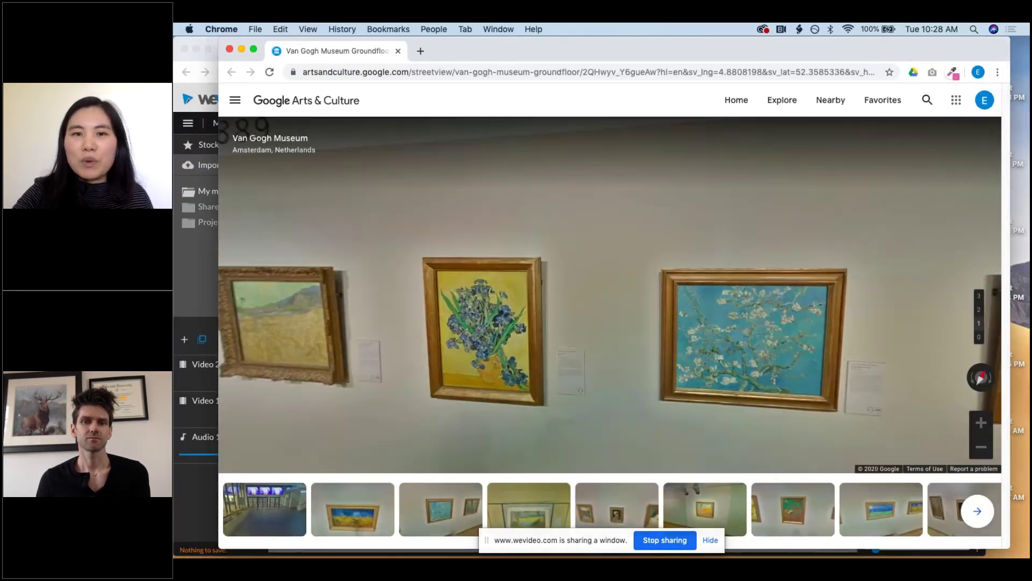
pyautogui.click(666, 541)
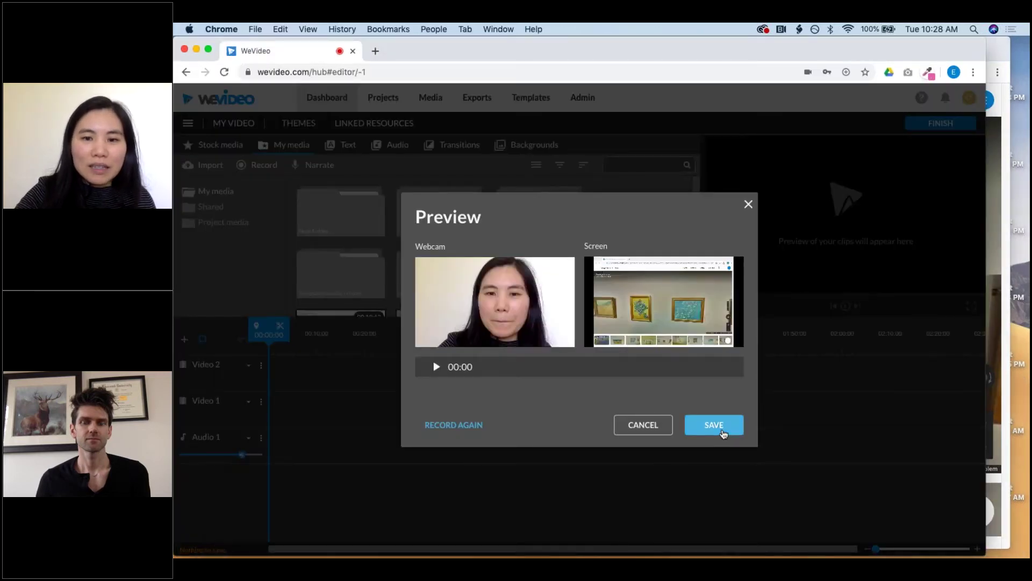
pyautogui.click(714, 426)
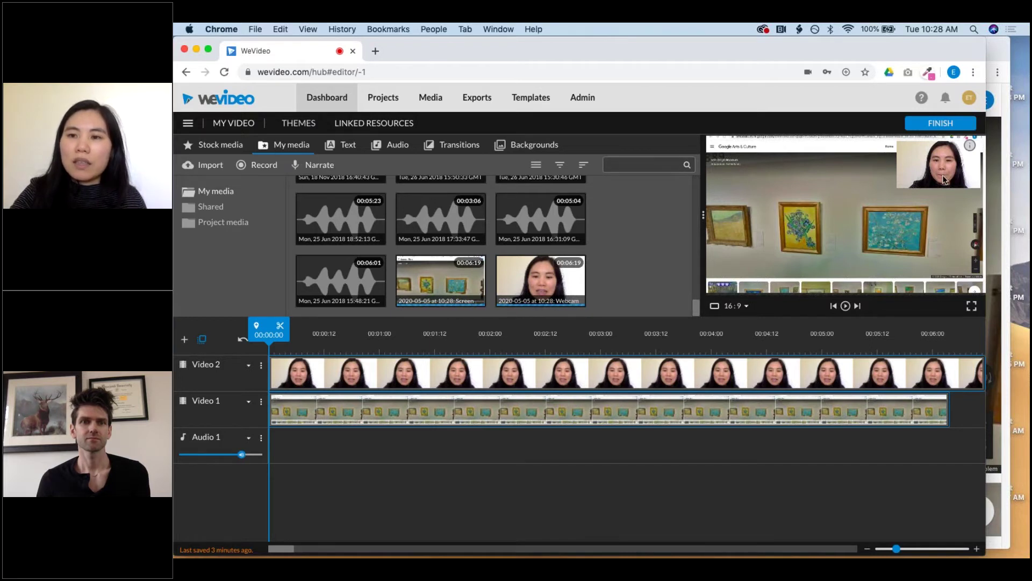
# Step: Scale the webcam clip on Video 2 to 0.21, position it at x 1474, y 744 over the museum footage, and save
pyautogui.click(655, 374)
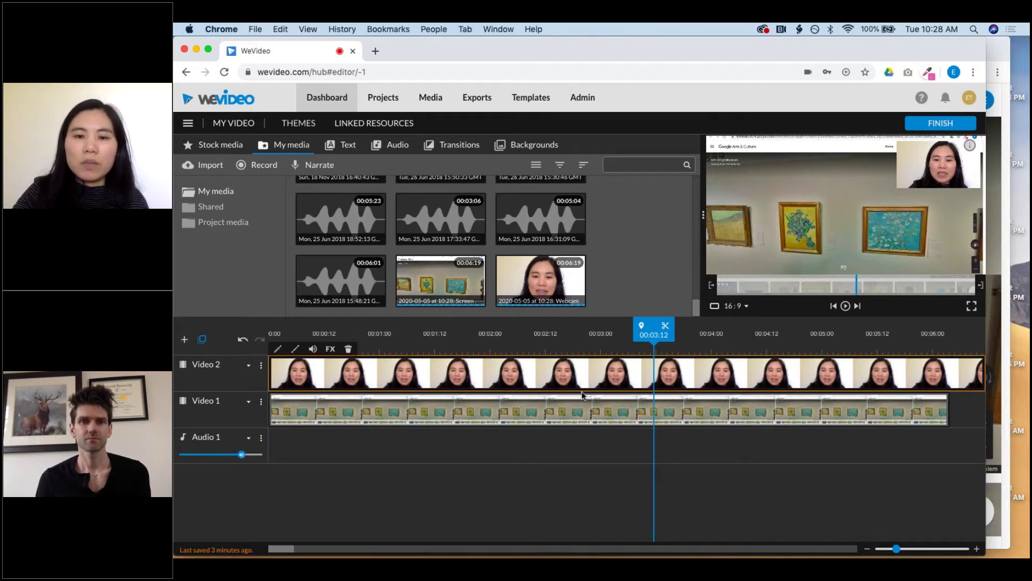
pyautogui.doubleClick(534, 375)
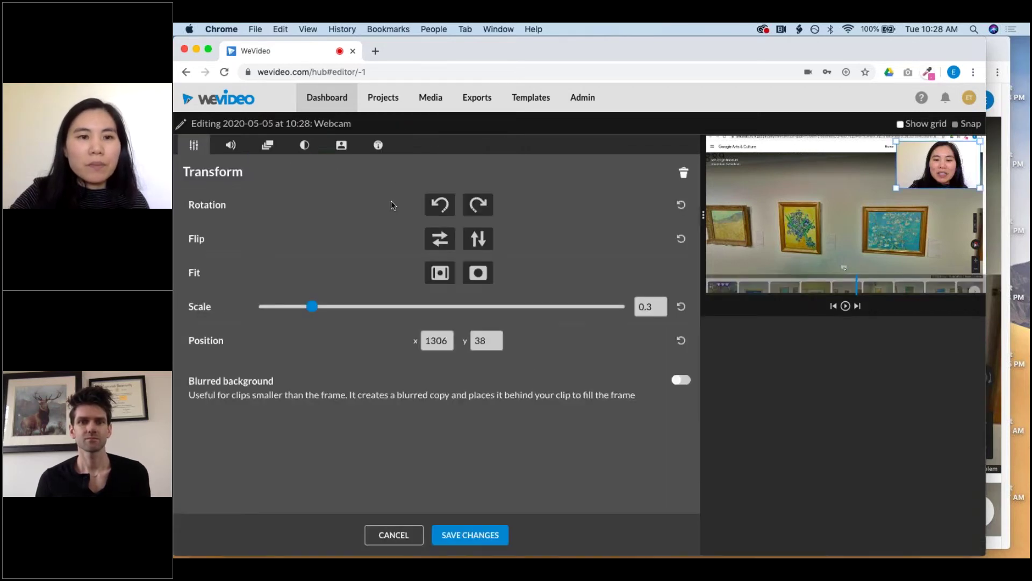
pyautogui.moveTo(933, 180); pyautogui.dragTo(933, 181)
pyautogui.moveTo(924, 238); pyautogui.dragTo(929, 272)
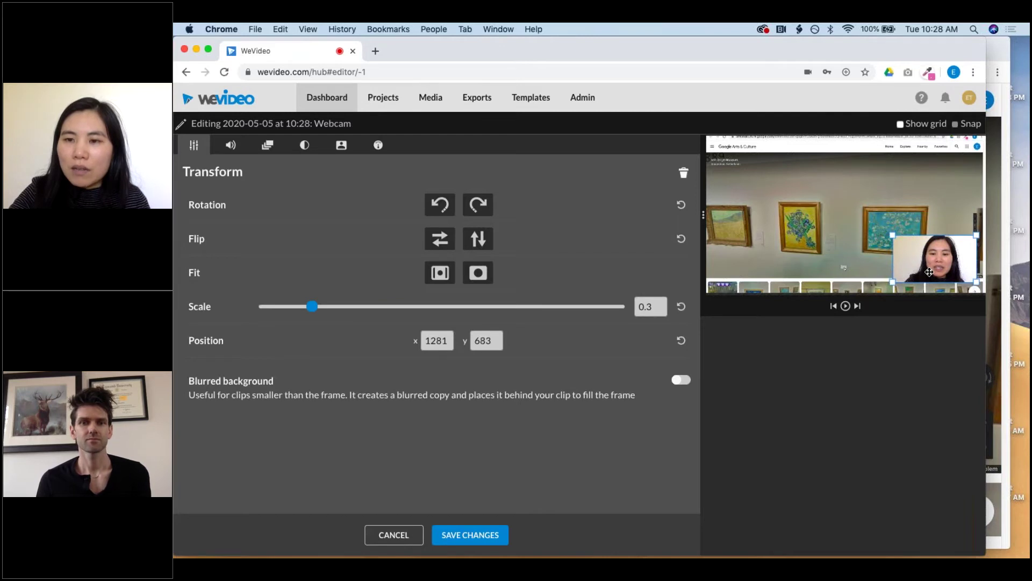
pyautogui.moveTo(312, 306); pyautogui.dragTo(295, 309)
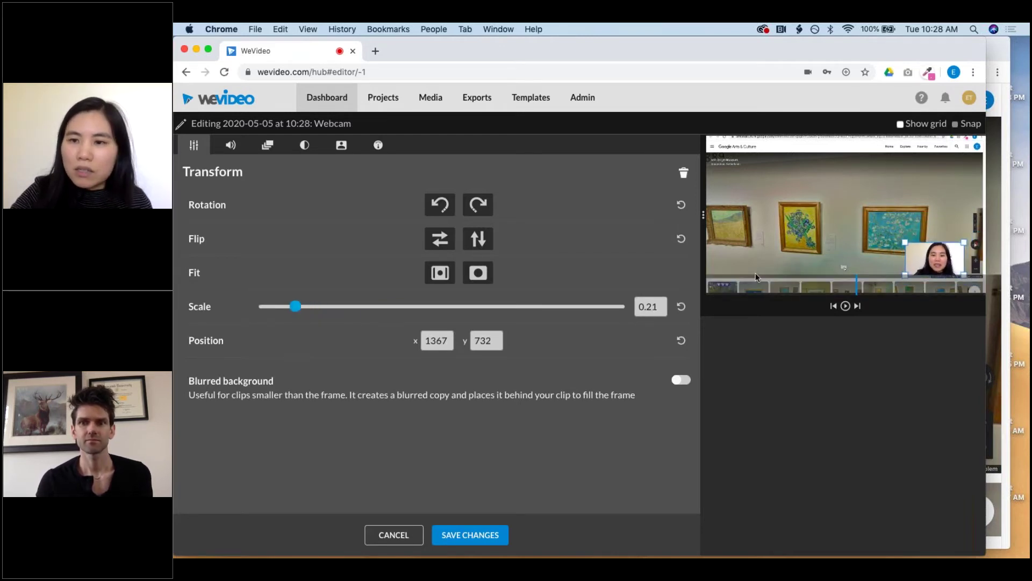
pyautogui.moveTo(942, 261); pyautogui.dragTo(957, 262)
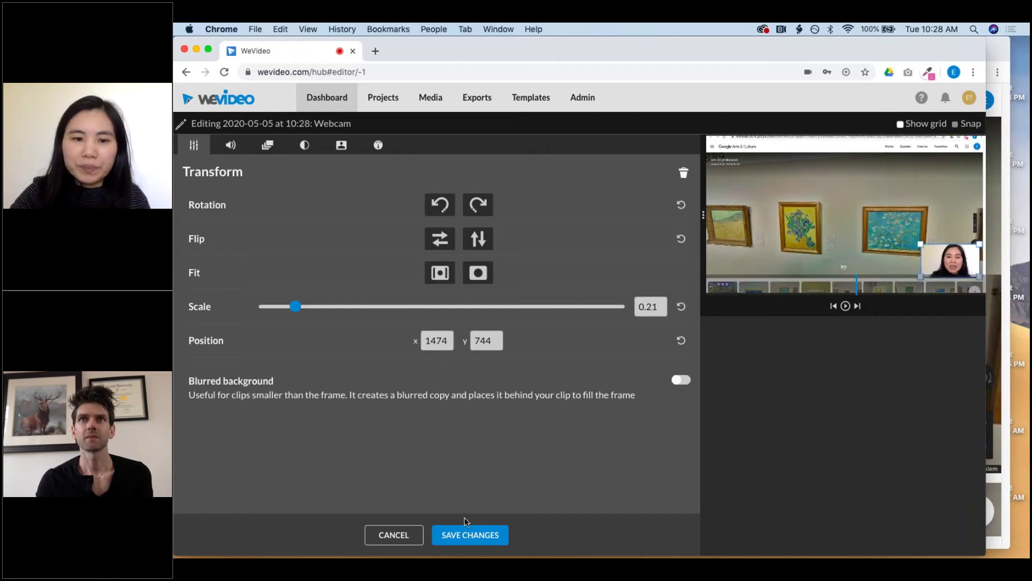
pyautogui.click(469, 540)
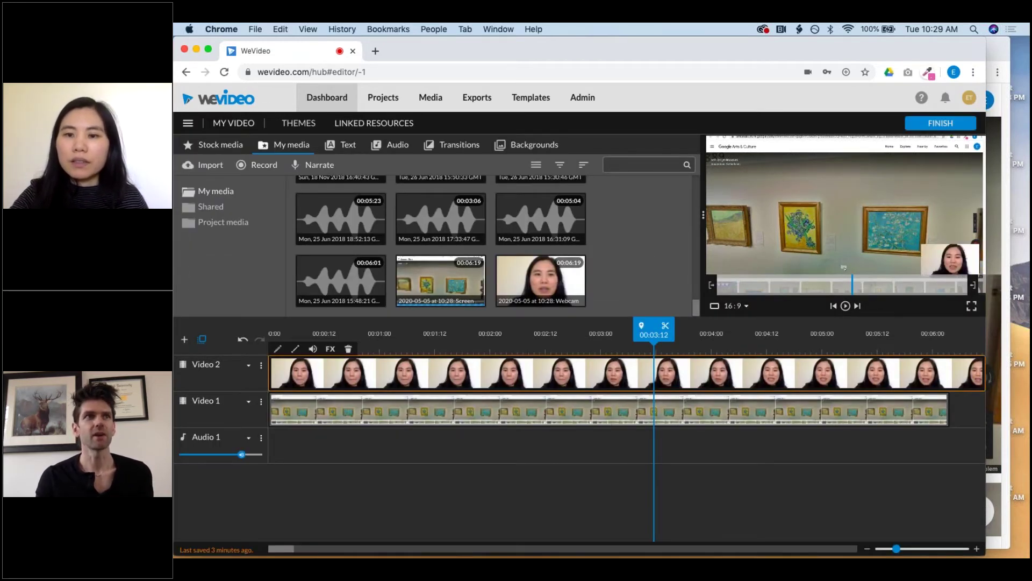
# Step: Rotate the webcam clip counterclockwise through a full turn, place it in the lower-right corner of the video frame, and save
pyautogui.doubleClick(479, 376)
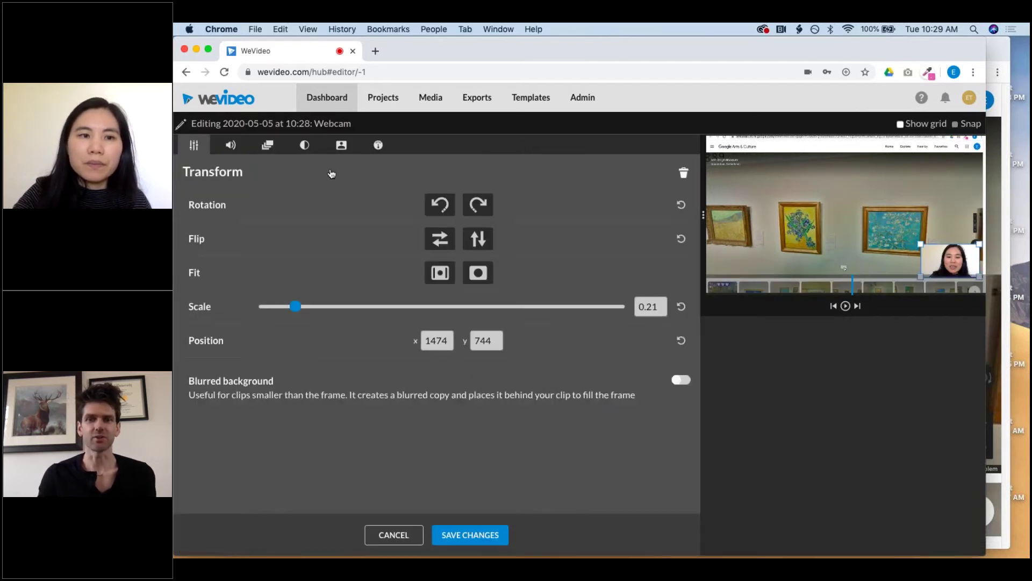
pyautogui.click(445, 209)
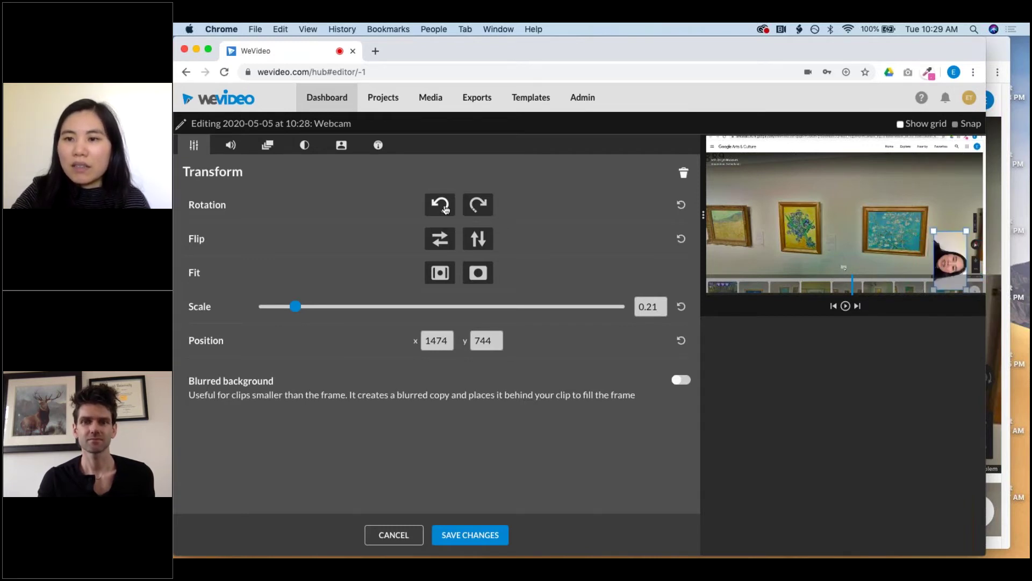
pyautogui.moveTo(942, 241); pyautogui.dragTo(835, 193)
pyautogui.click(444, 206)
pyautogui.click(444, 207)
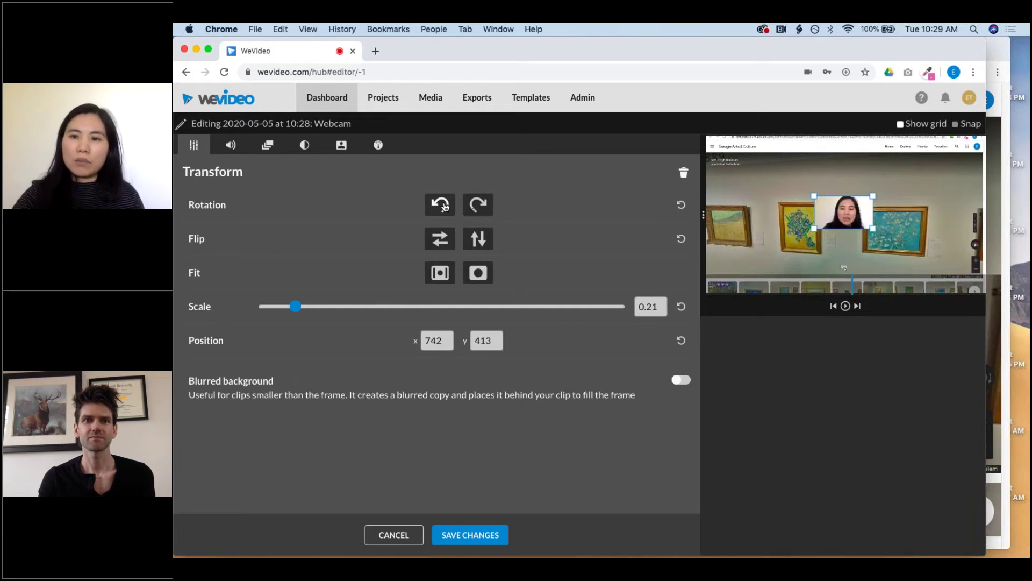
pyautogui.moveTo(844, 218); pyautogui.dragTo(953, 284)
pyautogui.click(481, 535)
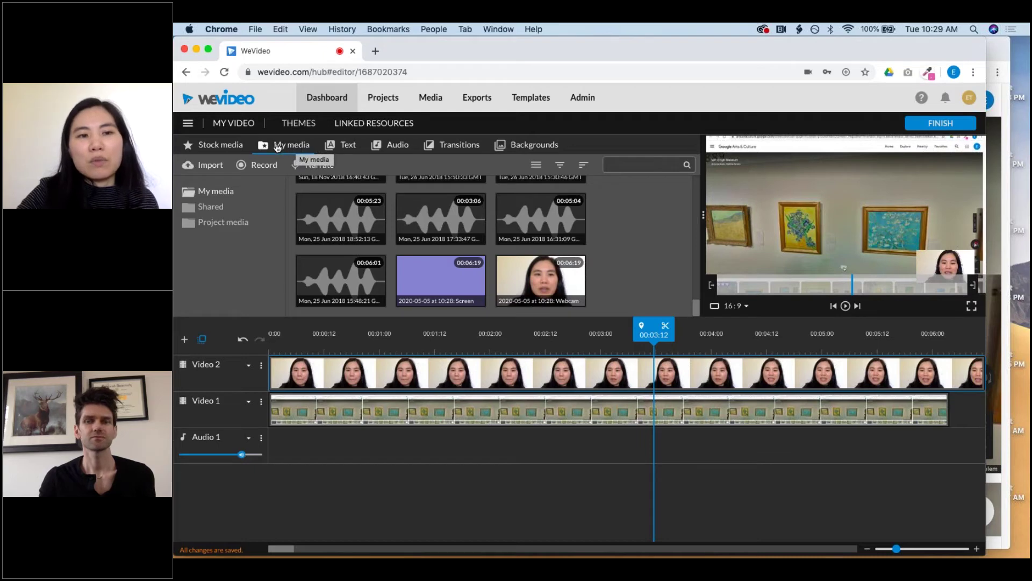
# Step: Search the stock media for flowers and restrict the results to music audio, excluding audio loops and sound effects
pyautogui.click(221, 144)
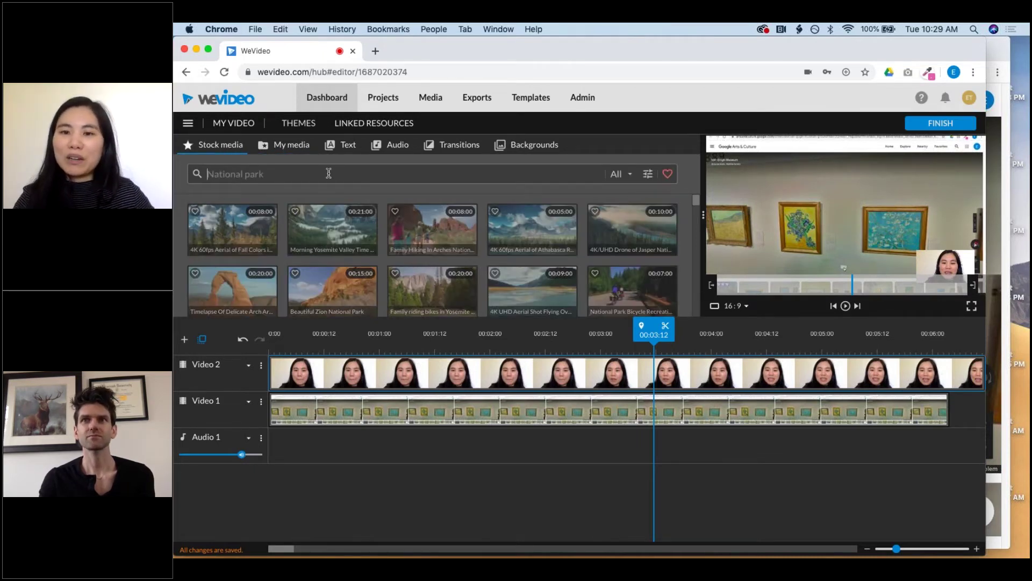
pyautogui.write('flo')
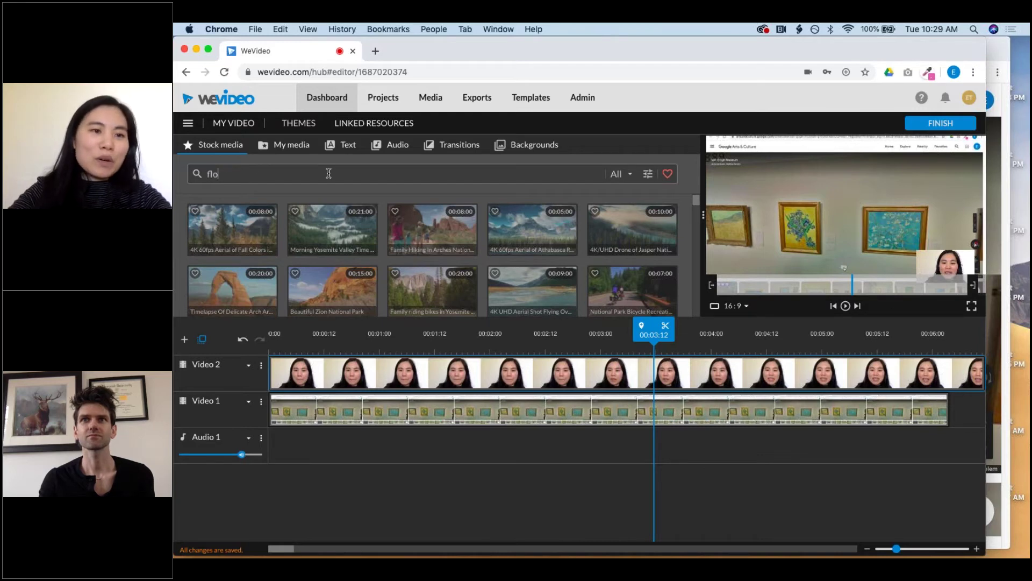
pyautogui.write('wers')
pyautogui.press('Return')
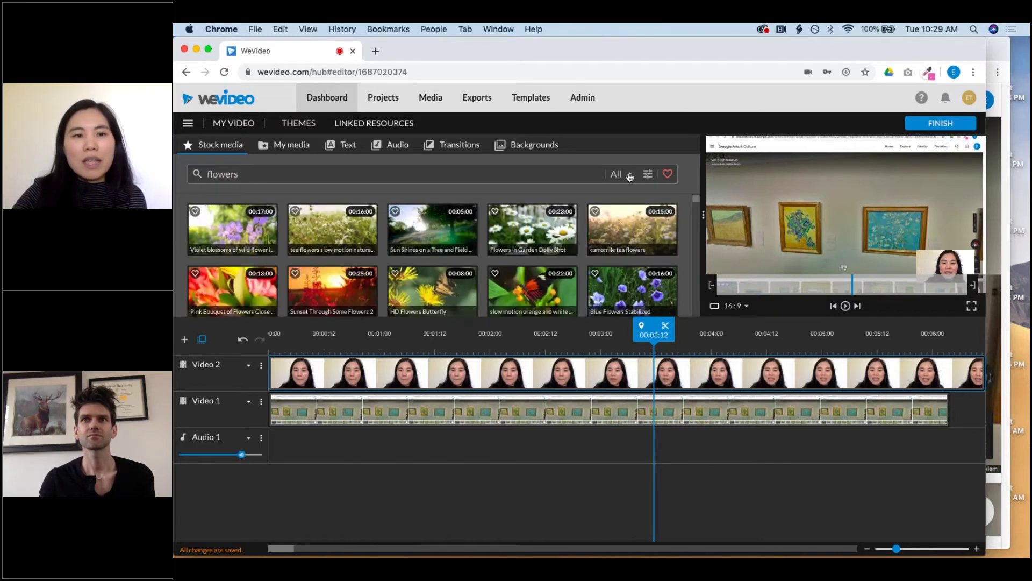
pyautogui.click(630, 175)
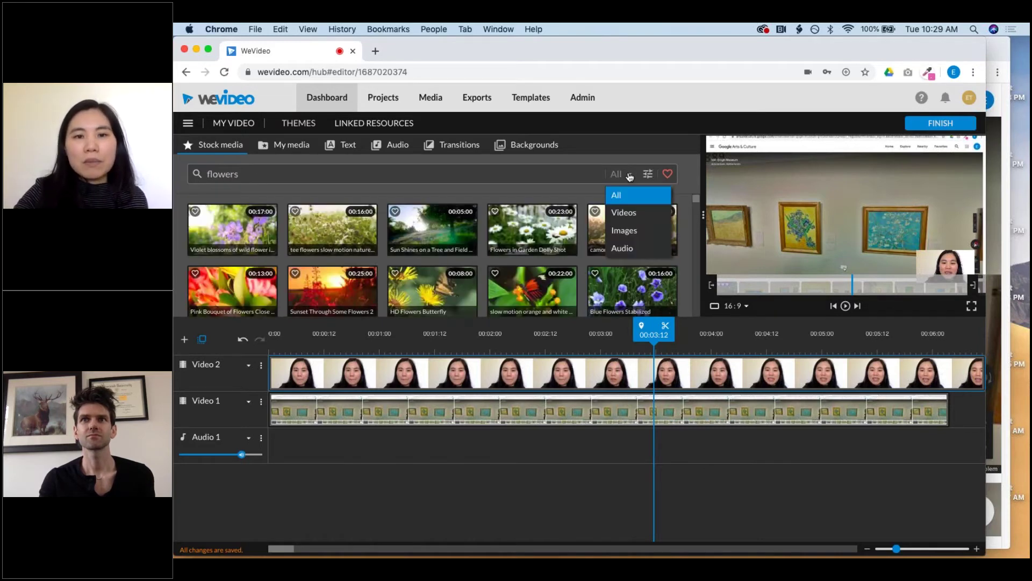
pyautogui.click(627, 248)
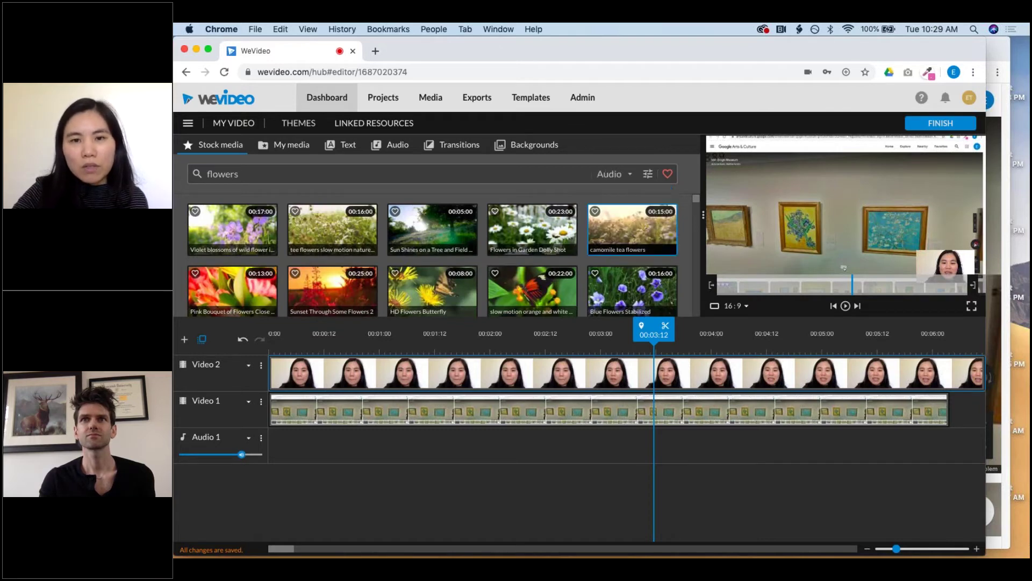
pyautogui.click(648, 175)
pyautogui.click(649, 236)
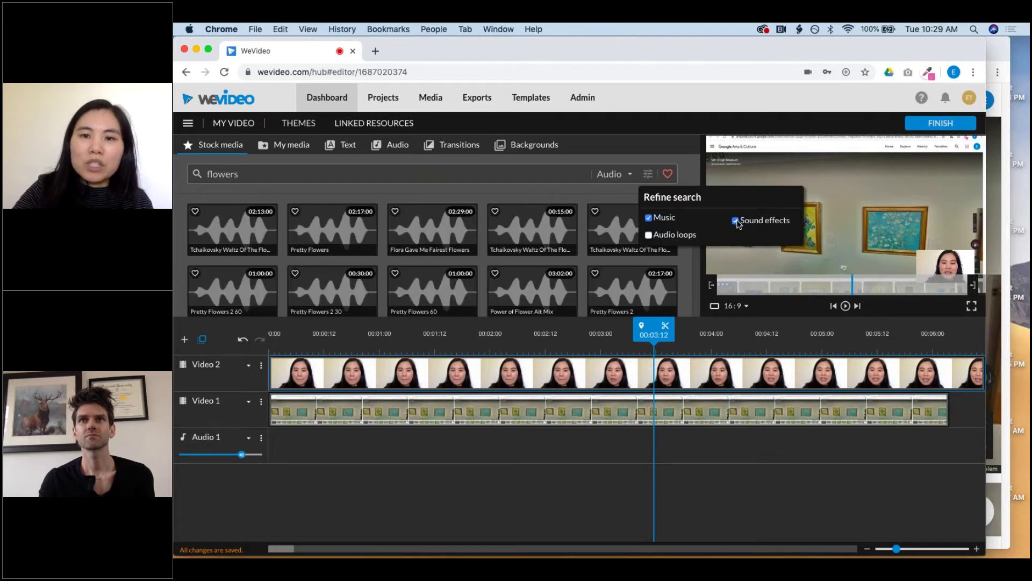
pyautogui.click(735, 221)
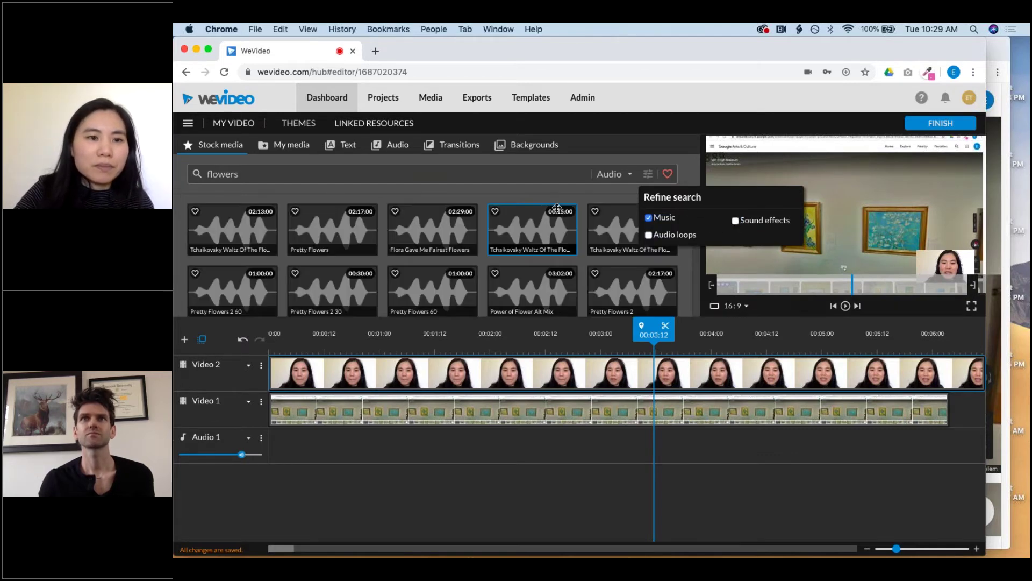
# Step: Preview the 02:13:00 Tchaikovsky Waltz Of The Flowers track and place it at the start of Audio 1
pyautogui.click(222, 239)
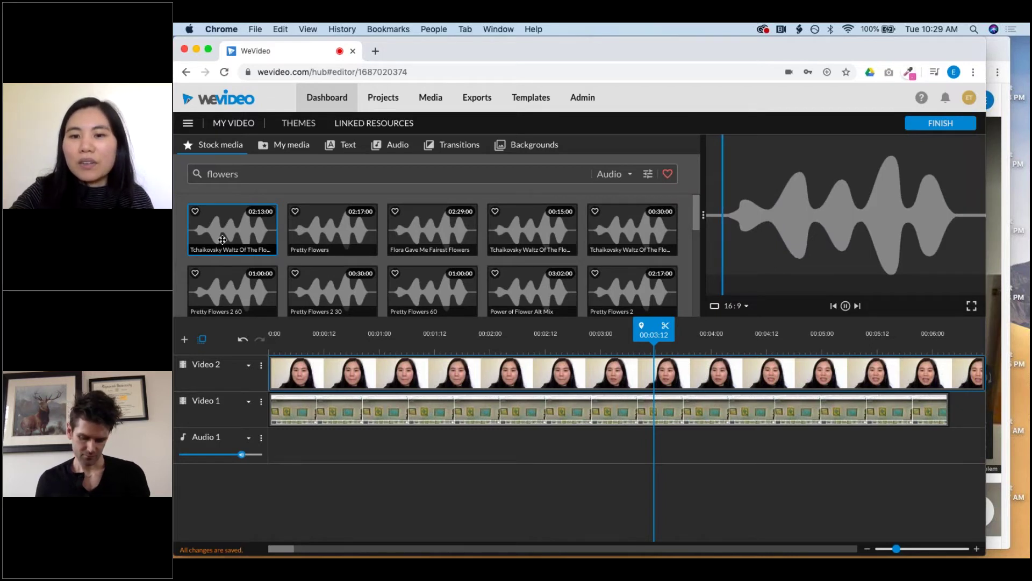
pyautogui.press('XF86AudioLowerVolume')
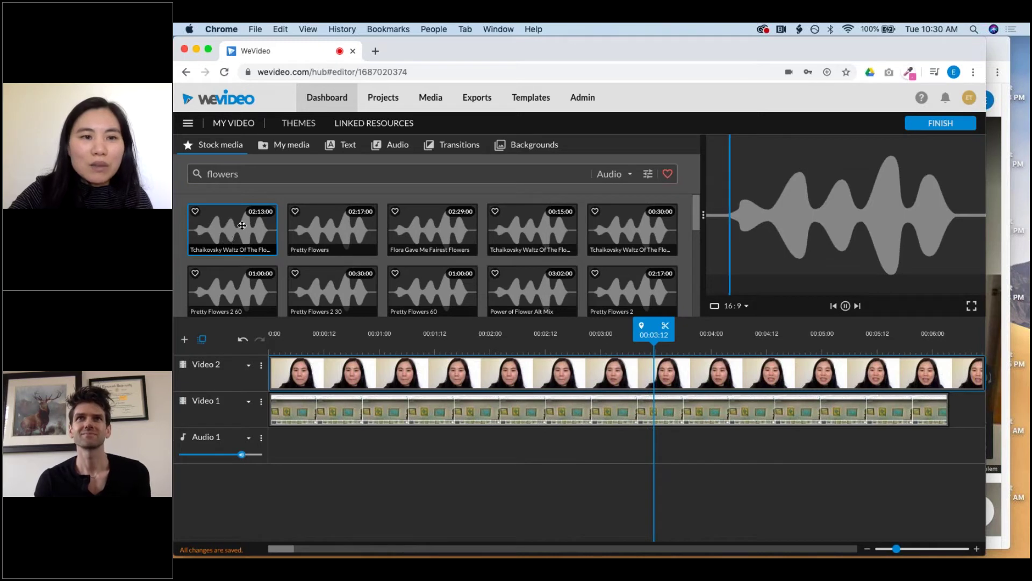
pyautogui.moveTo(242, 225); pyautogui.dragTo(291, 450)
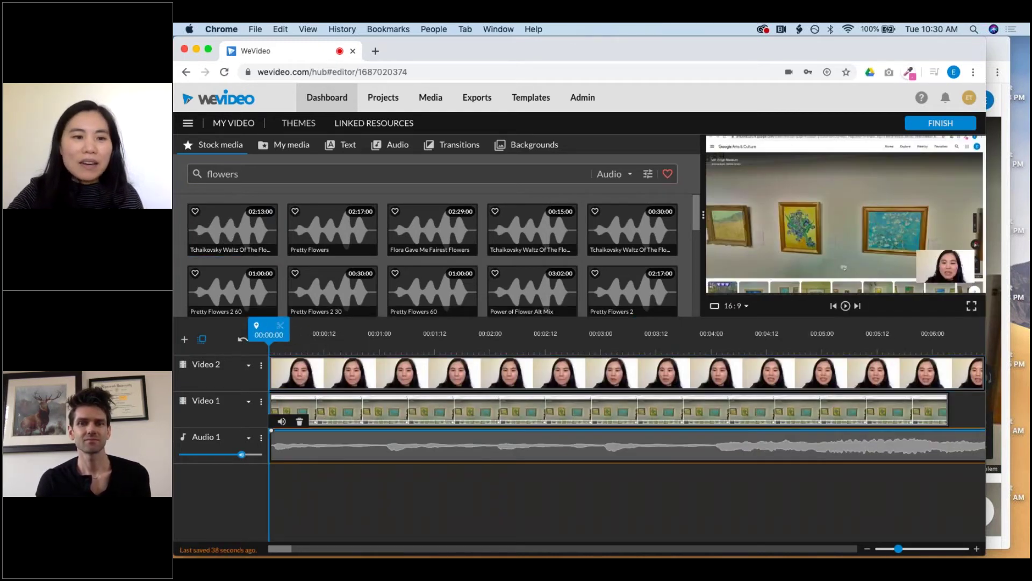
# Step: Add a new video track named title to the timeline
pyautogui.click(185, 340)
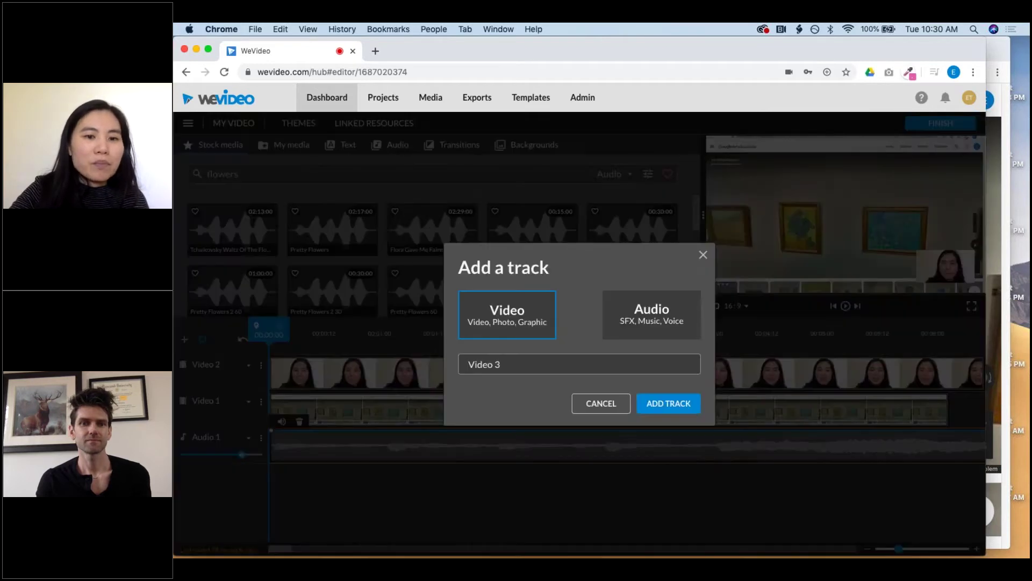
pyautogui.click(580, 359)
pyautogui.press('super+a')
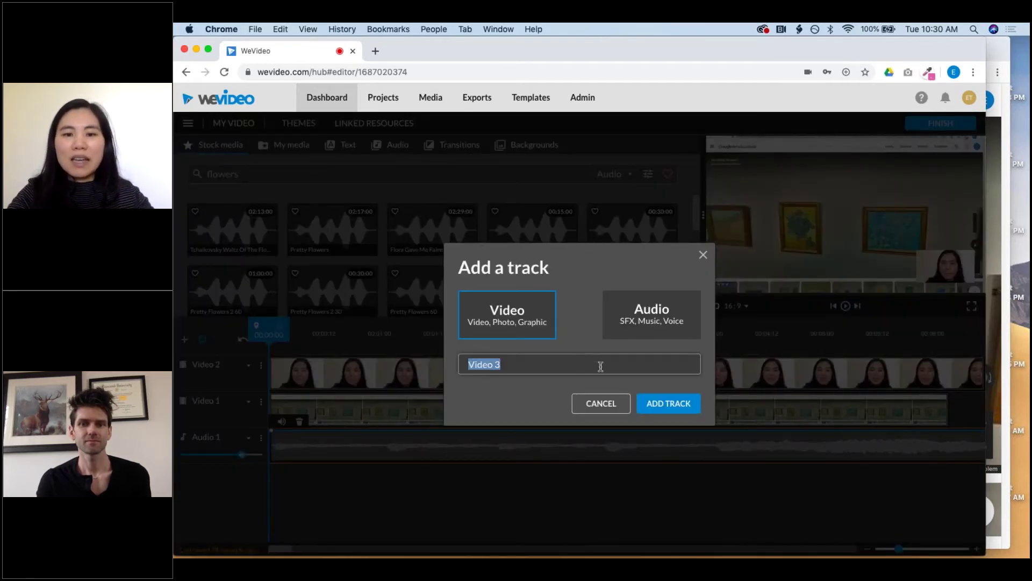
pyautogui.write('title')
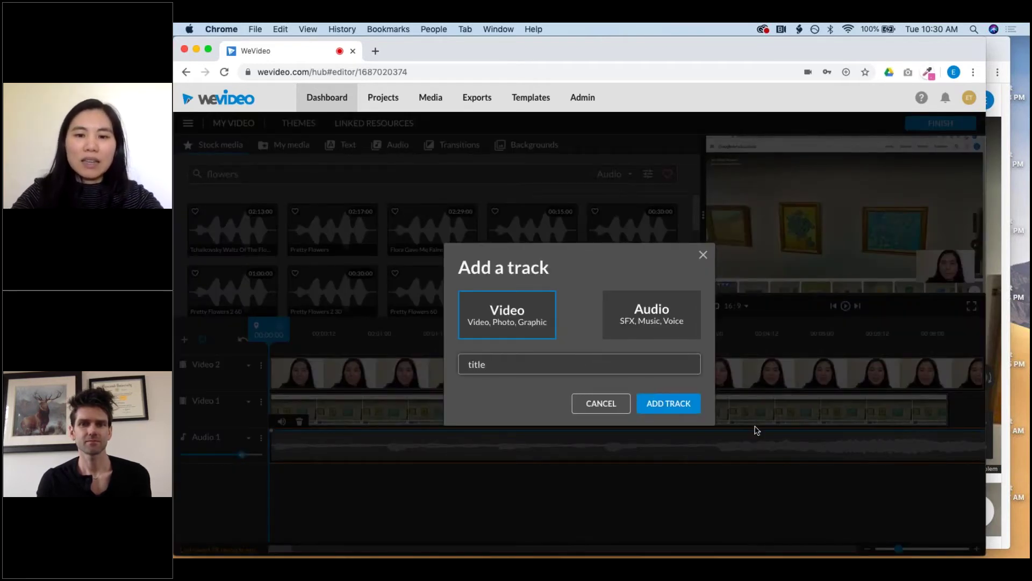
pyautogui.click(671, 403)
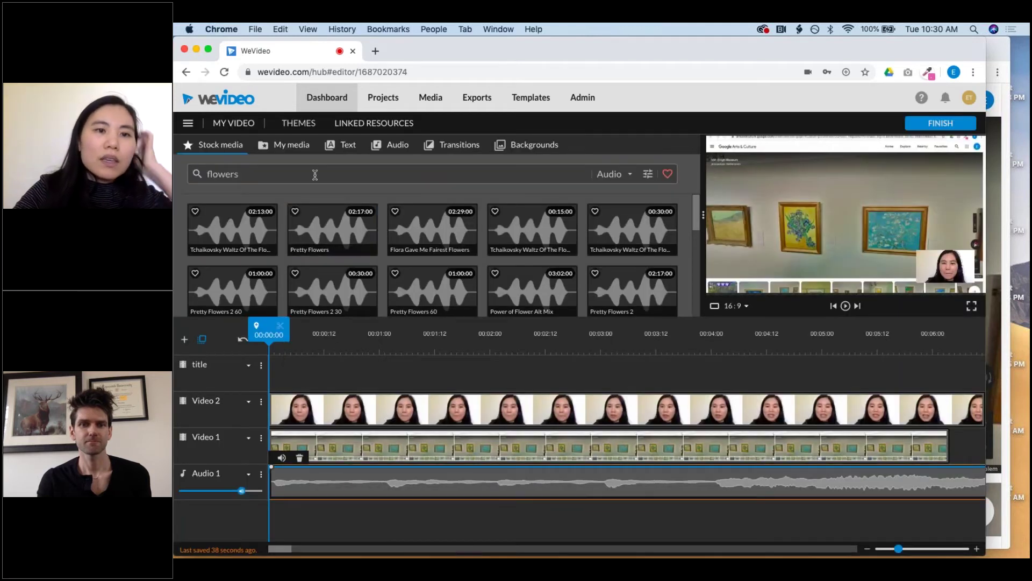
# Step: Place the Whisper motion title at the start of the title track, set its text to The Van Gogh Museum, and save
pyautogui.click(348, 149)
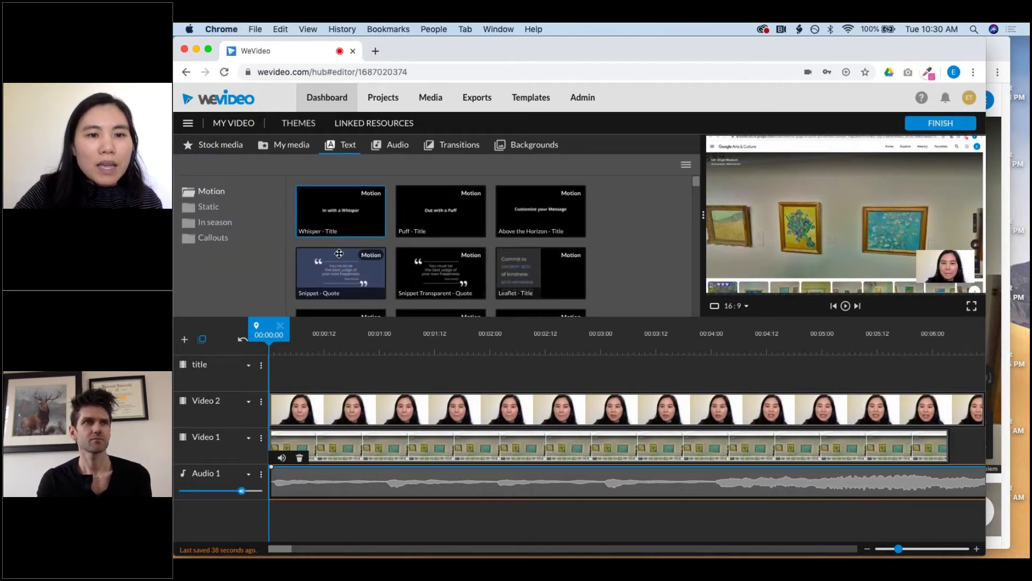
pyautogui.moveTo(376, 228); pyautogui.dragTo(291, 373)
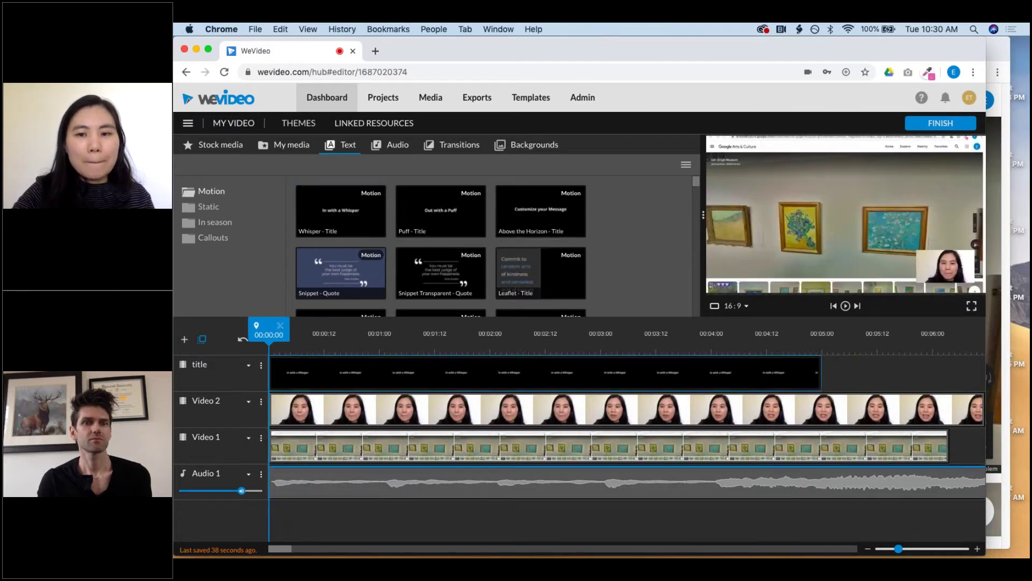
pyautogui.doubleClick(291, 374)
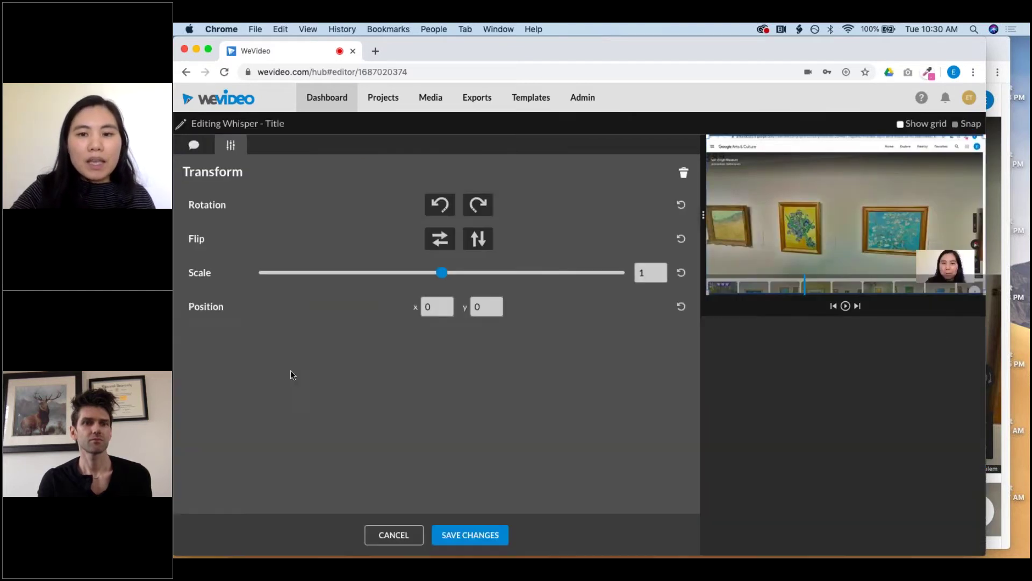
pyautogui.click(194, 146)
pyautogui.click(301, 265)
pyautogui.write('The Van Gogh Museum')
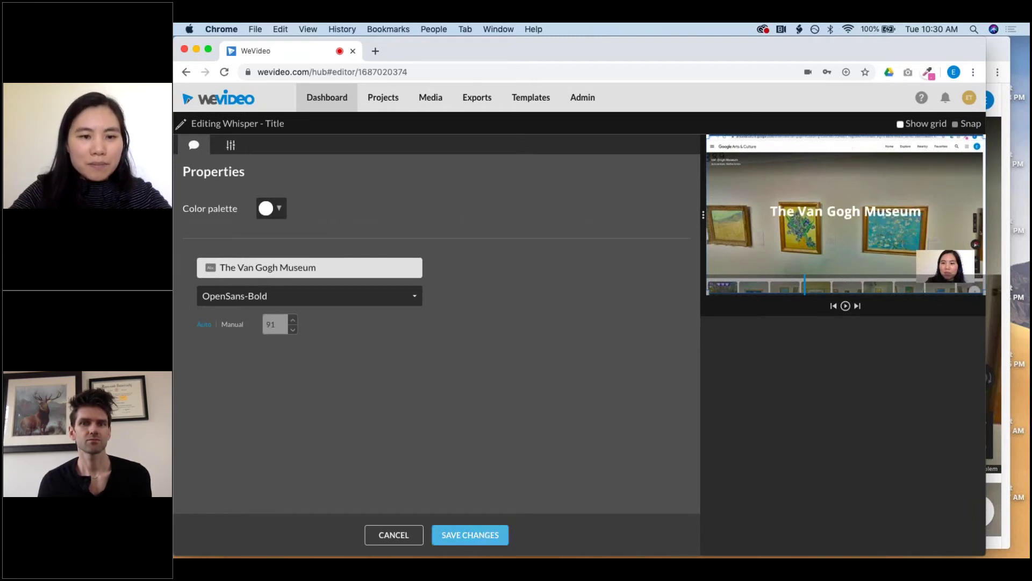
pyautogui.click(485, 535)
# Step: Trim the title clip to end at about 00:03:01 and preview it over the museum footage
pyautogui.moveTo(796, 379); pyautogui.dragTo(398, 367)
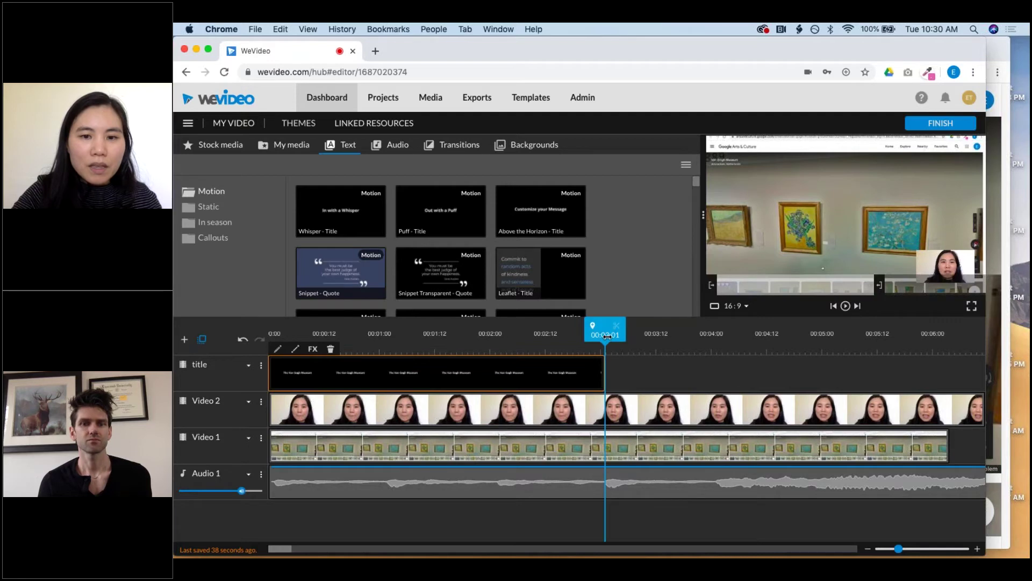
pyautogui.moveTo(605, 325); pyautogui.dragTo(473, 326)
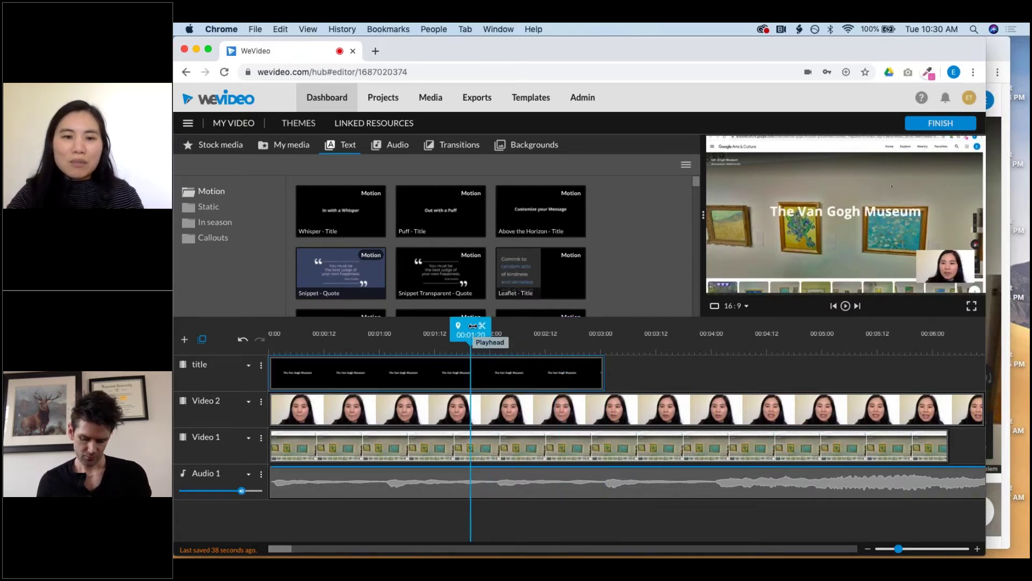
pyautogui.moveTo(473, 326); pyautogui.dragTo(627, 326)
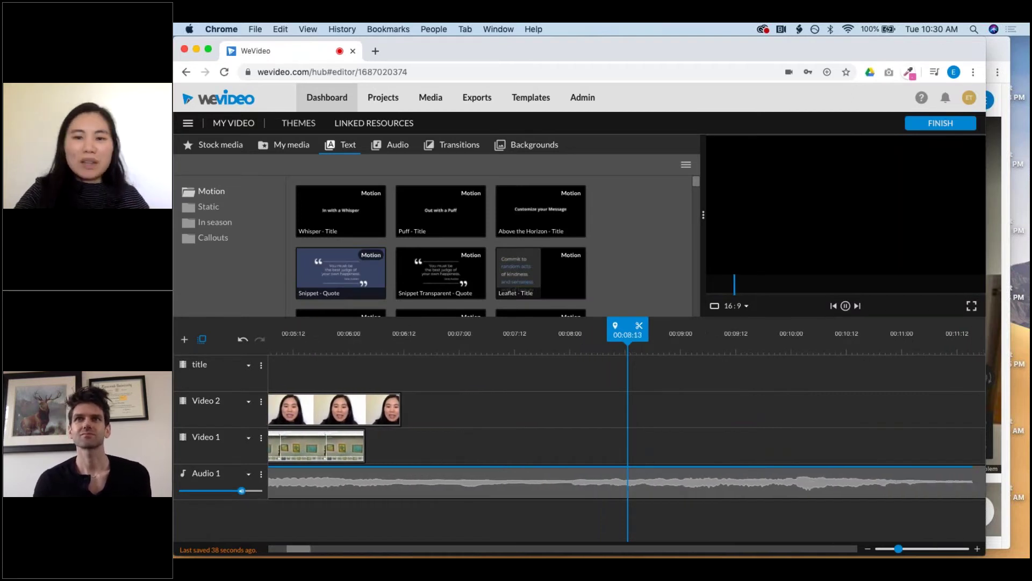
pyautogui.press('space')
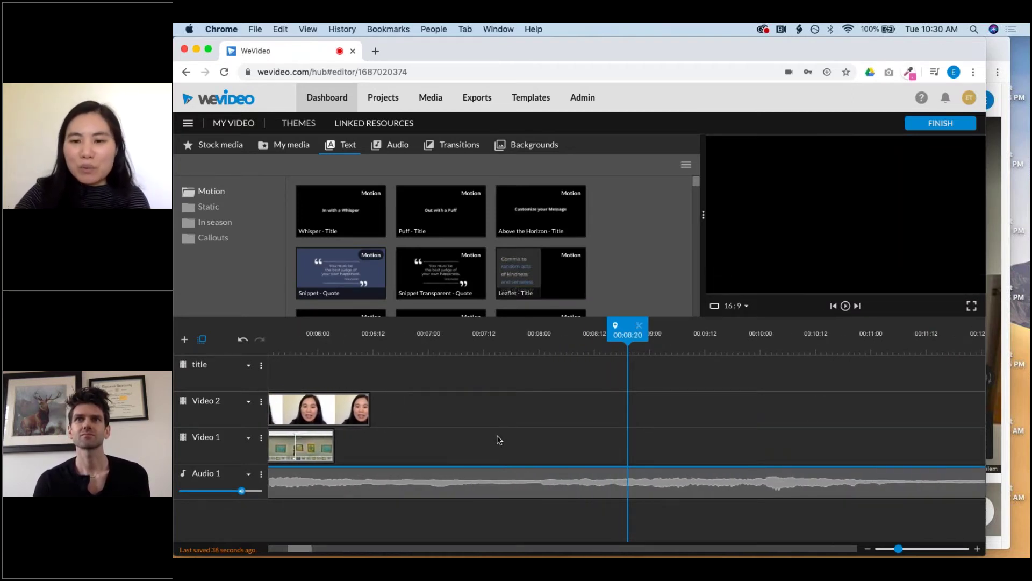
pyautogui.hscroll(-5, 501, 439)
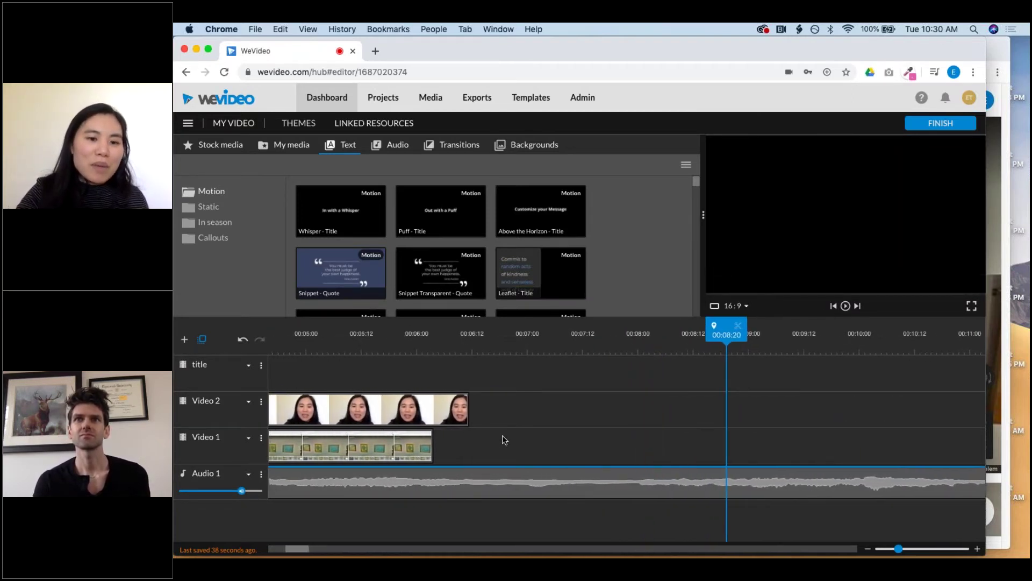
pyautogui.hscroll(-12, 511, 435)
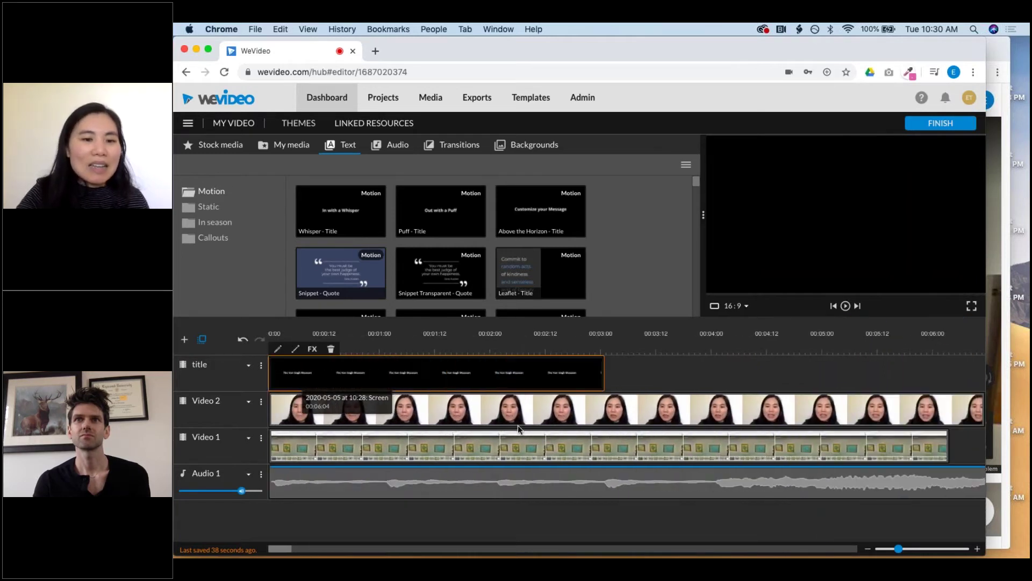
pyautogui.click(451, 338)
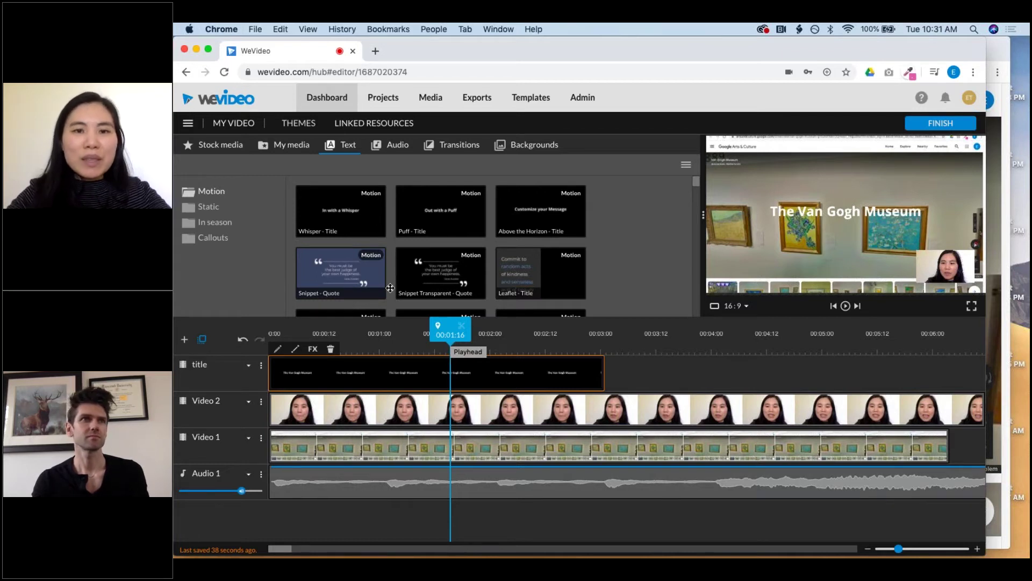
# Step: Return to the dashboard and start a new video edit saved in the demo project
pyautogui.click(323, 105)
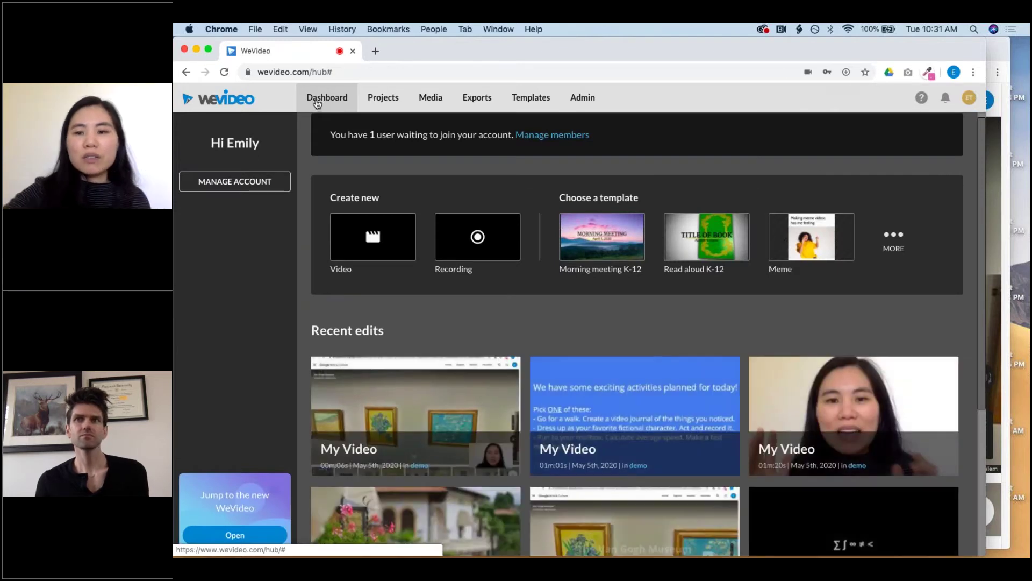
pyautogui.click(378, 249)
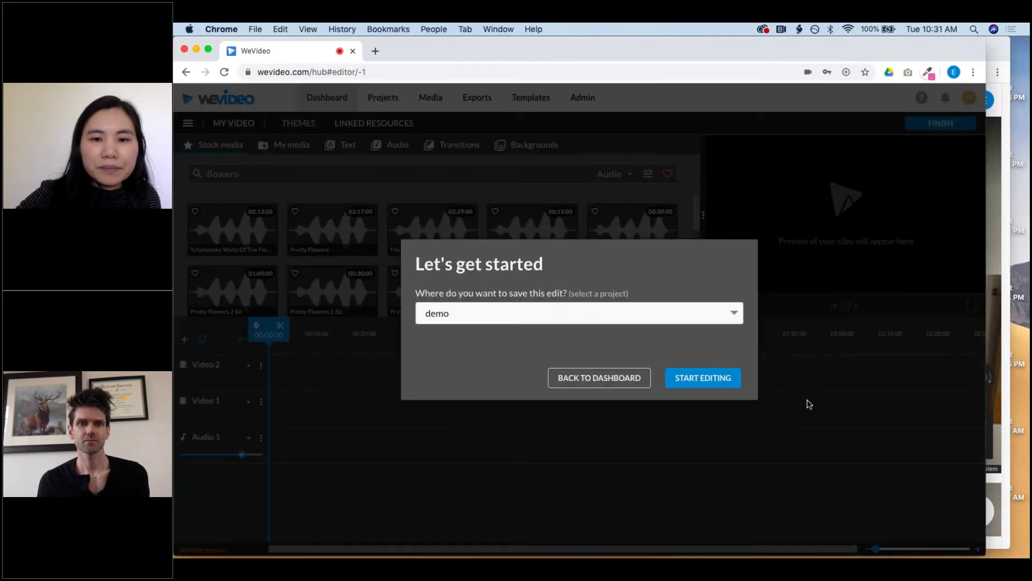
pyautogui.click(726, 384)
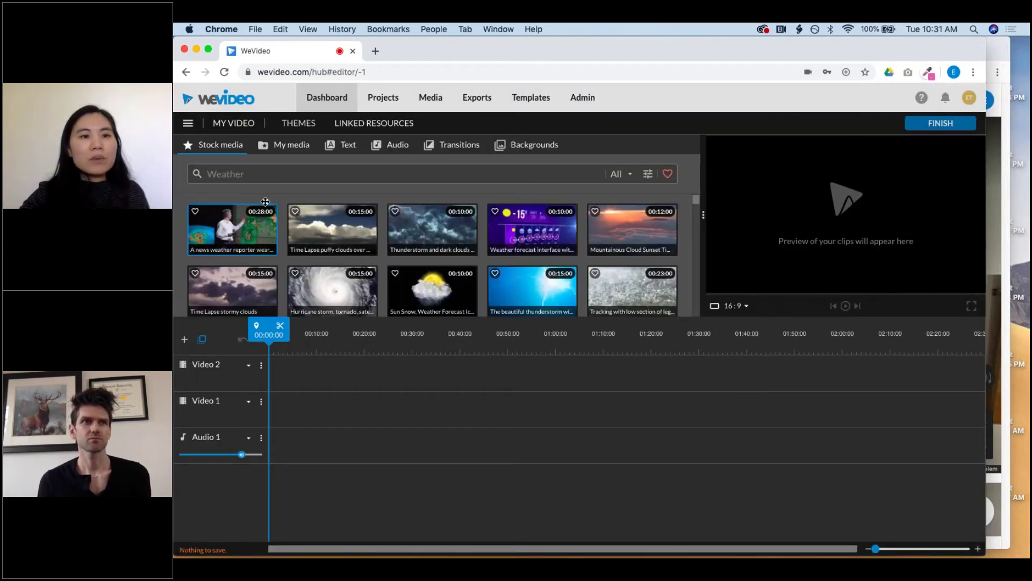
# Step: Search the stock media for verona and place the Hotel Ville Montefiori and Verona city, Italy clips back to back on Video 1
pyautogui.click(253, 177)
pyautogui.write('verona')
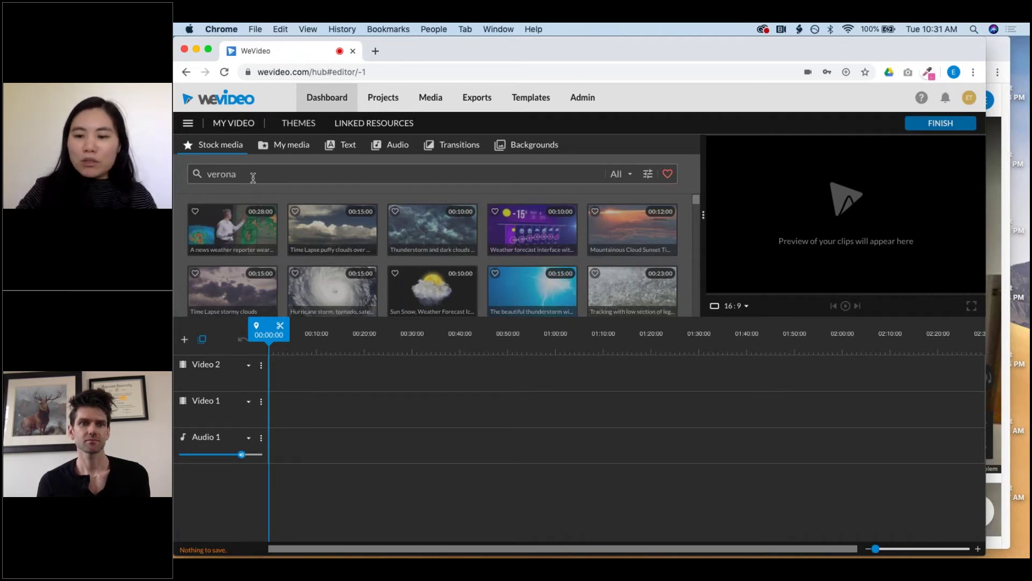
pyautogui.press('Return')
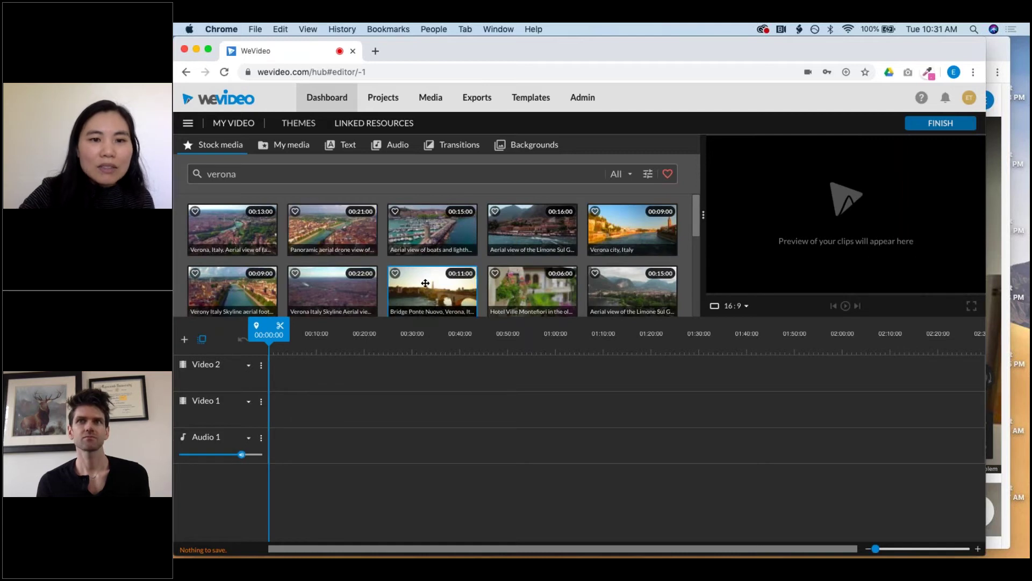
pyautogui.moveTo(703, 223); pyautogui.dragTo(612, 217)
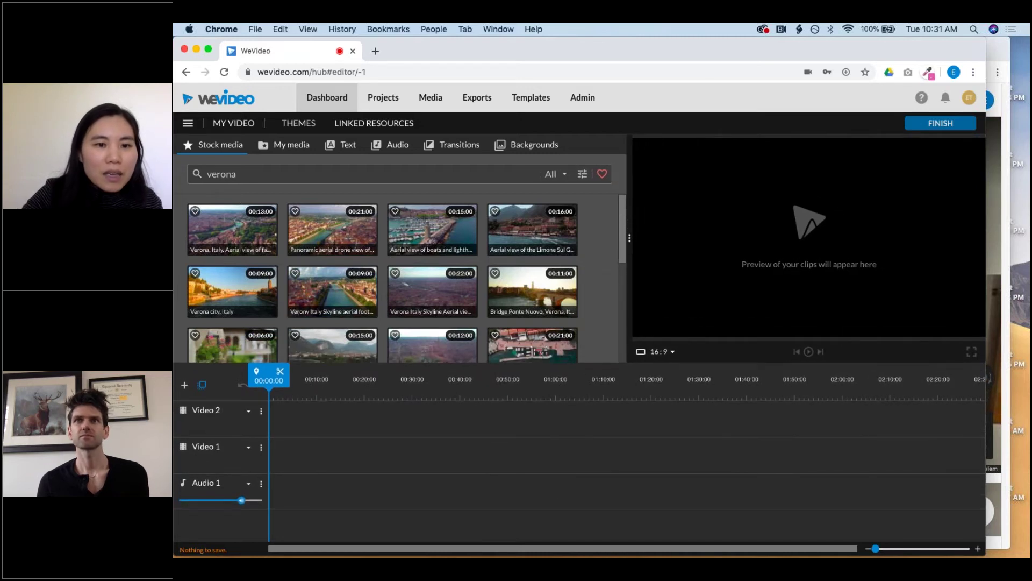
pyautogui.scroll(-1, 383, 258)
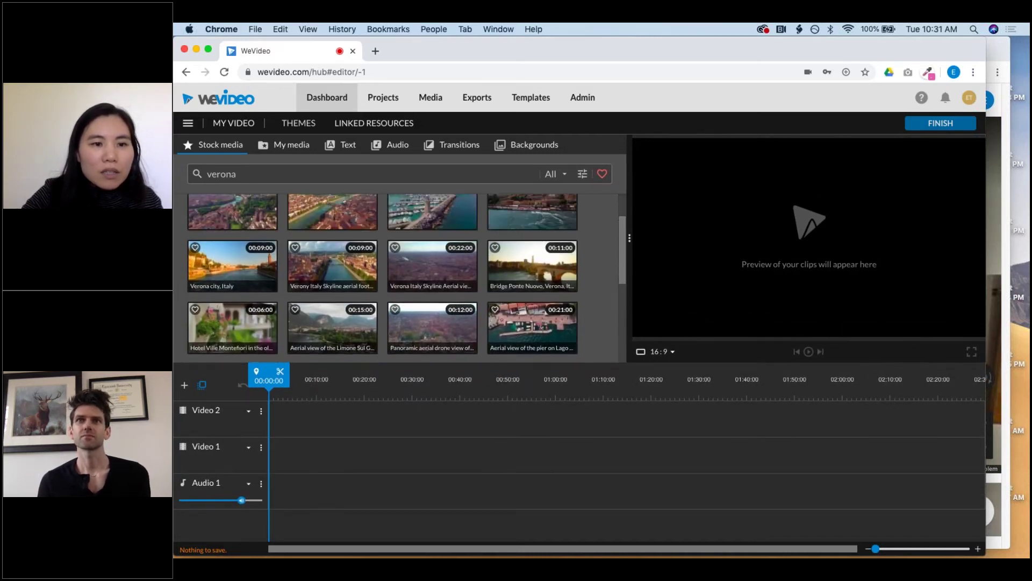
pyautogui.moveTo(233, 328); pyautogui.dragTo(280, 457)
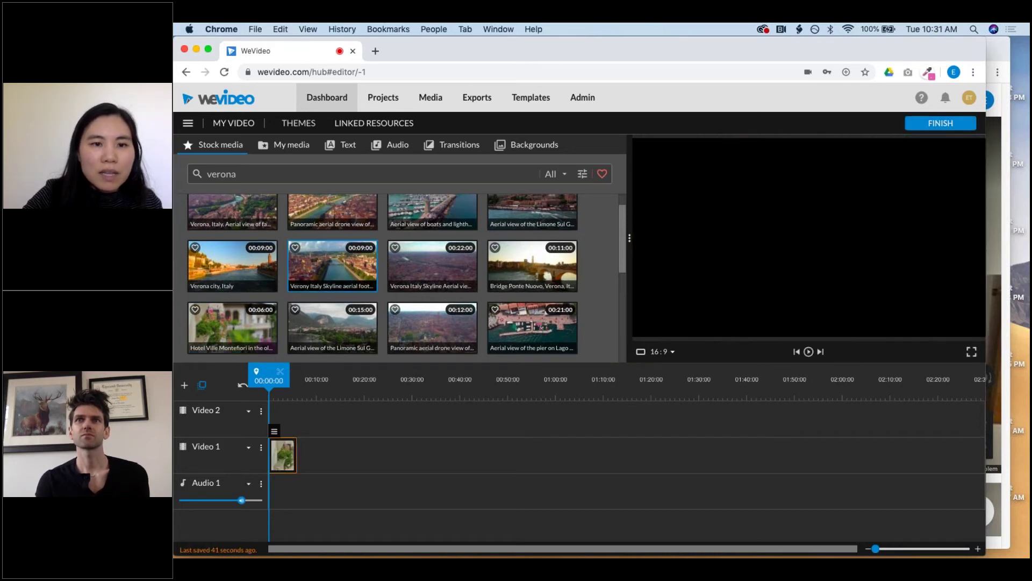
pyautogui.scroll(-2, 332, 267)
pyautogui.moveTo(232, 212); pyautogui.dragTo(316, 459)
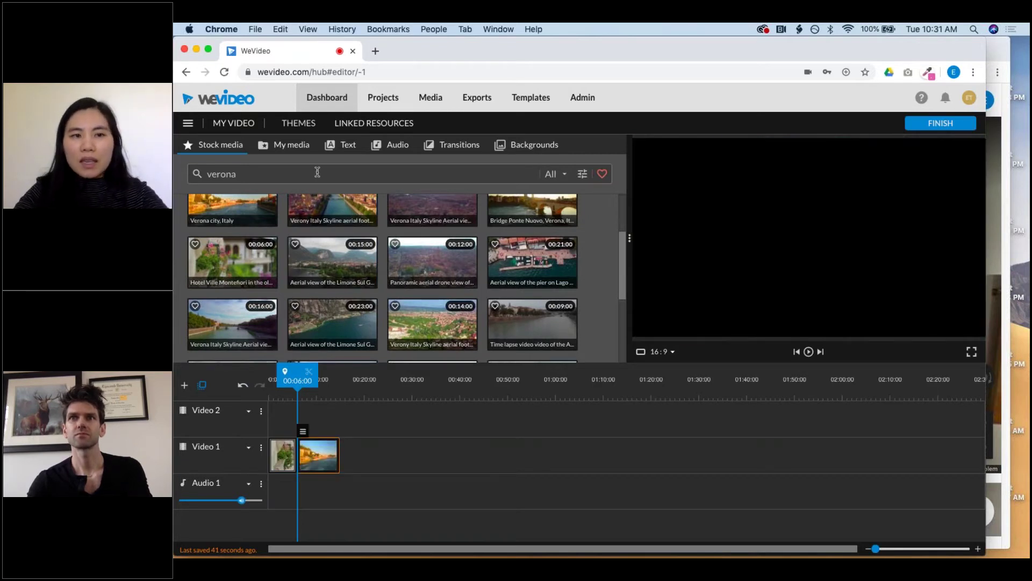
# Step: Search the stock media for balcony and place the Balcony On Romanian Apartment clip directly after the Verona city clip on Video 1
pyautogui.doubleClick(318, 172)
pyautogui.write('b')
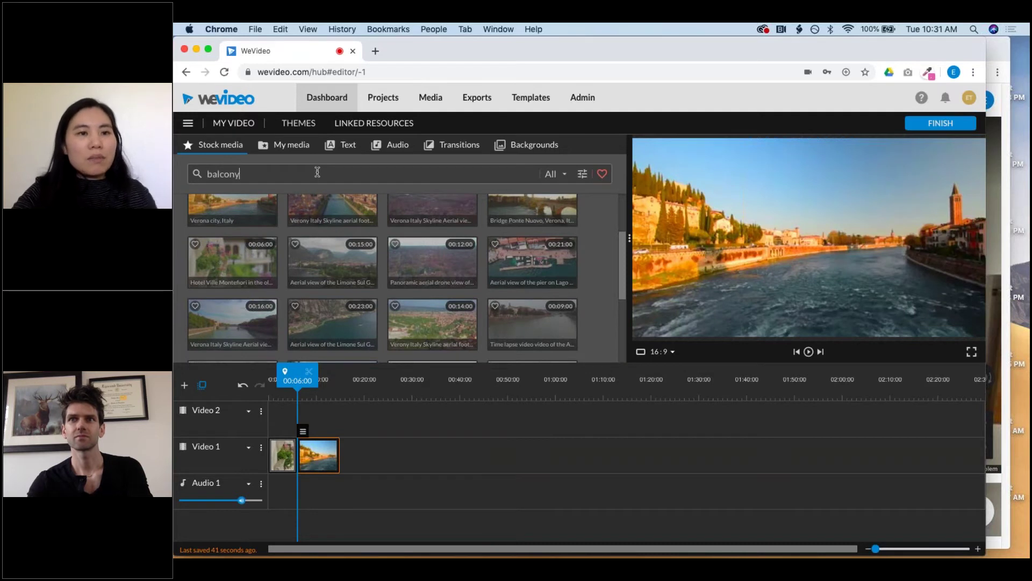
pyautogui.write('alcony')
pyautogui.press('Return')
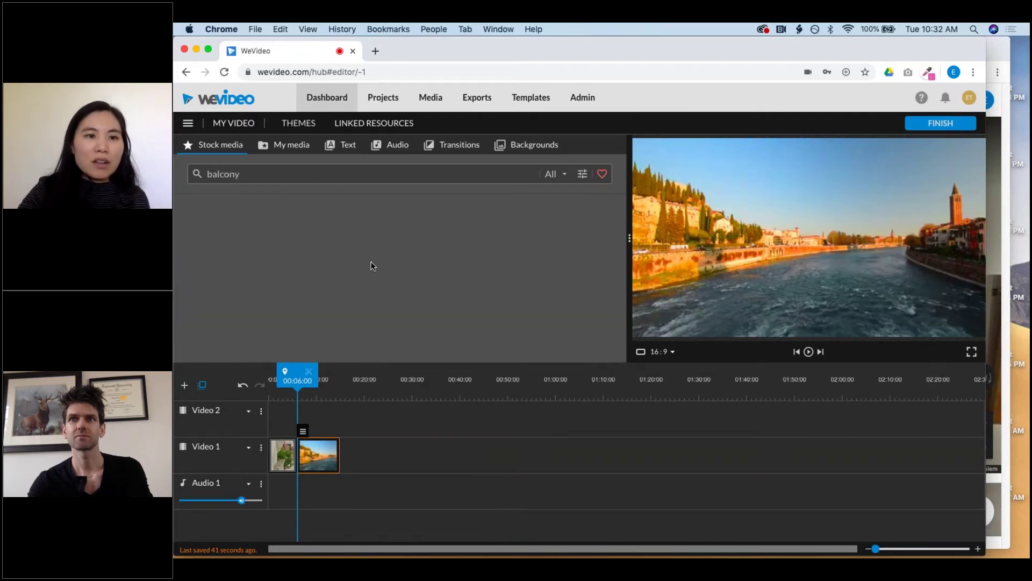
pyautogui.moveTo(236, 293)
pyautogui.mouseDown()
pyautogui.moveTo(272, 307)
pyautogui.moveTo(367, 404)
pyautogui.moveTo(356, 453)
pyautogui.mouseUp()
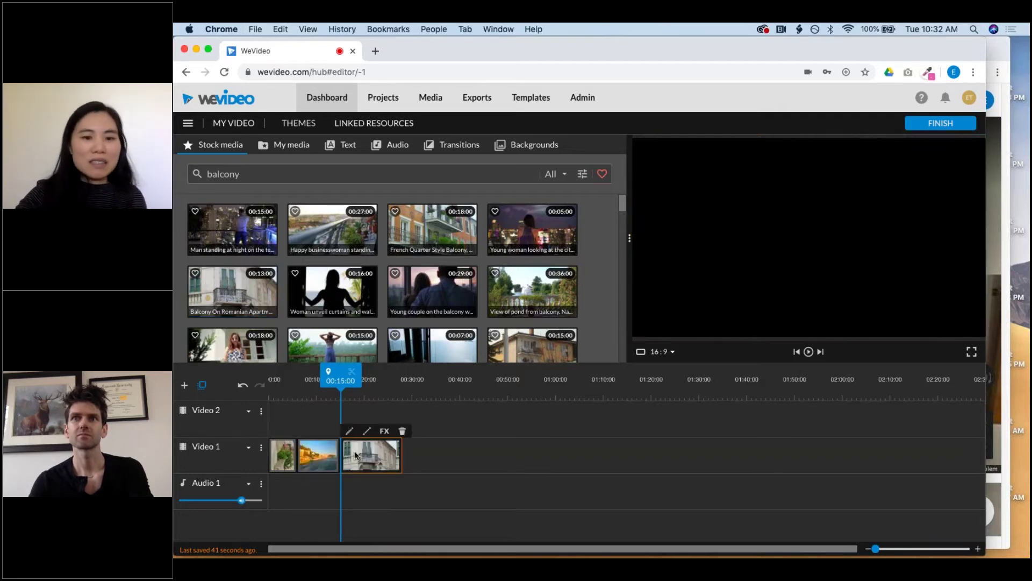
# Step: Search the stock media for green screen and place the red velvet curtain clip at the start of Video 2
pyautogui.doubleClick(280, 172)
pyautogui.press('BackSpace')
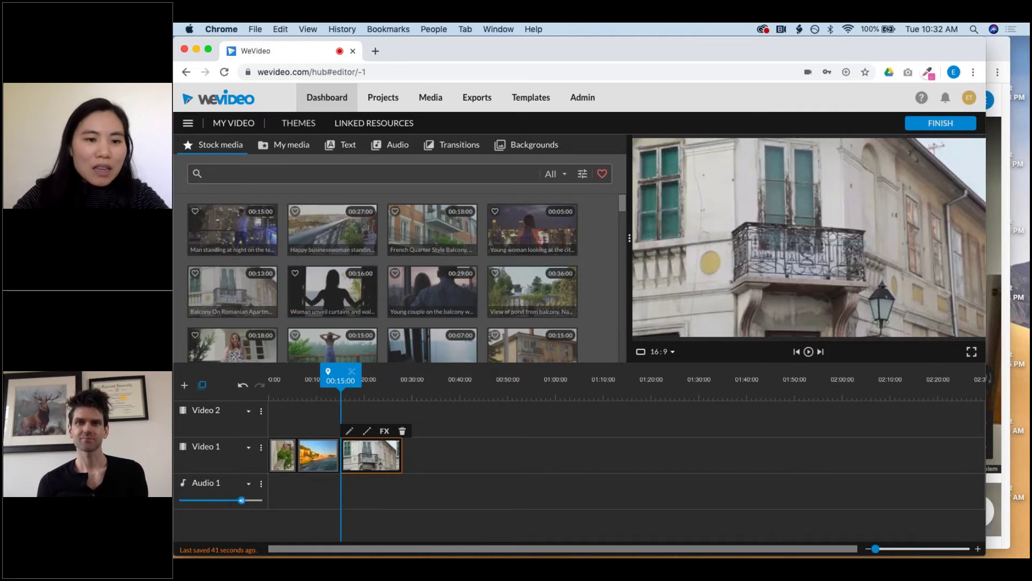
pyautogui.click(304, 380)
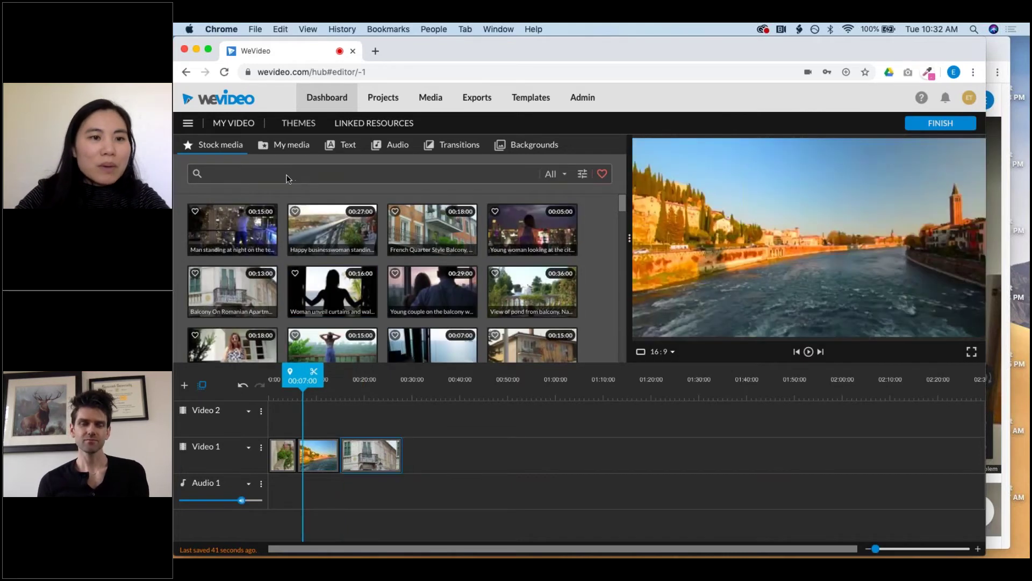
pyautogui.click(285, 174)
pyautogui.write('Canyon')
pyautogui.press('Return')
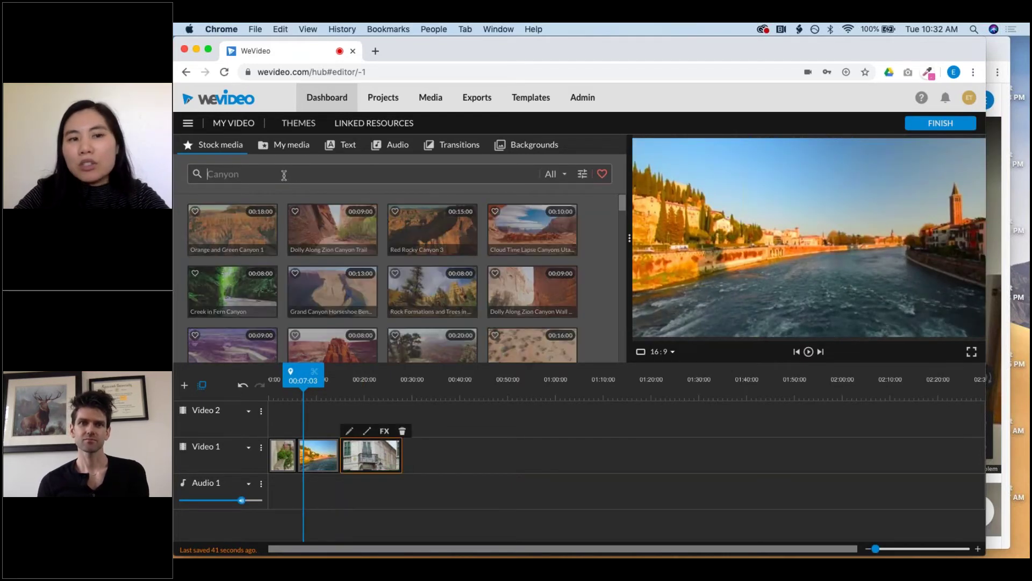
pyautogui.press('super+a')
pyautogui.write('g')
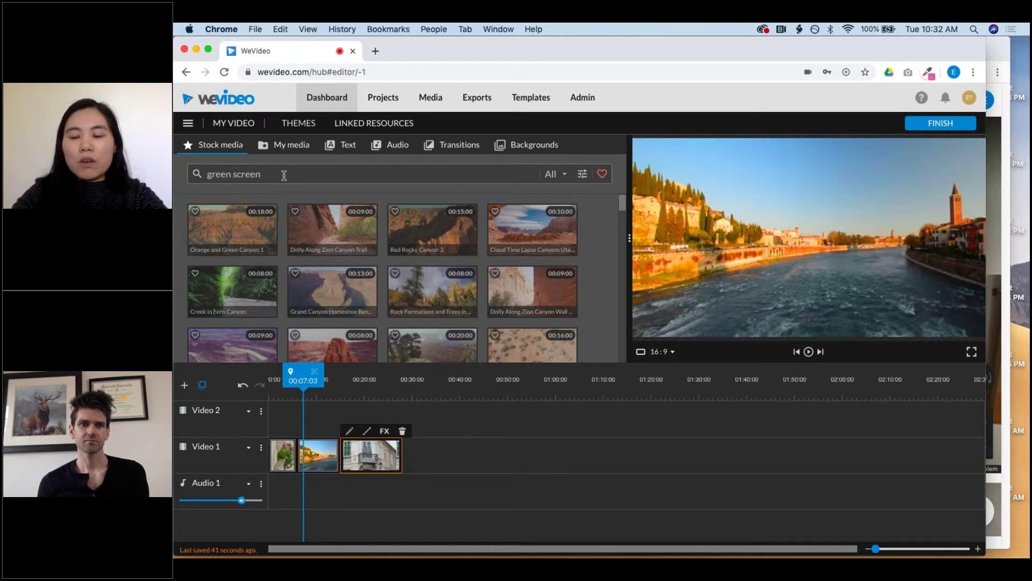
pyautogui.write('reen screen')
pyautogui.press('Return')
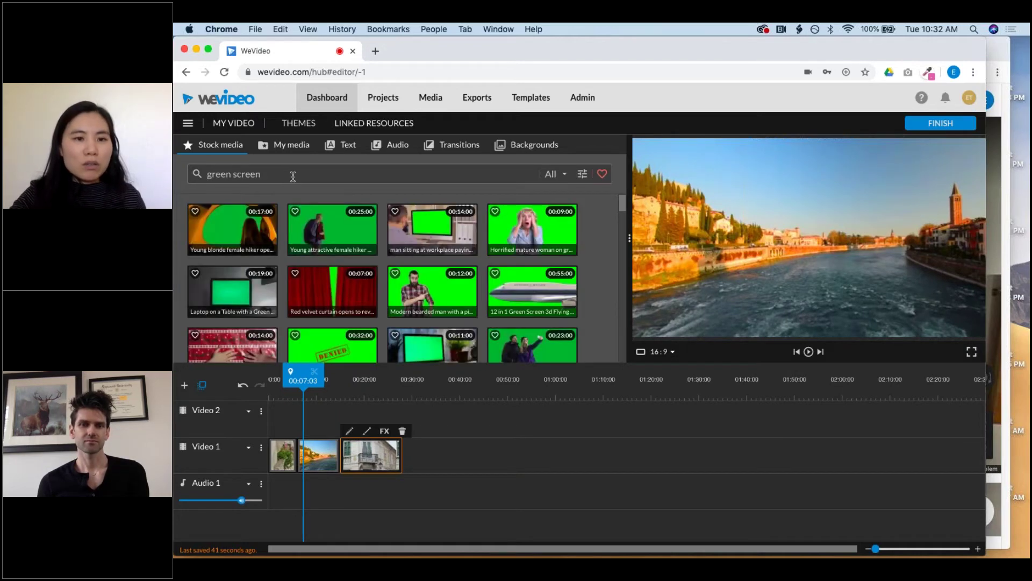
pyautogui.moveTo(350, 277); pyautogui.dragTo(286, 415)
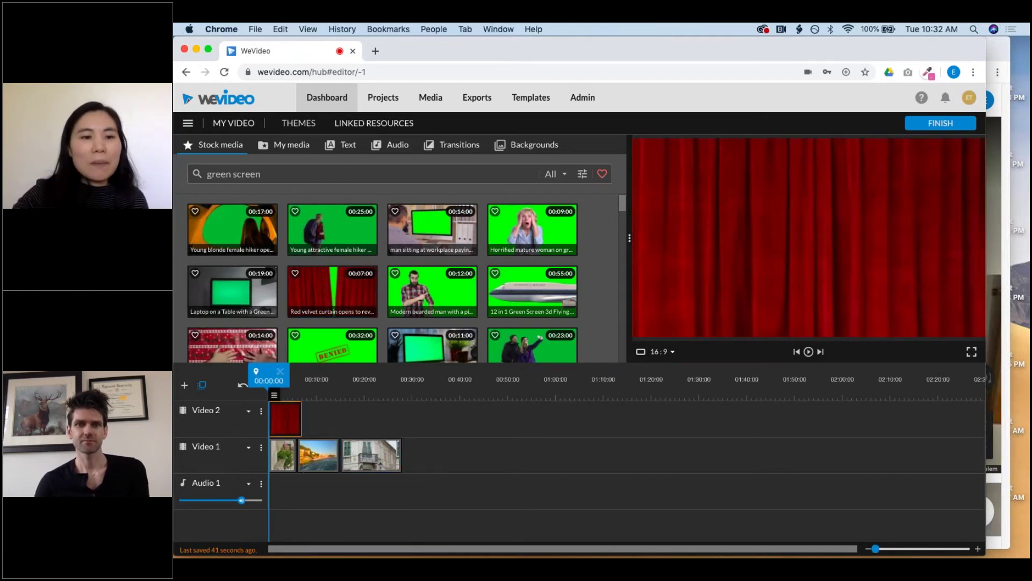
# Step: Key out the green (01ff02) in the red curtain clip, save the changes, and preview the curtain opening over Video 1
pyautogui.doubleClick(288, 419)
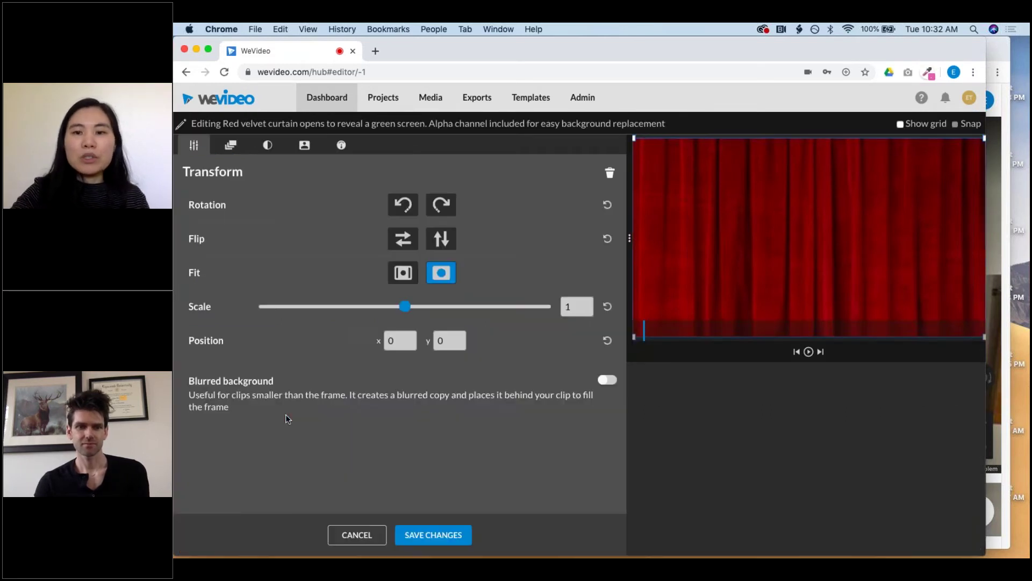
pyautogui.click(304, 146)
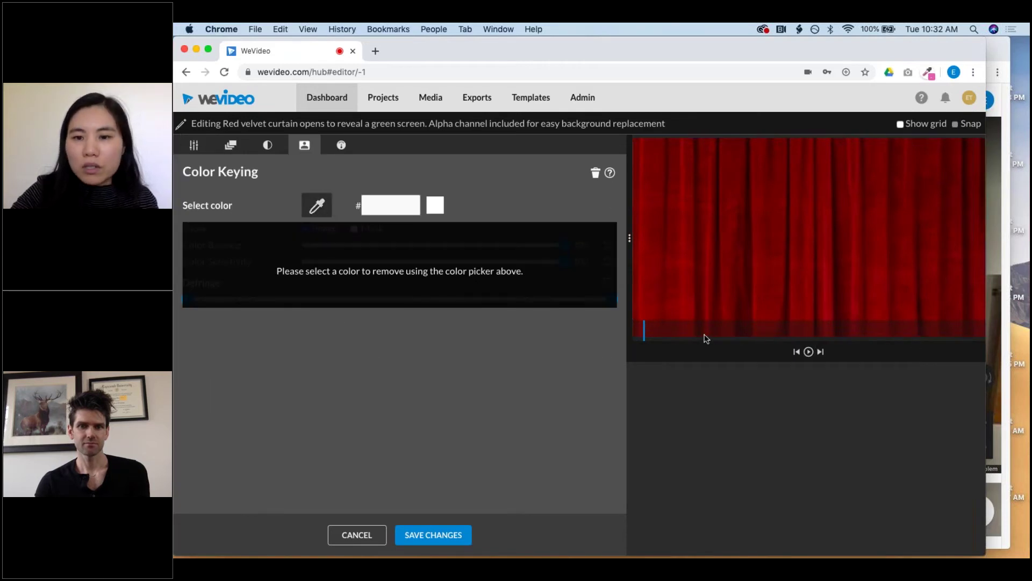
pyautogui.moveTo(649, 332); pyautogui.dragTo(751, 340)
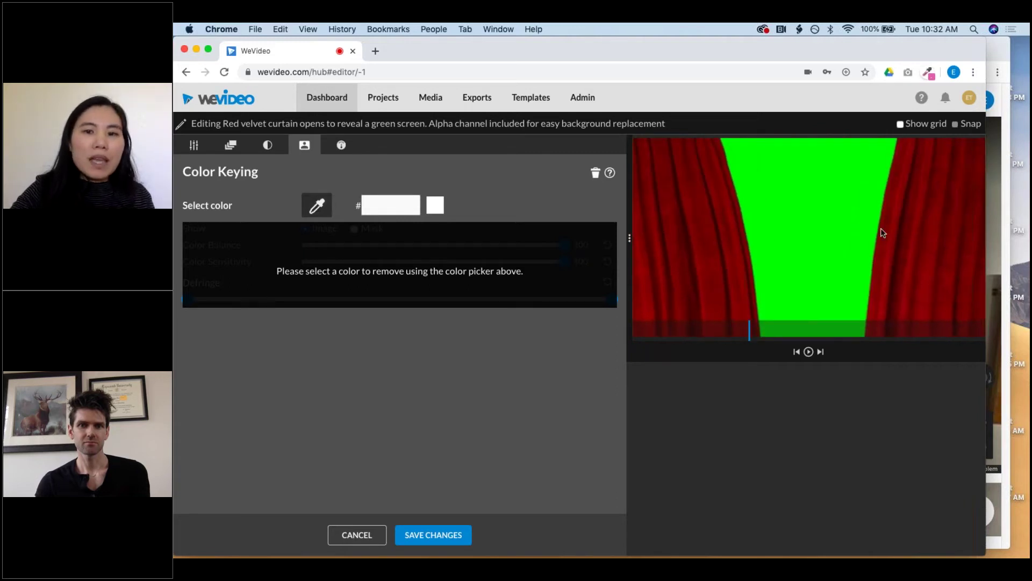
pyautogui.click(317, 204)
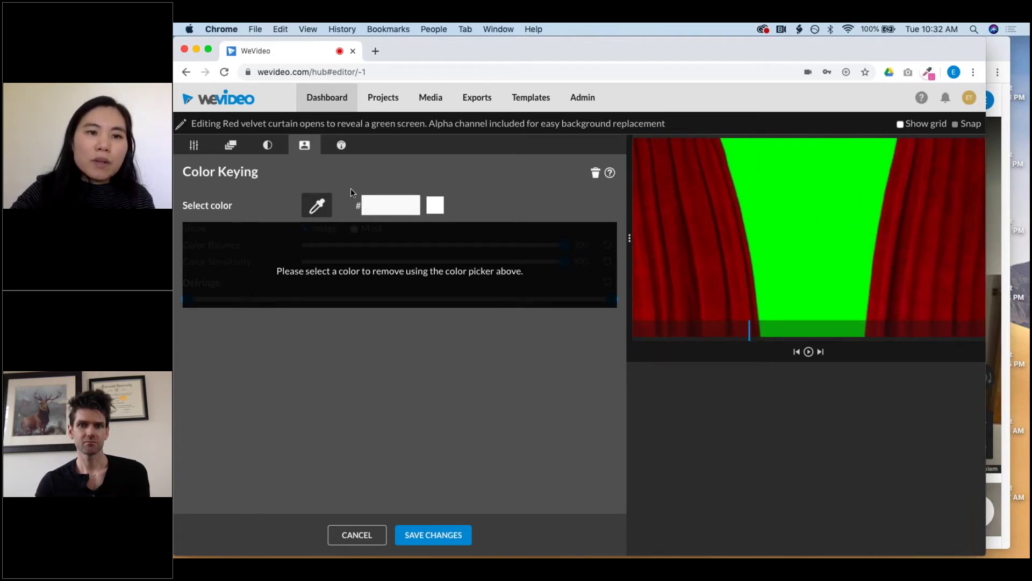
pyautogui.click(810, 210)
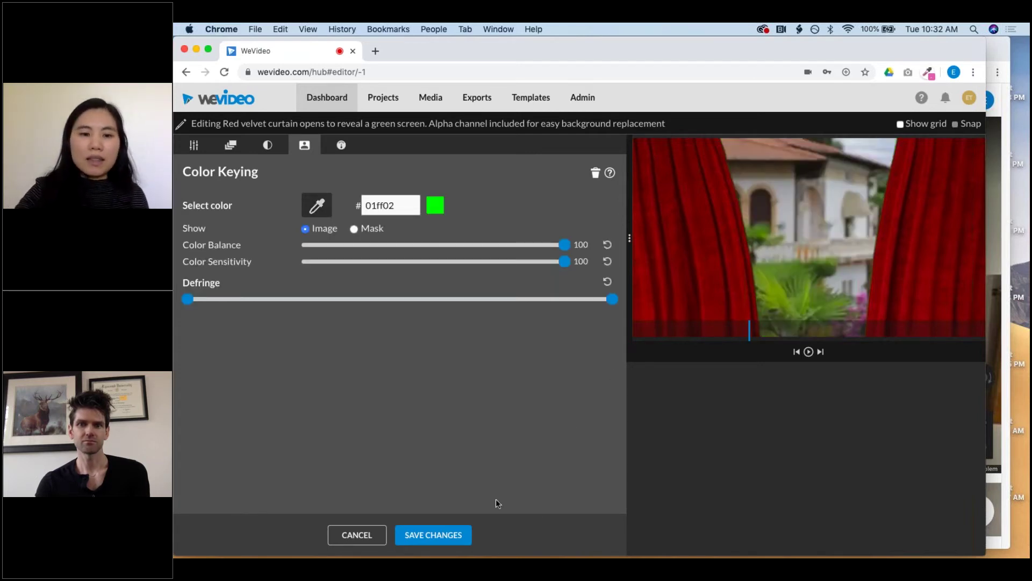
pyautogui.click(433, 535)
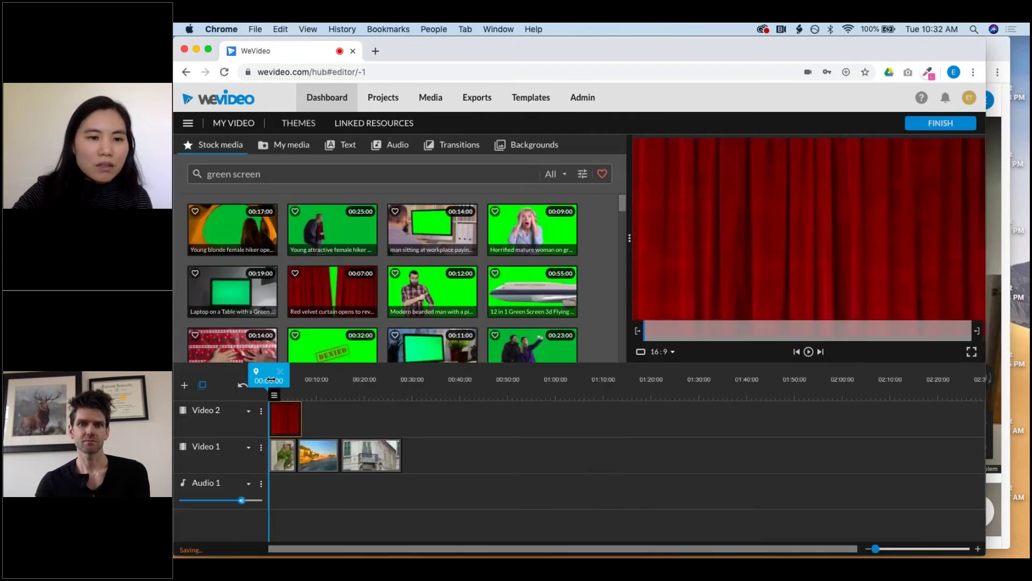
pyautogui.press('space')
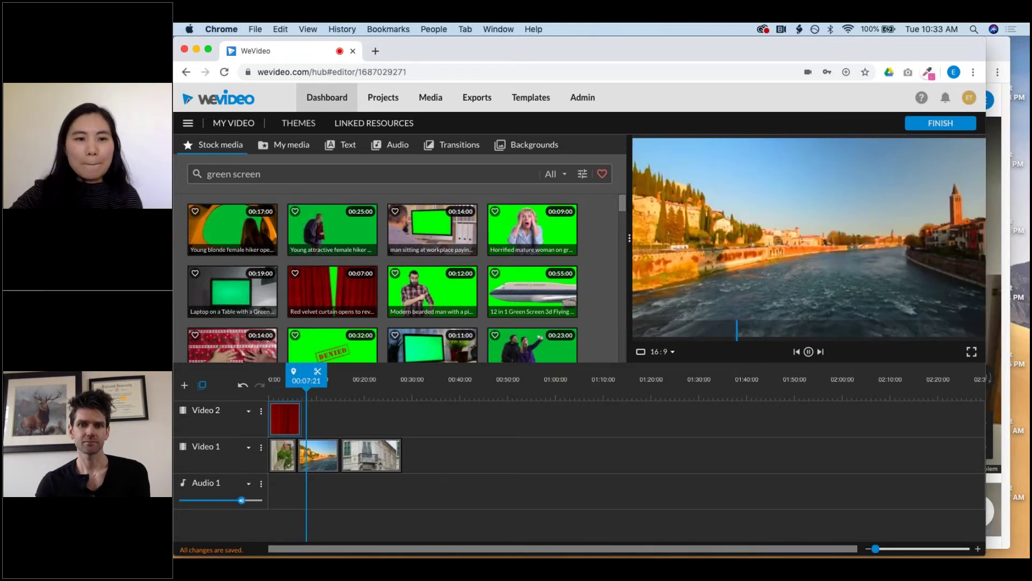
pyautogui.press('space')
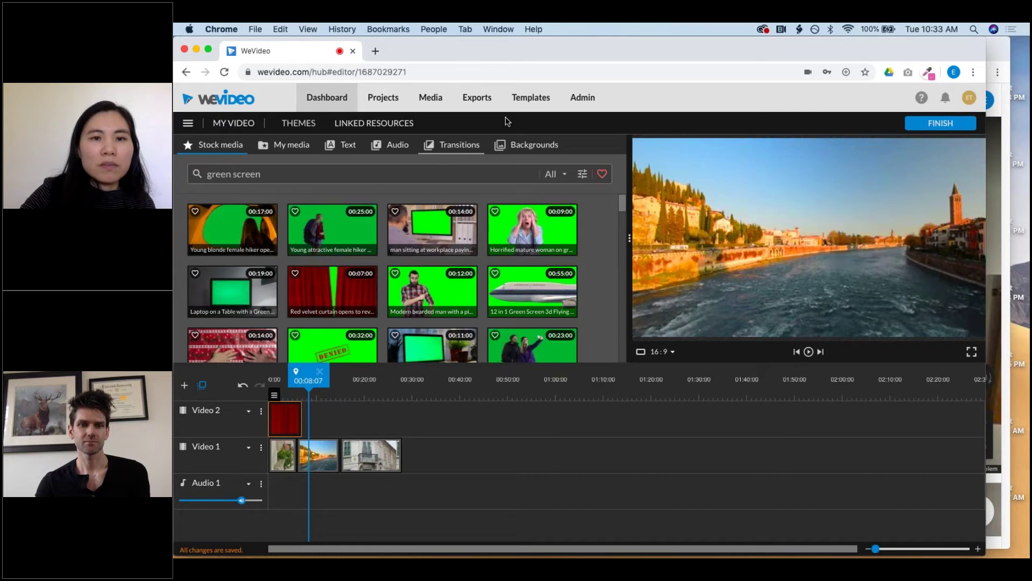
# Step: Add a Cross fade between the first two clips on Video 1 and a transition between the second and third clips
pyautogui.click(454, 153)
pyautogui.click(362, 227)
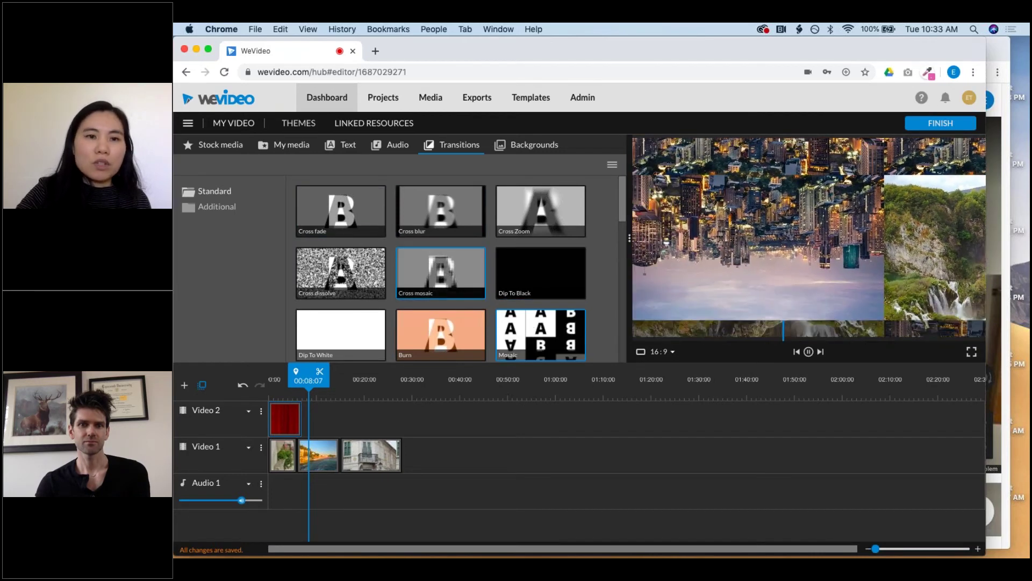
pyautogui.moveTo(352, 206)
pyautogui.moveTo(352, 207)
pyautogui.mouseDown()
pyautogui.moveTo(334, 253)
pyautogui.moveTo(296, 457)
pyautogui.mouseUp()
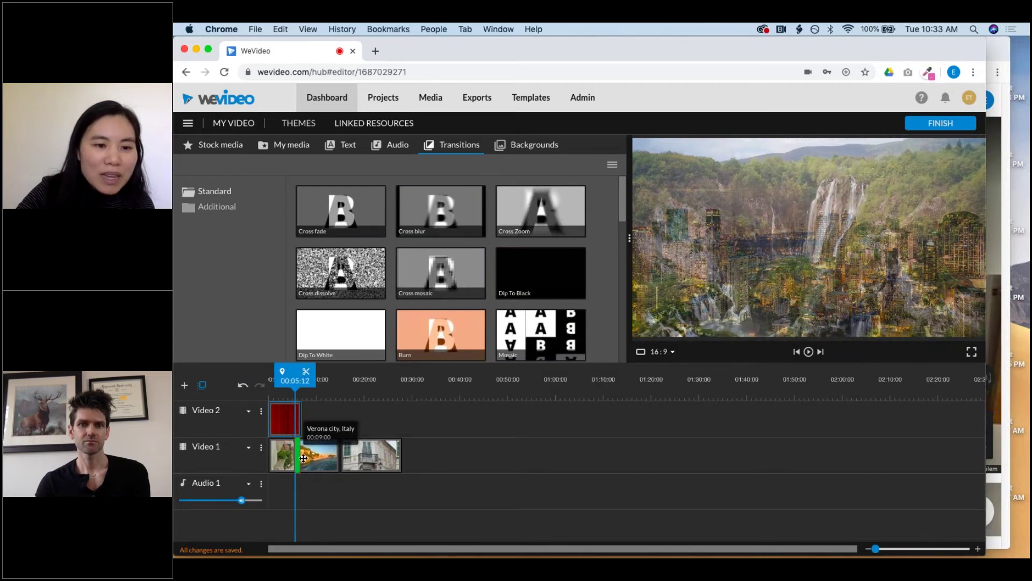
pyautogui.moveTo(352, 356); pyautogui.dragTo(333, 456)
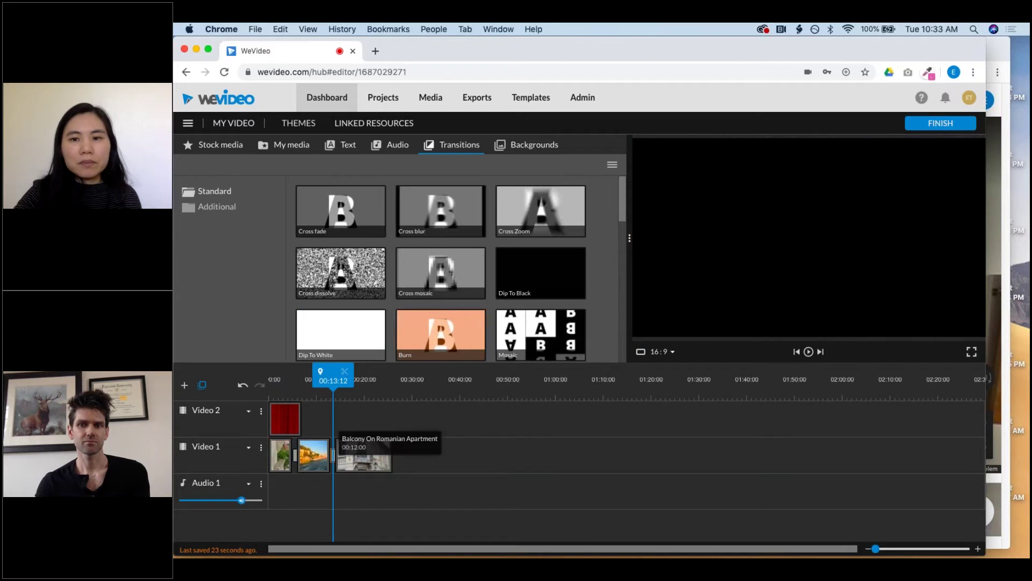
# Step: Record a voiceover of about 9 seconds from 00:14:24 with muted preview while recording, and move it to start at about 00:03:09
pyautogui.moveTo(340, 382); pyautogui.dragTo(341, 382)
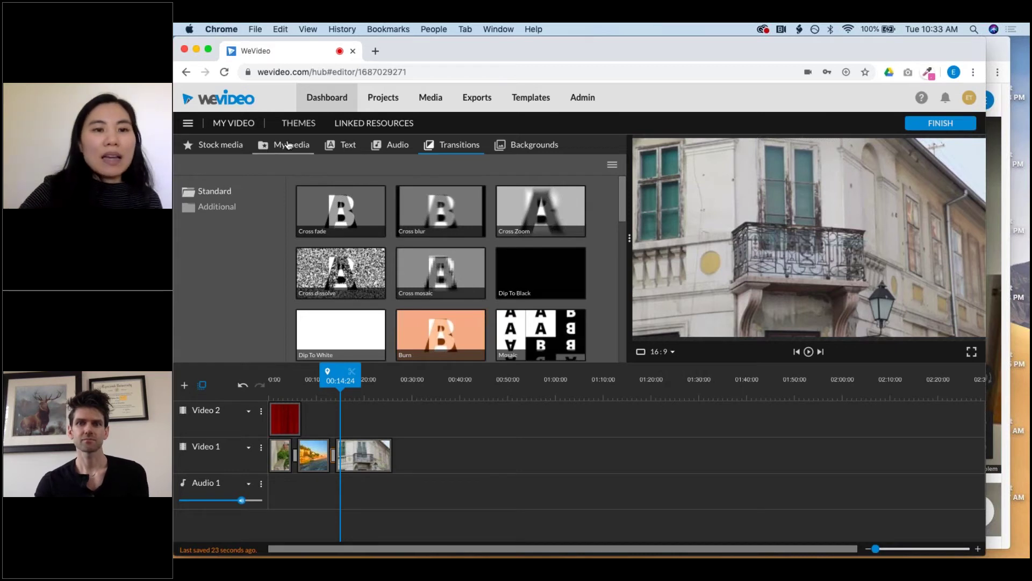
pyautogui.click(289, 145)
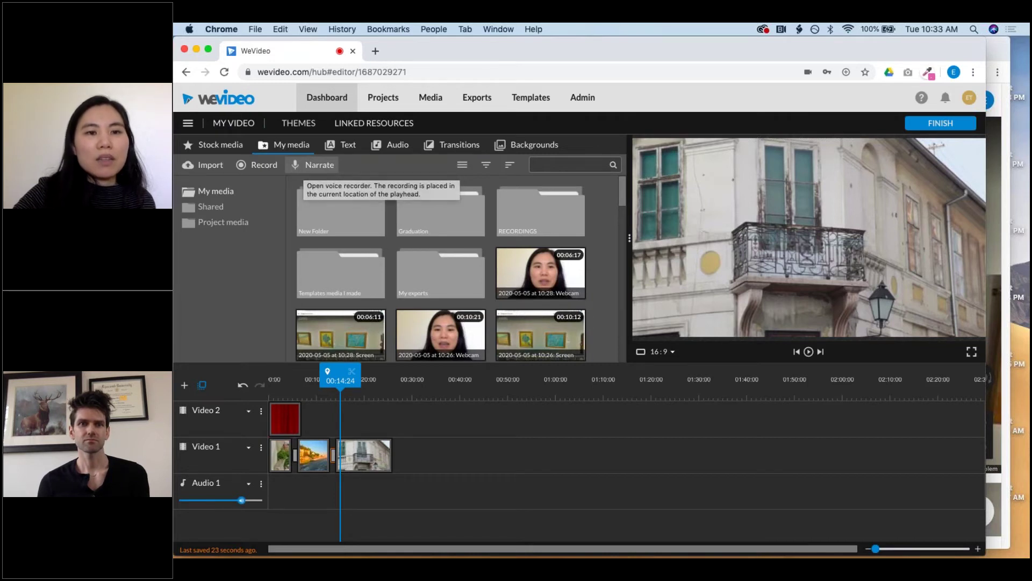
pyautogui.click(315, 165)
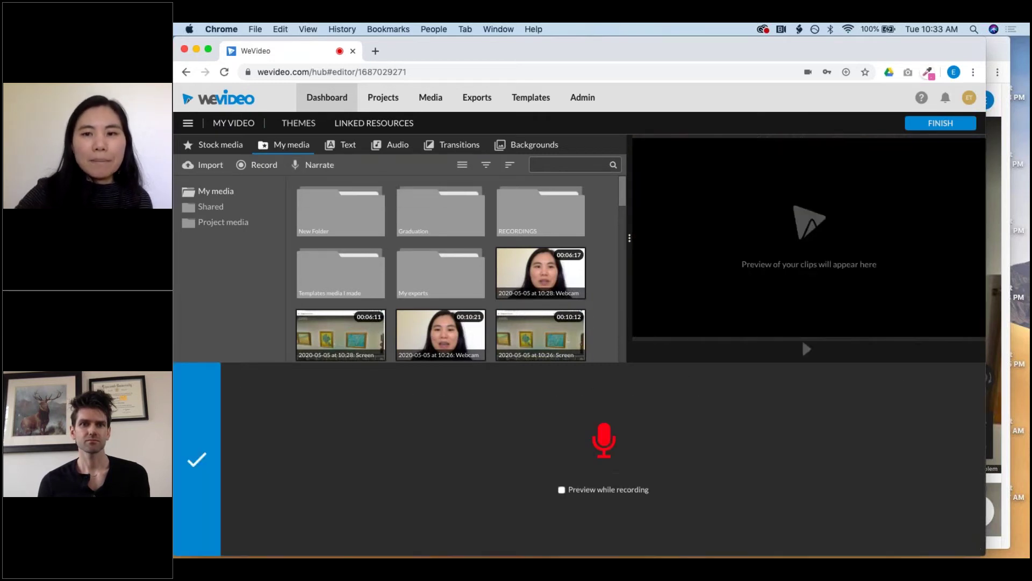
pyautogui.click(562, 490)
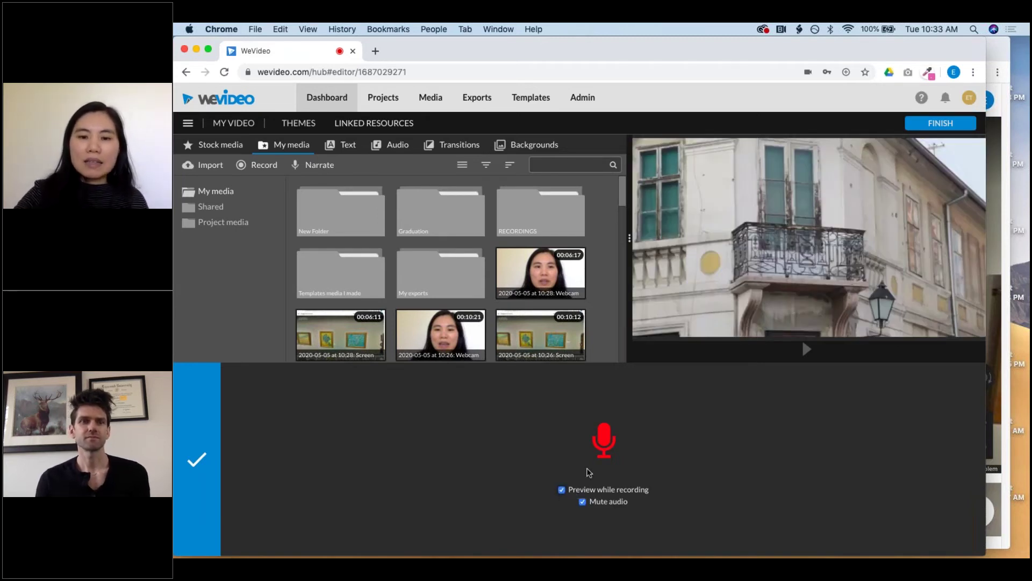
pyautogui.click(600, 442)
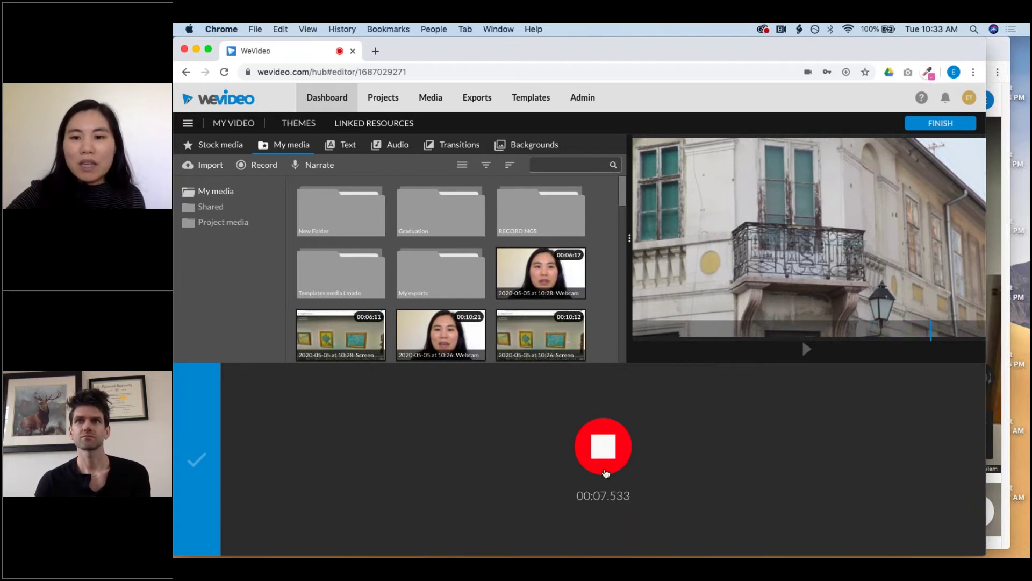
pyautogui.click(602, 454)
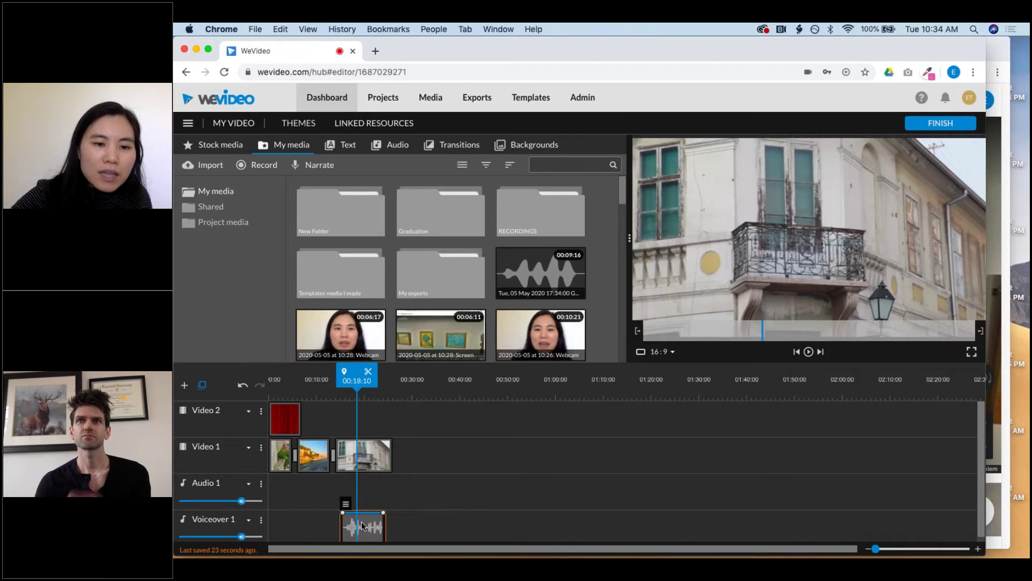
pyautogui.moveTo(356, 524); pyautogui.dragTo(302, 517)
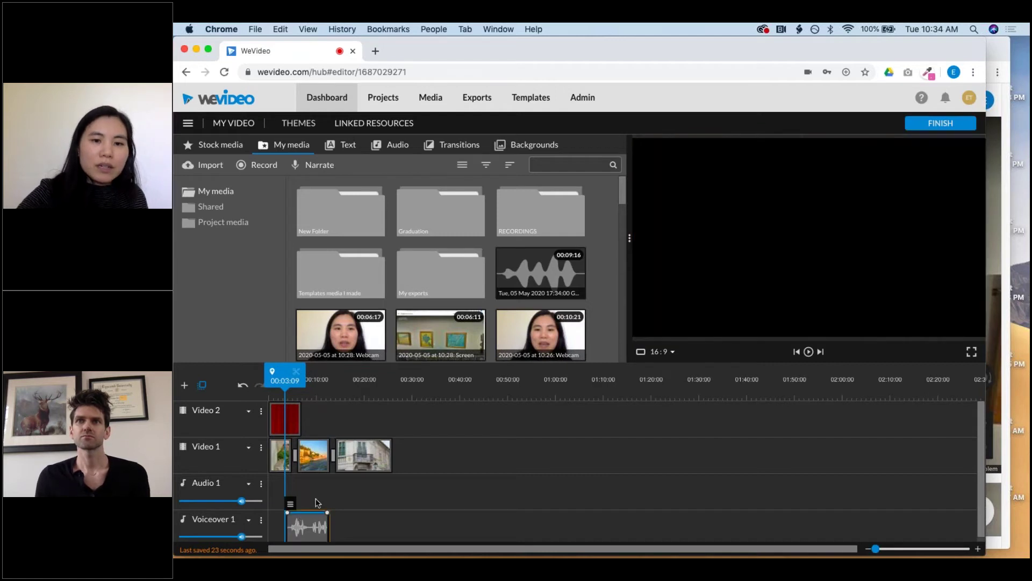
pyautogui.moveTo(285, 382); pyautogui.dragTo(291, 382)
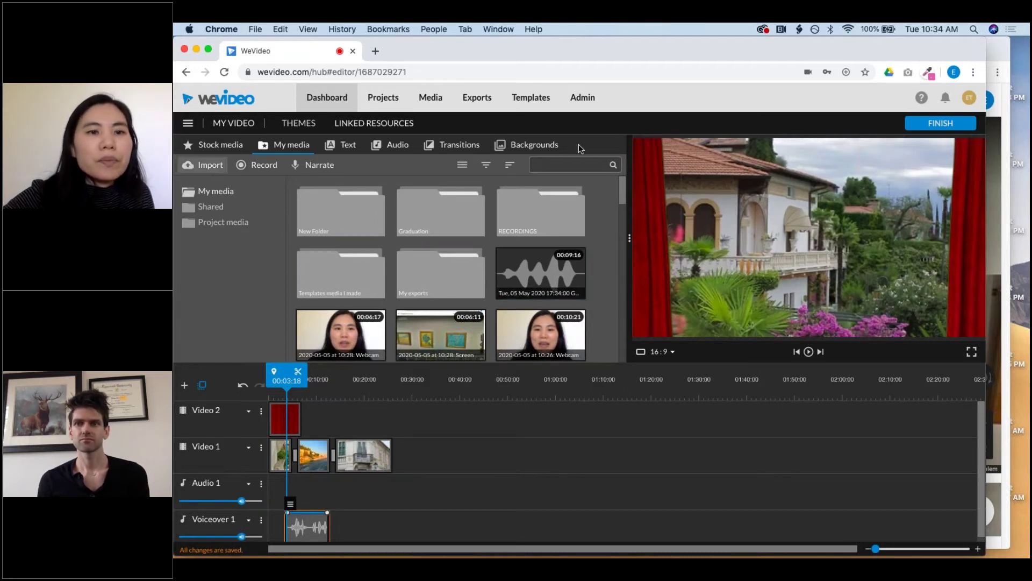
# Step: Finish the edit and set the export title to Romeo and Juliet
pyautogui.click(938, 126)
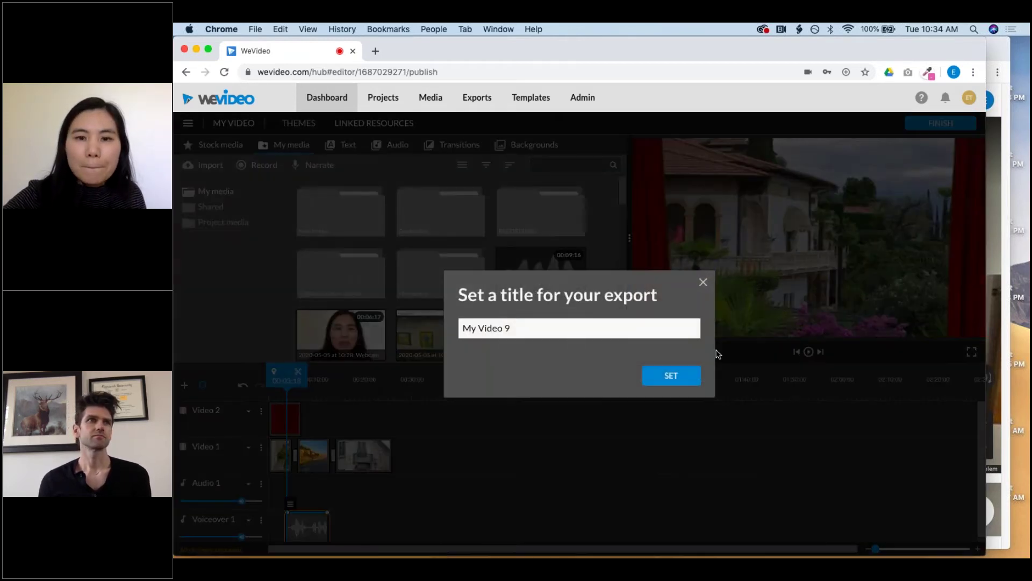
pyautogui.click(611, 328)
pyautogui.press('super+a')
pyautogui.write('Romeo and Juliet')
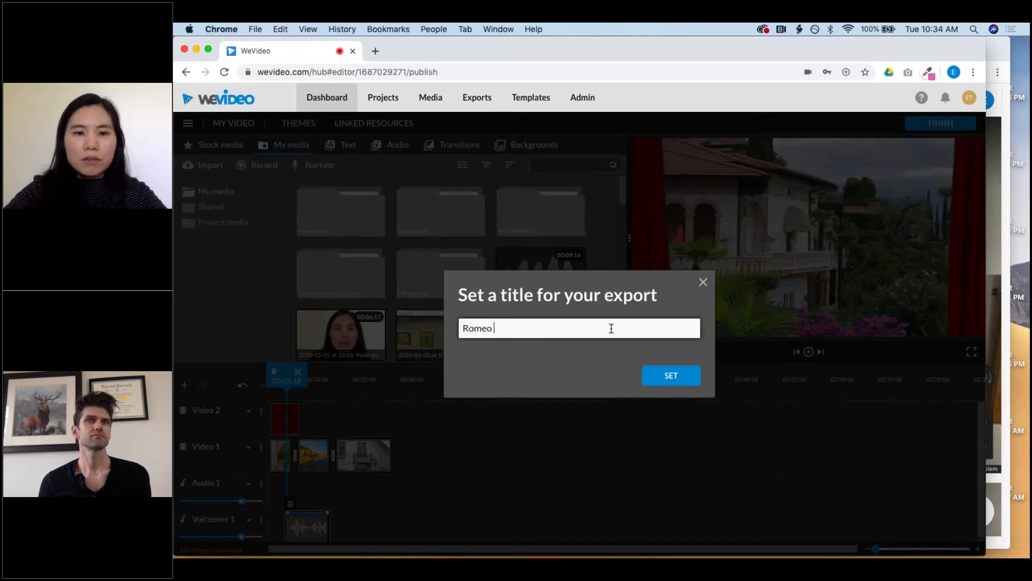
pyautogui.click(691, 381)
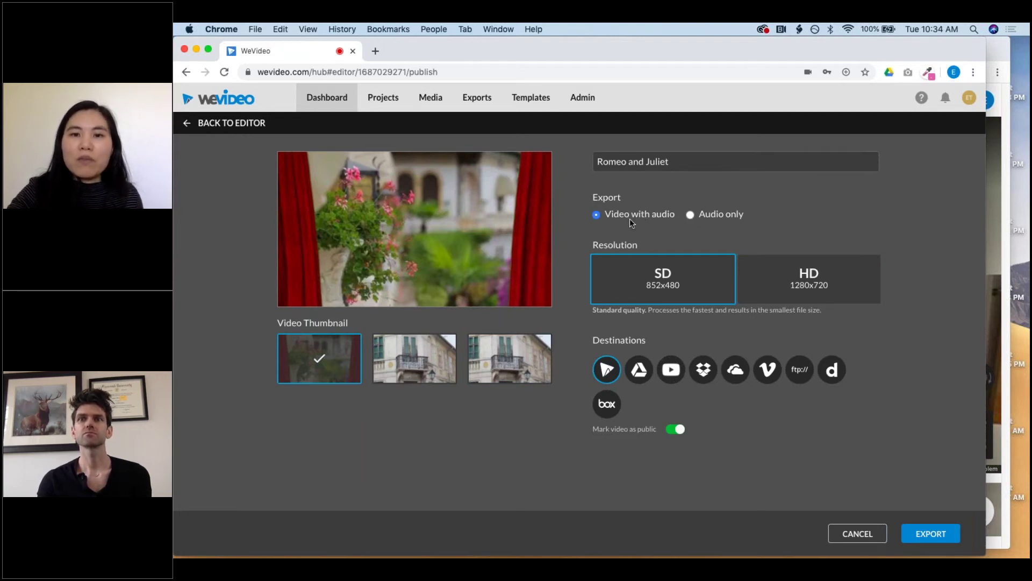
# Step: Export the project as video with audio in SD 852x480 and open the list of exports
pyautogui.click(691, 215)
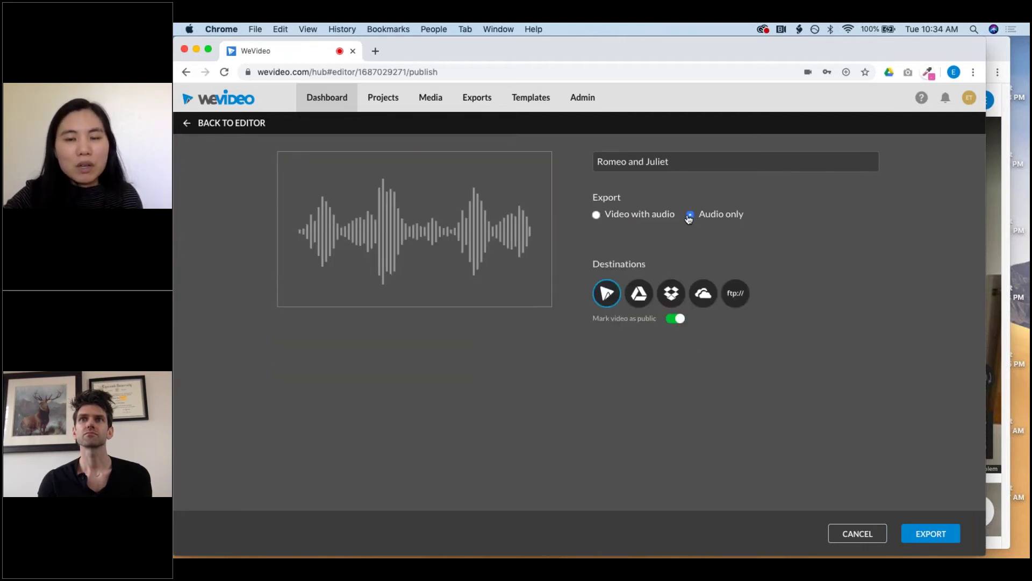
pyautogui.click(597, 215)
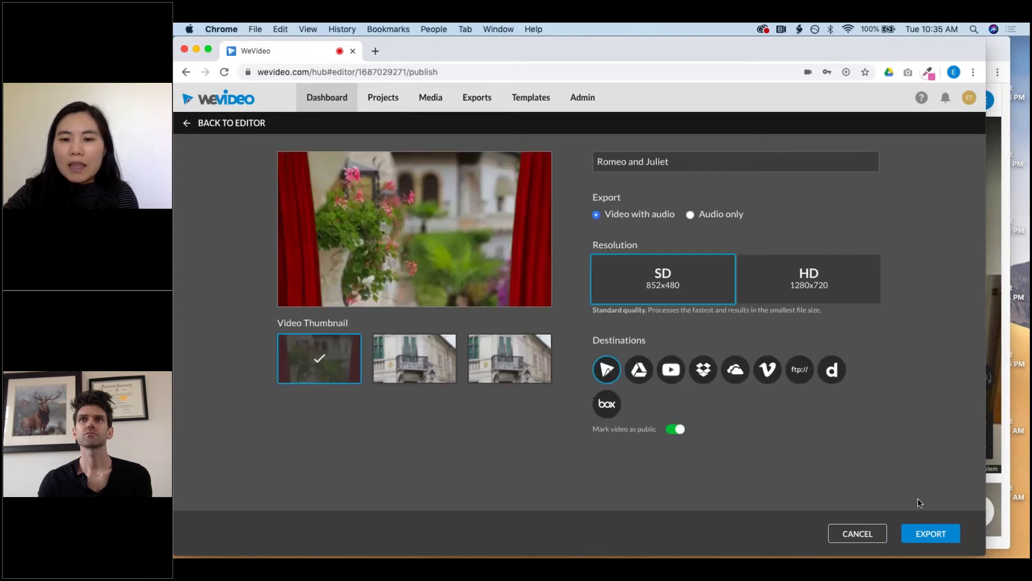
pyautogui.click(941, 537)
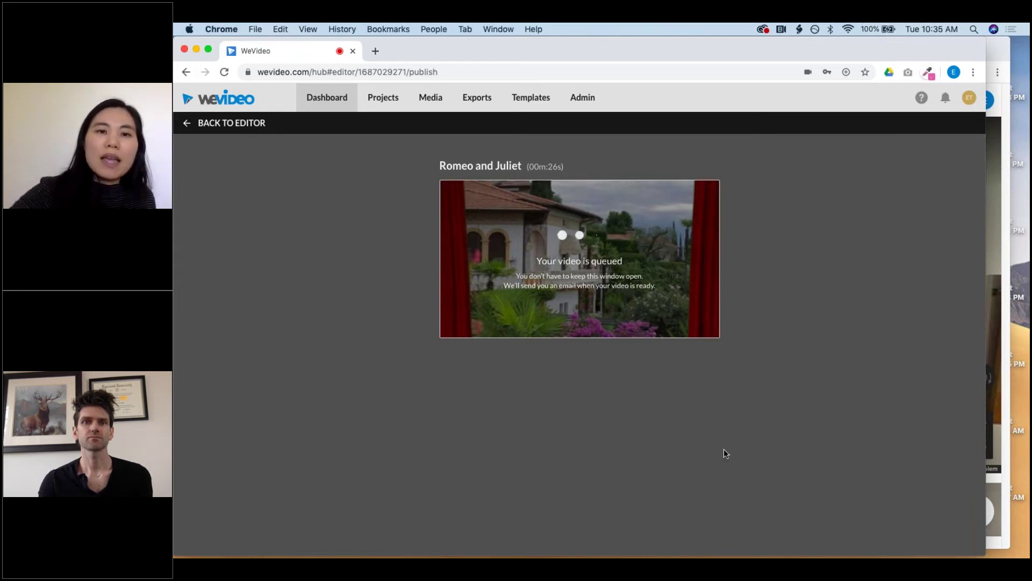
pyautogui.click(475, 104)
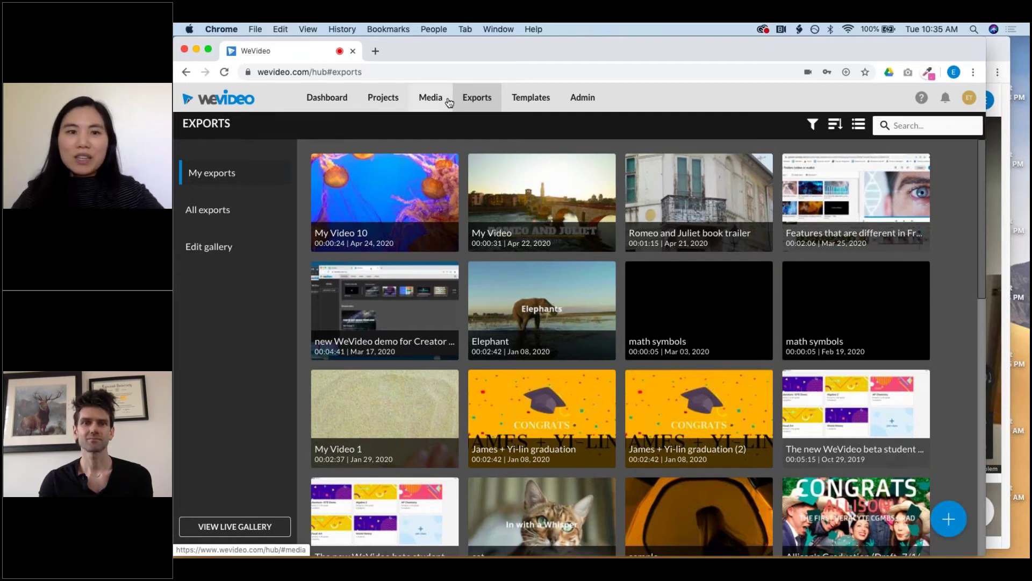
# Step: Reopen the Romeo and Juliet edit, place the playhead at 00:12:08, and choose the river view as its thumbnail in the export settings
pyautogui.click(327, 99)
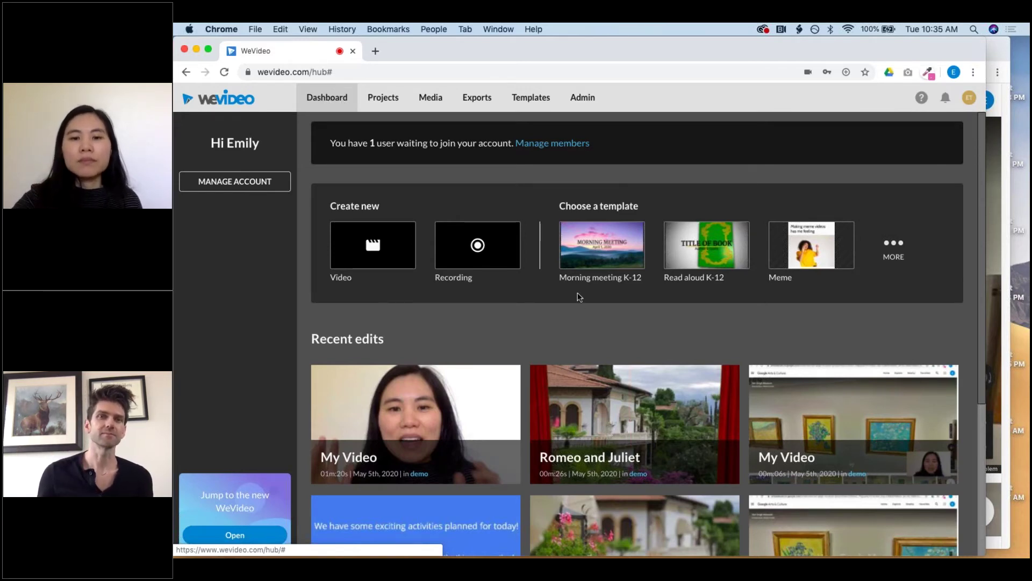
pyautogui.moveTo(634, 394)
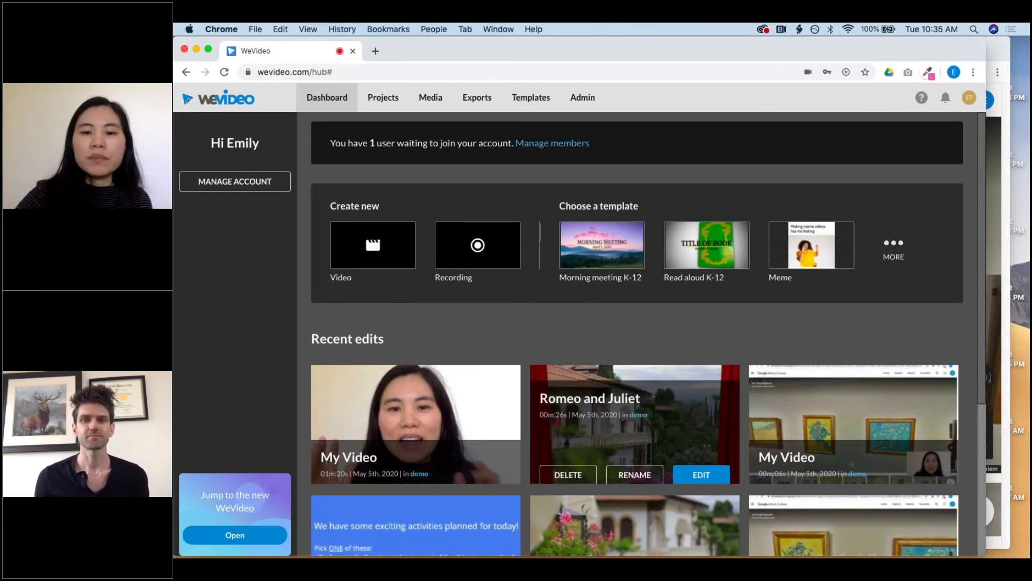
pyautogui.click(708, 463)
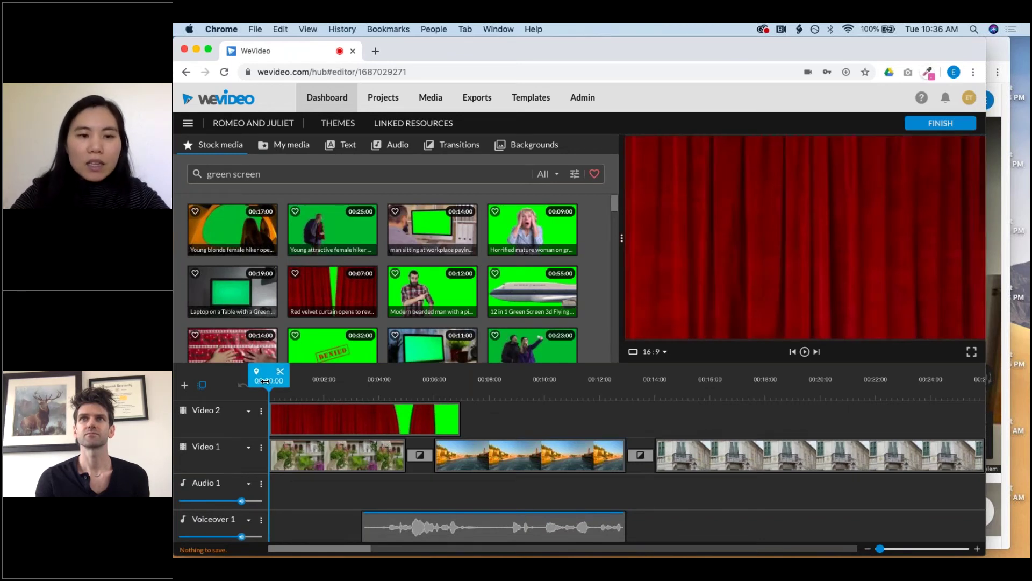
pyautogui.moveTo(264, 381); pyautogui.dragTo(606, 390)
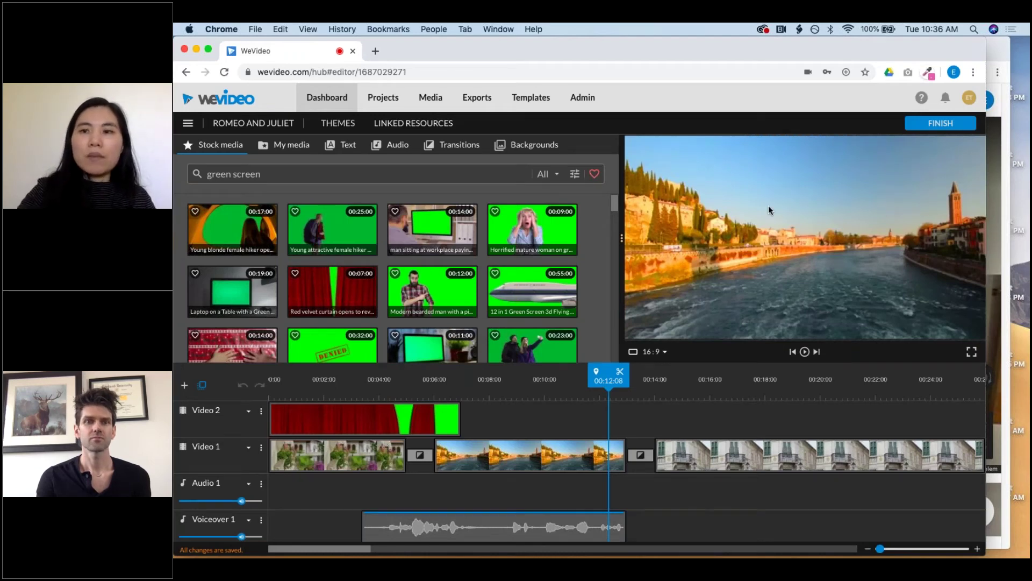
pyautogui.click(942, 125)
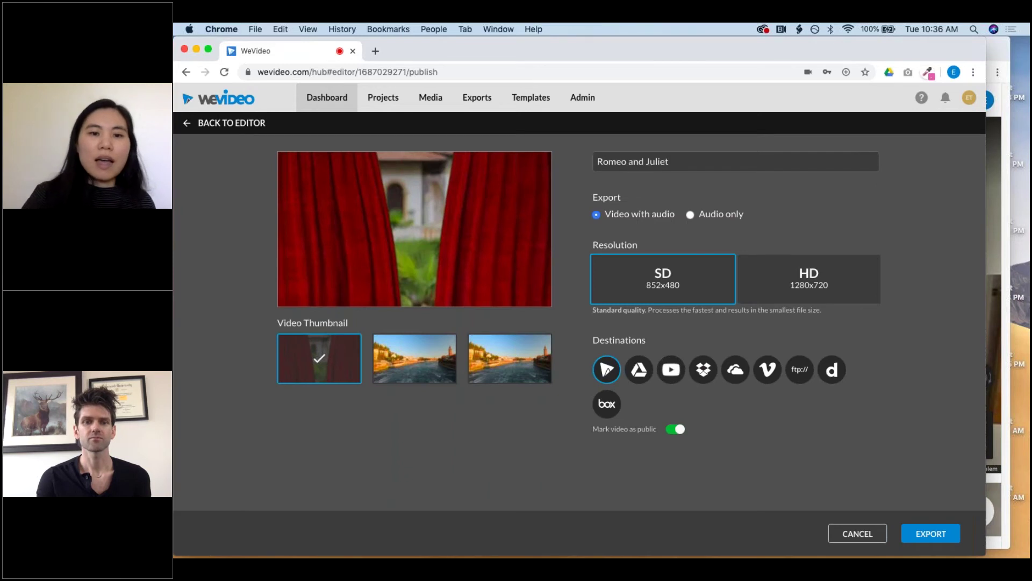
pyautogui.click(433, 360)
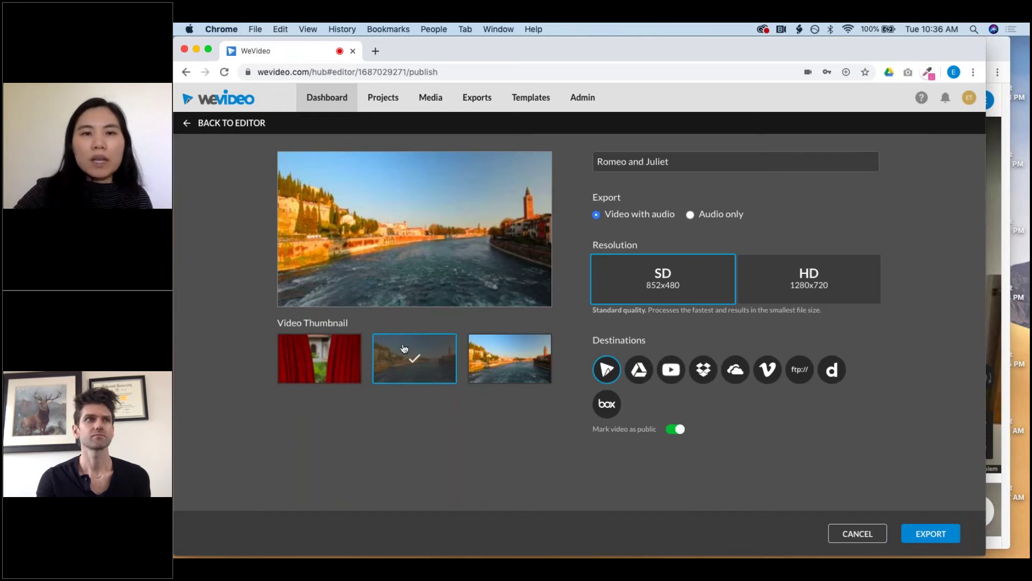
# Step: Open the exported My Video from Apr 22, 2020 and change its thumbnail to the building balcony frame
pyautogui.click(477, 97)
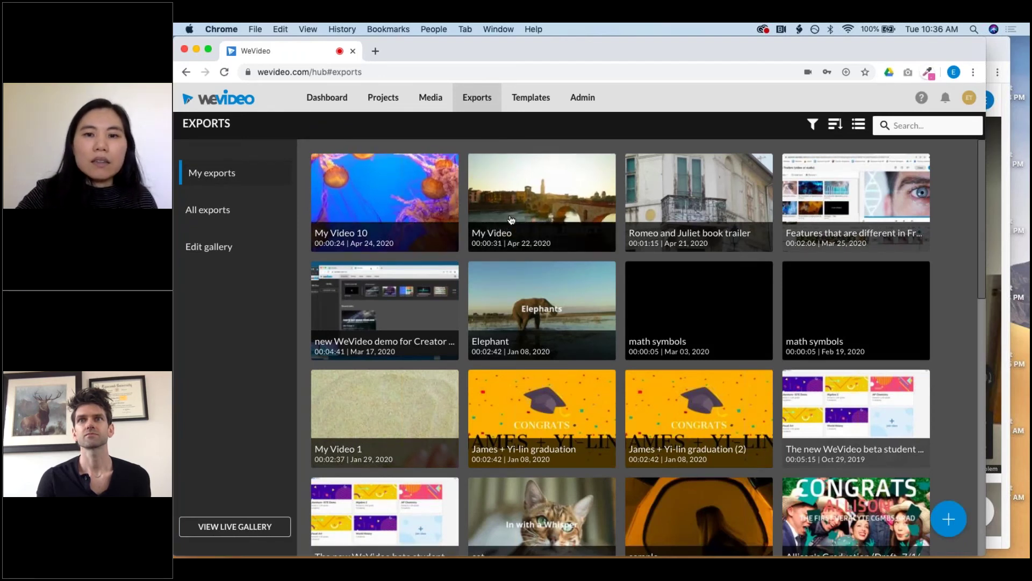
pyautogui.click(545, 217)
pyautogui.click(546, 218)
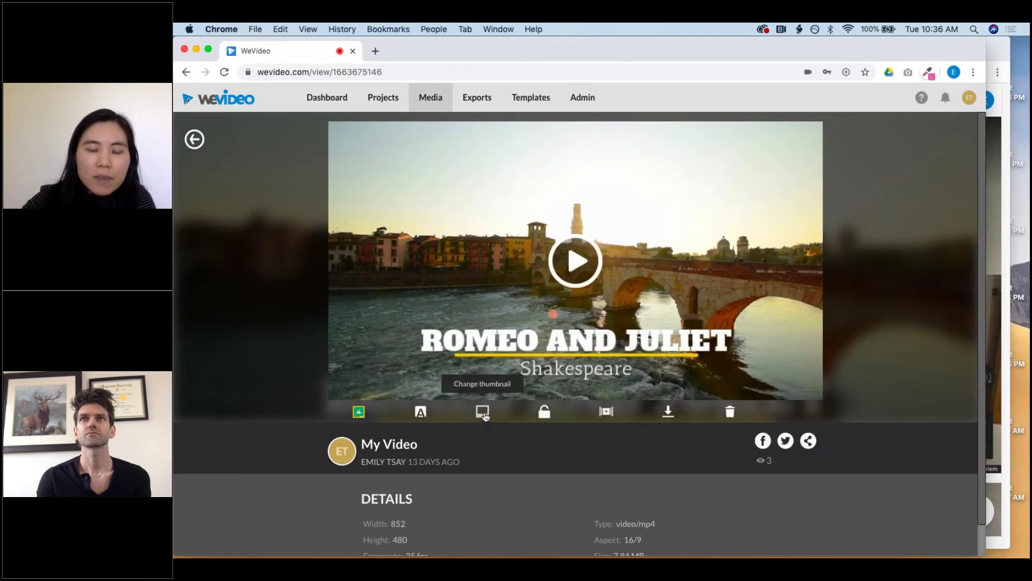
pyautogui.click(483, 415)
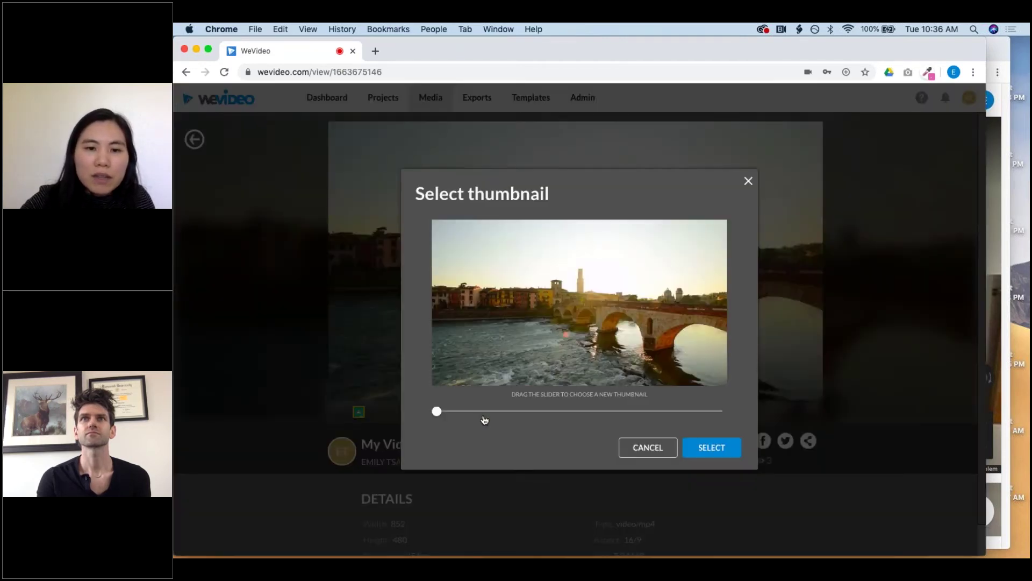
pyautogui.moveTo(437, 411); pyautogui.dragTo(677, 413)
pyautogui.click(709, 450)
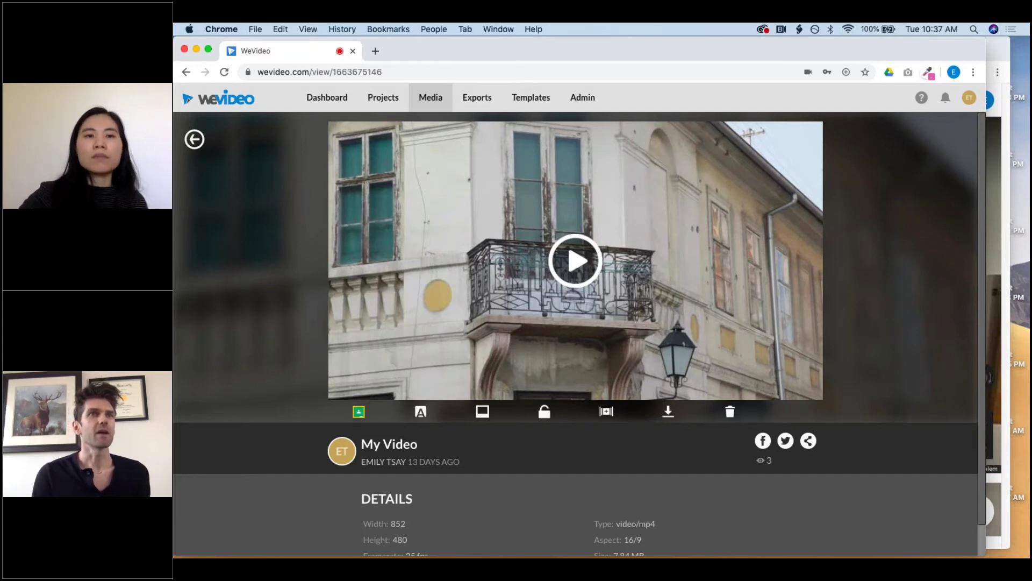
# Step: Create a new video edit in the demo project and switch it to Storyboard mode
pyautogui.click(318, 107)
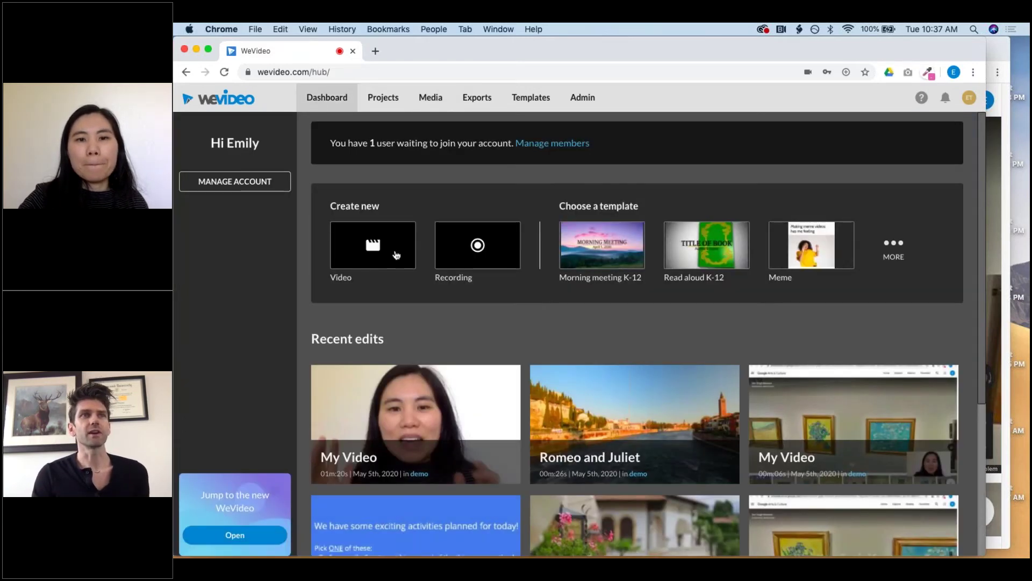
pyautogui.click(396, 255)
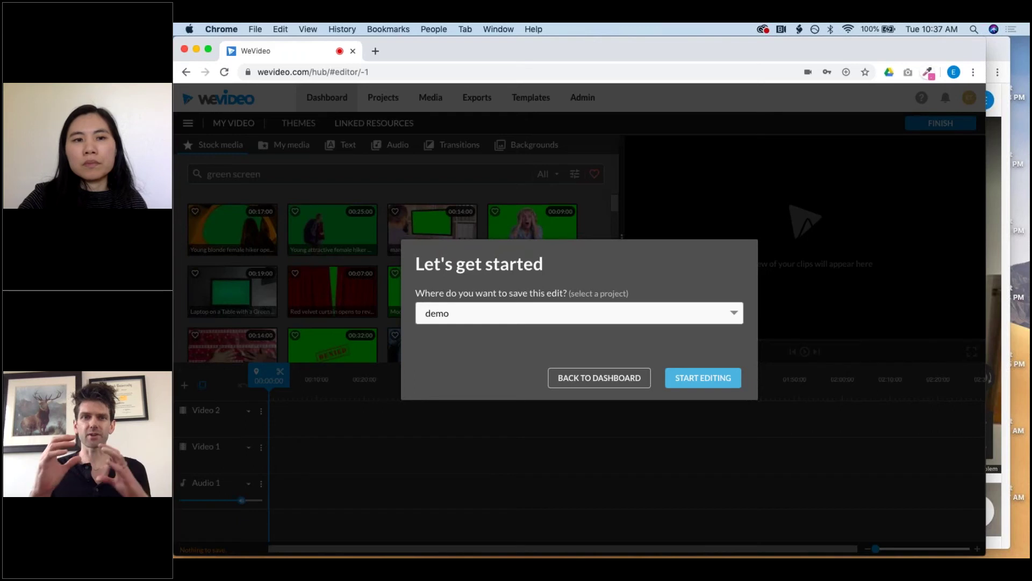
pyautogui.press('Return')
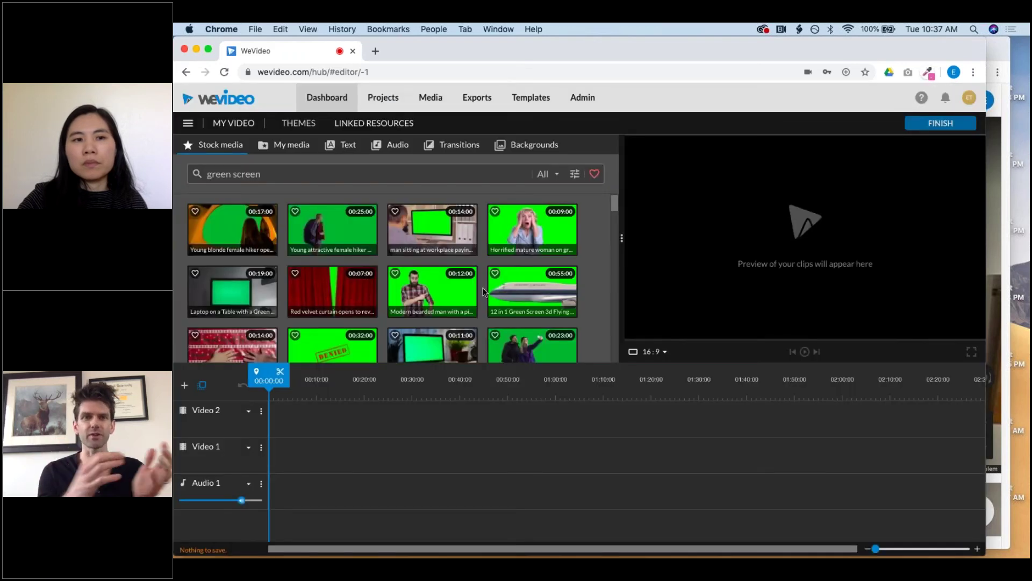
pyautogui.click(187, 127)
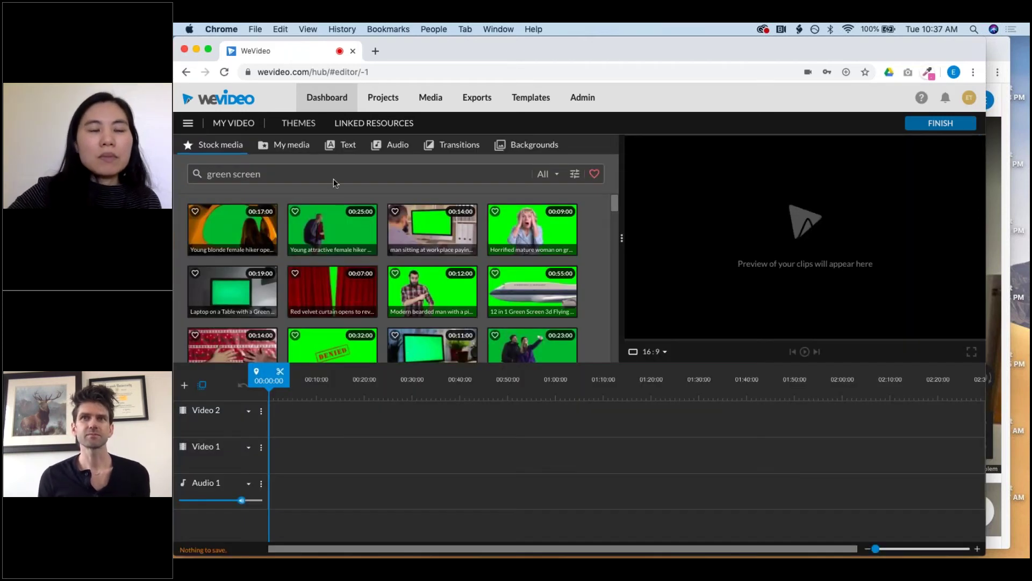
pyautogui.click(188, 126)
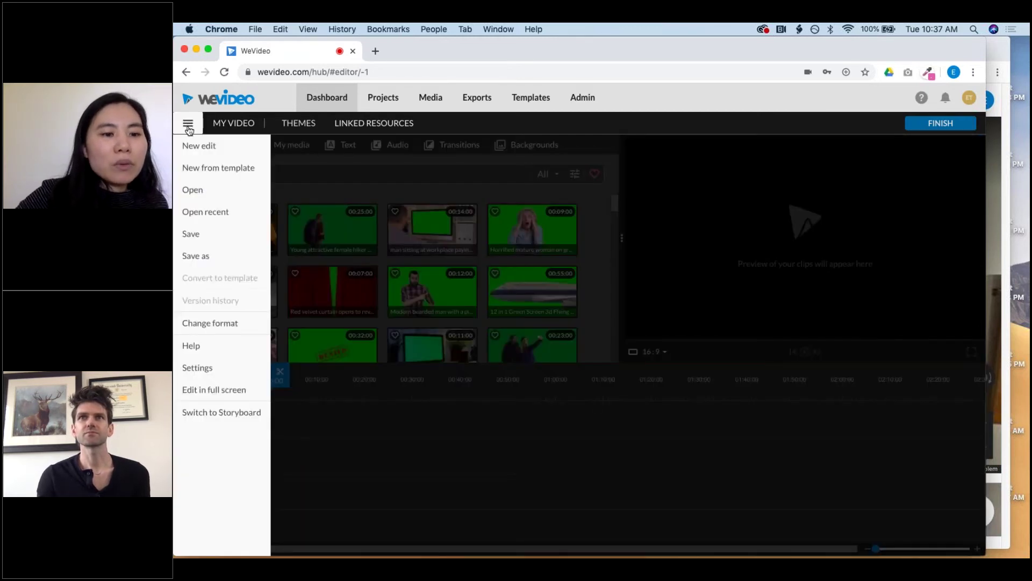
pyautogui.click(221, 413)
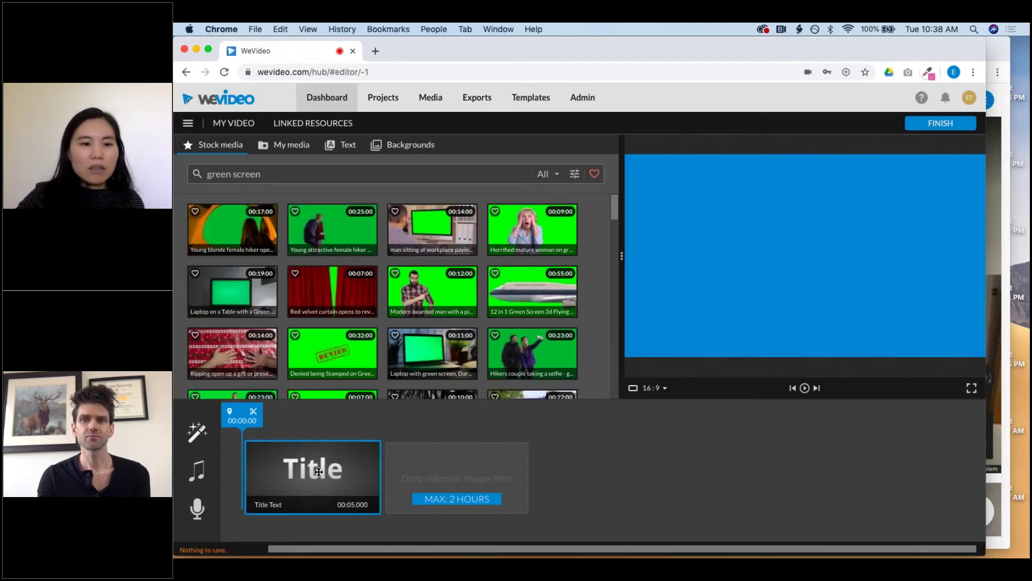
# Step: Change the storyboard title clip's text to Romeo and Juliet and save the changes
pyautogui.moveTo(320, 472)
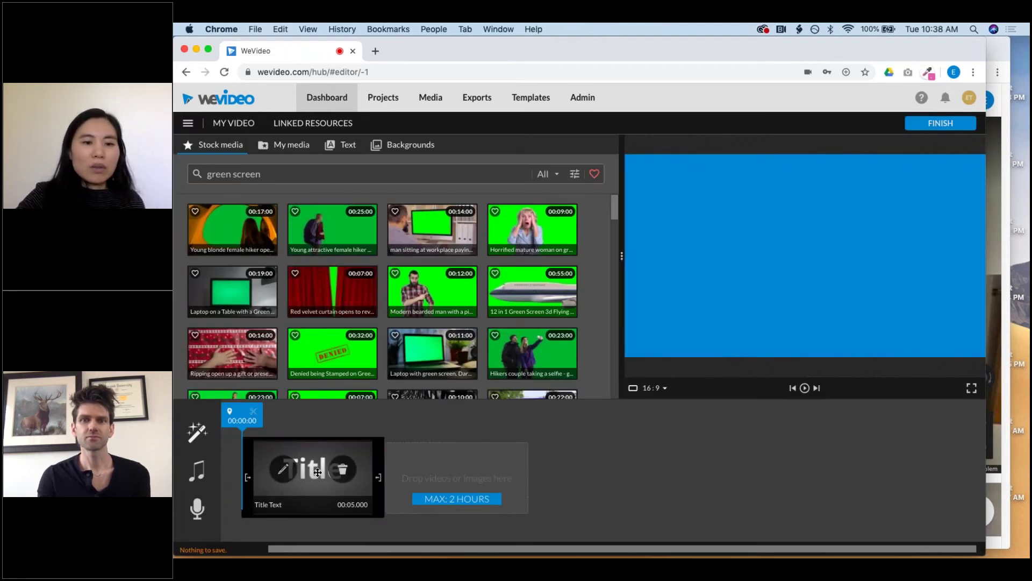
pyautogui.click(285, 470)
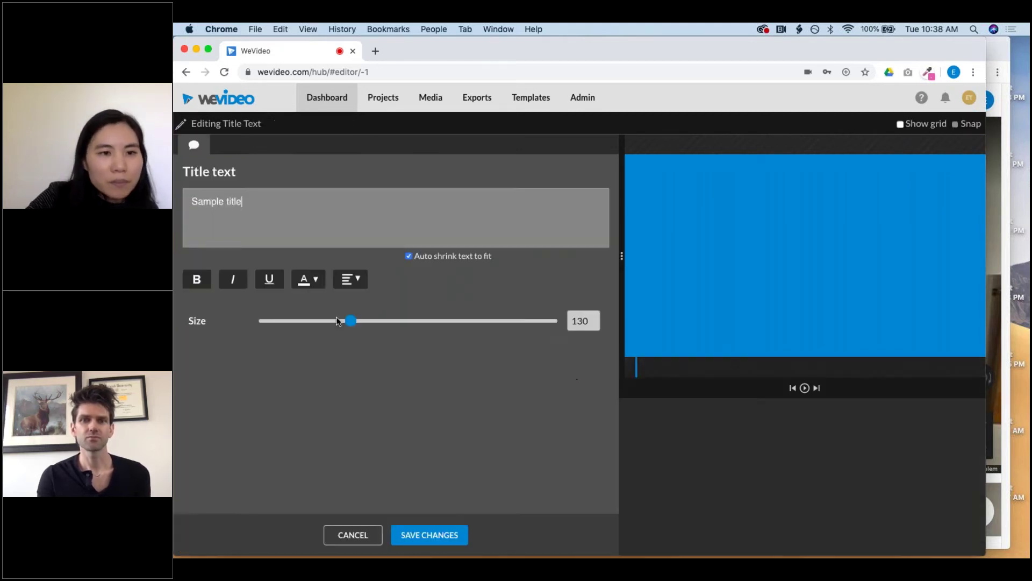
pyautogui.write('Romeo')
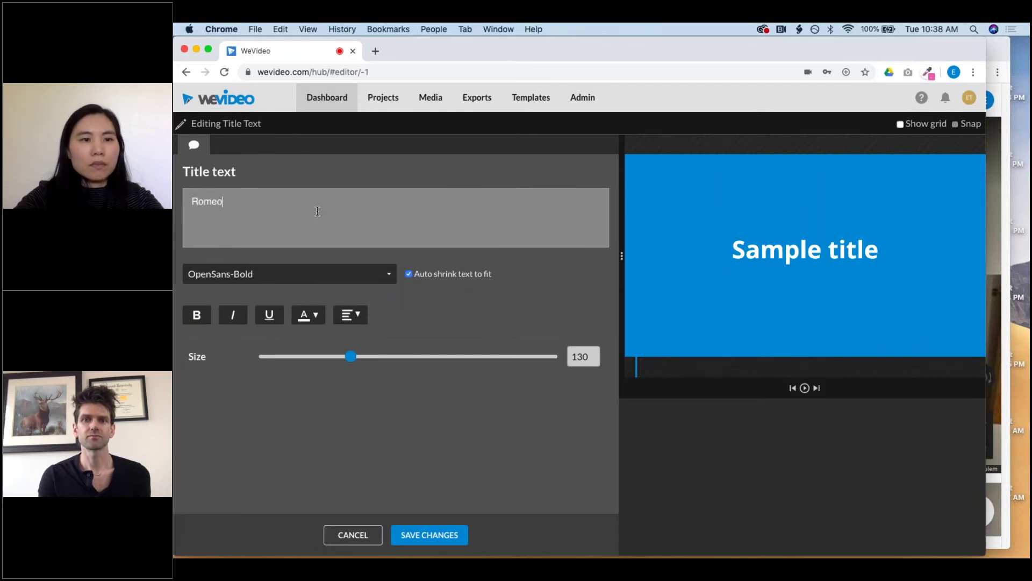
pyautogui.write(' and JUliet')
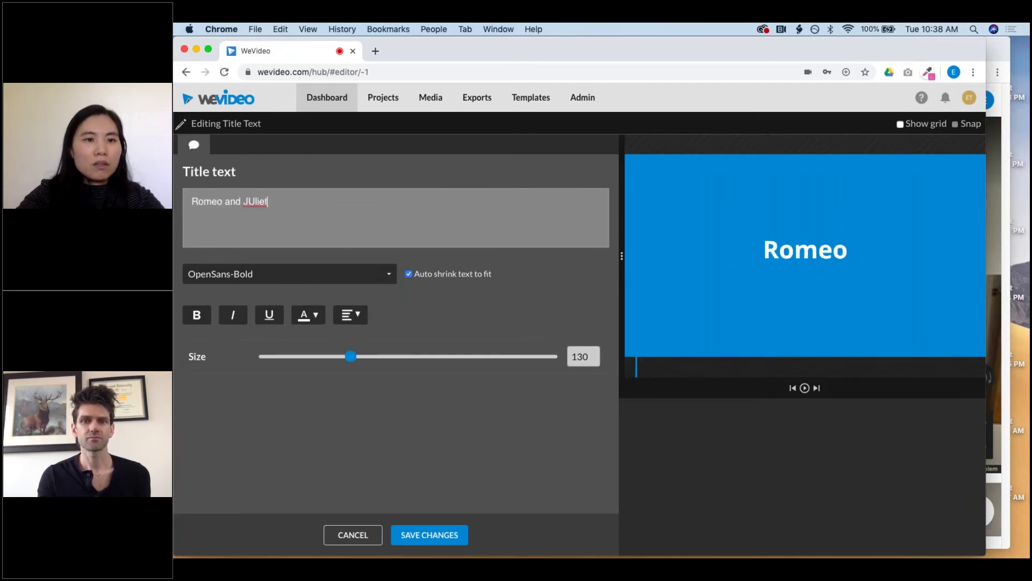
pyautogui.press('BackSpace')
pyautogui.press('BackSpace')
pyautogui.press('BackSpace')
pyautogui.press('BackSpace')
pyautogui.press('BackSpace')
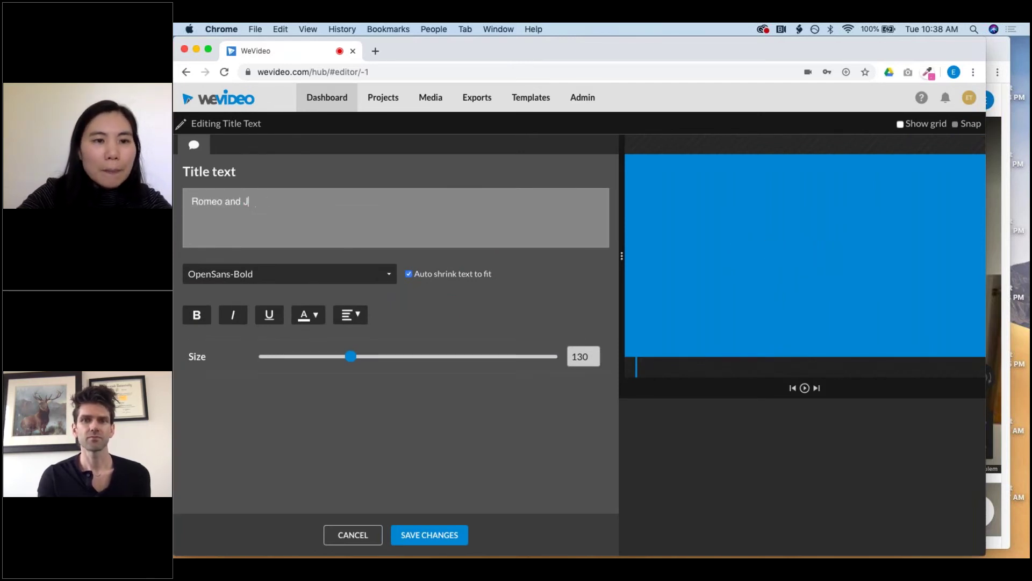
pyautogui.write('uliet')
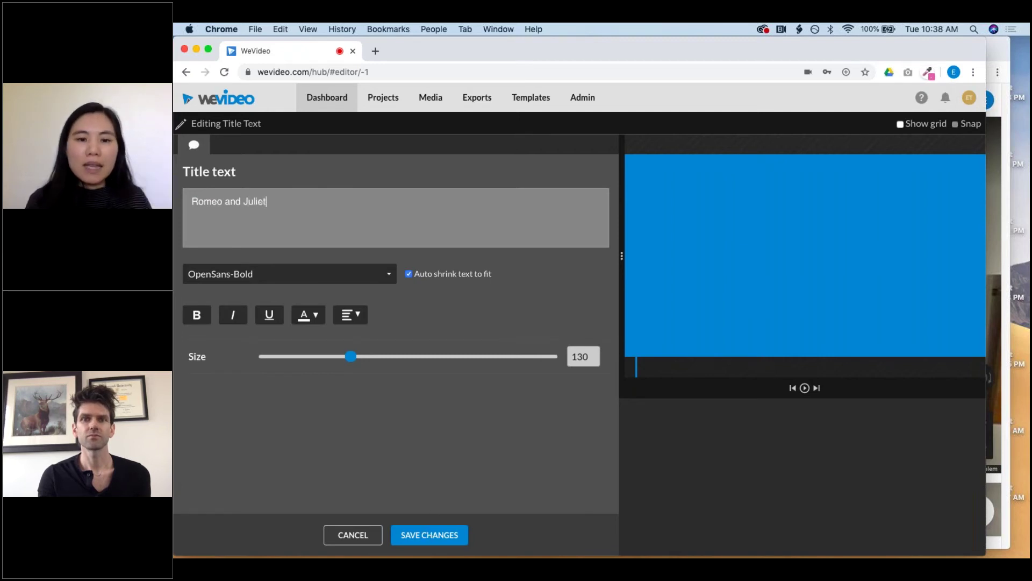
pyautogui.click(427, 533)
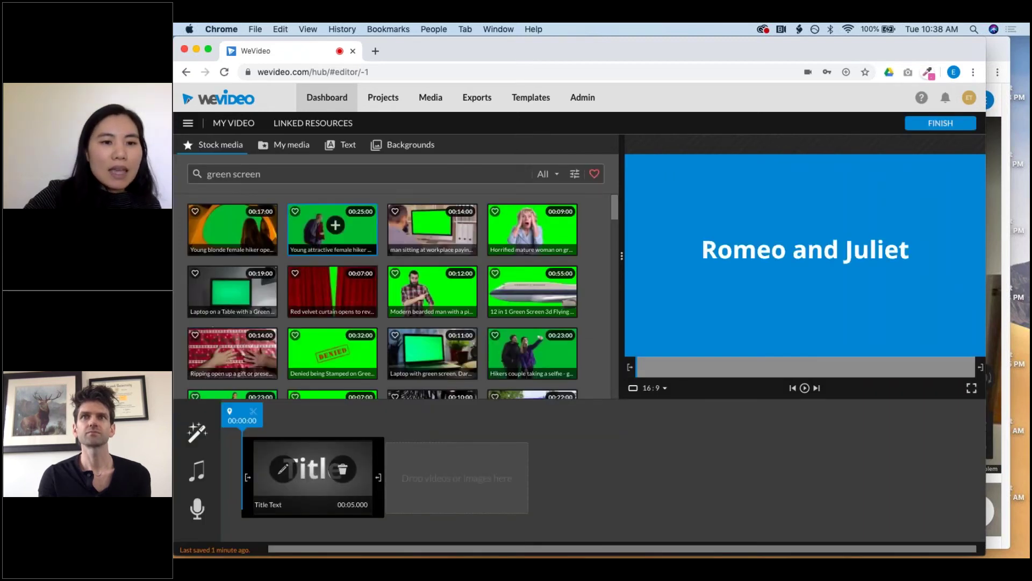
# Step: Search stock media for verona and add the Hotel Ville Montefiori, Verona city and Bridge Ponte Nuovo clips after the title
pyautogui.tripleClick(306, 178)
pyautogui.write('verona')
pyautogui.press('Return')
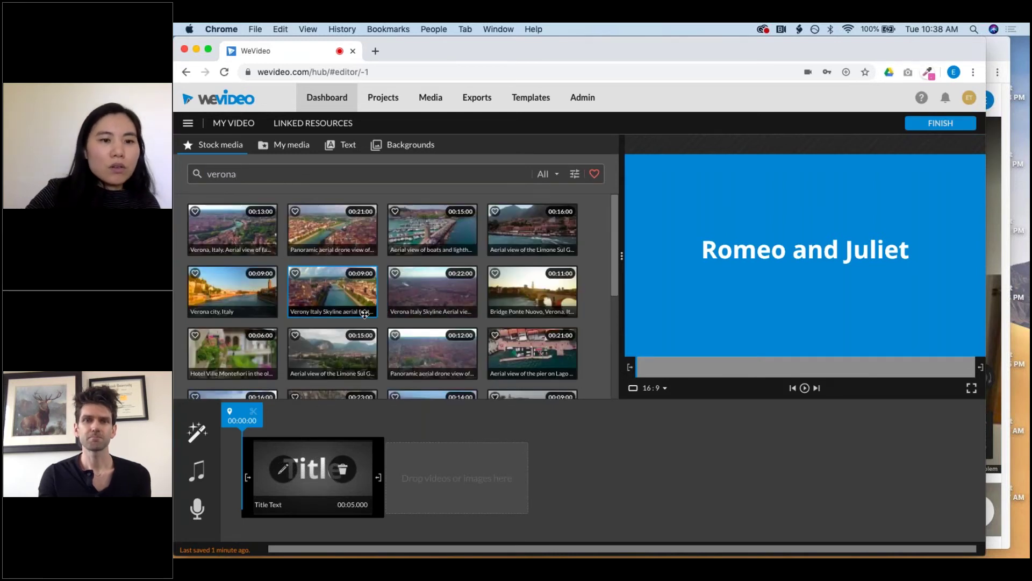
pyautogui.moveTo(250, 343); pyautogui.dragTo(448, 482)
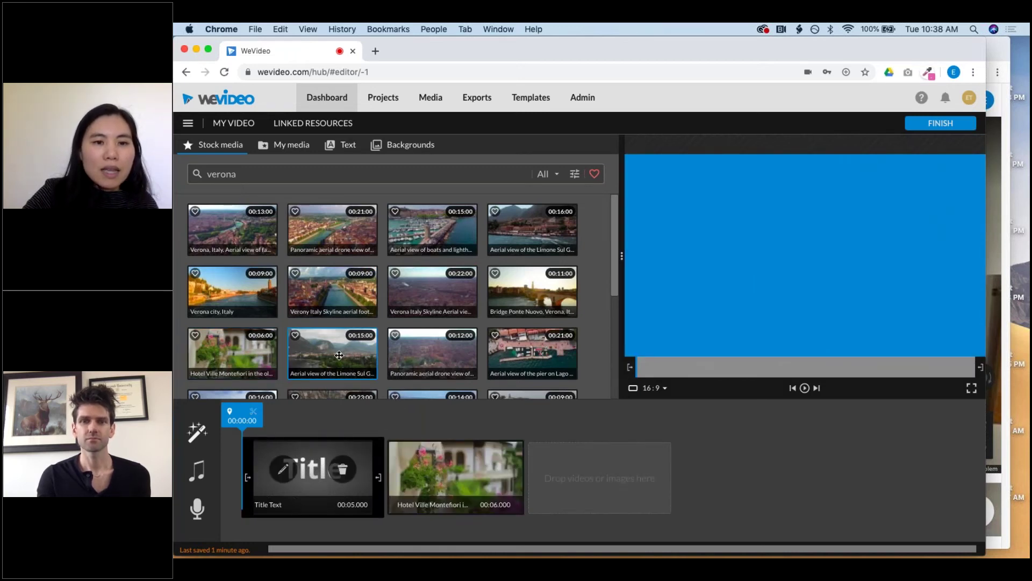
pyautogui.scroll(-1, 339, 355)
pyautogui.moveTo(243, 281); pyautogui.dragTo(587, 487)
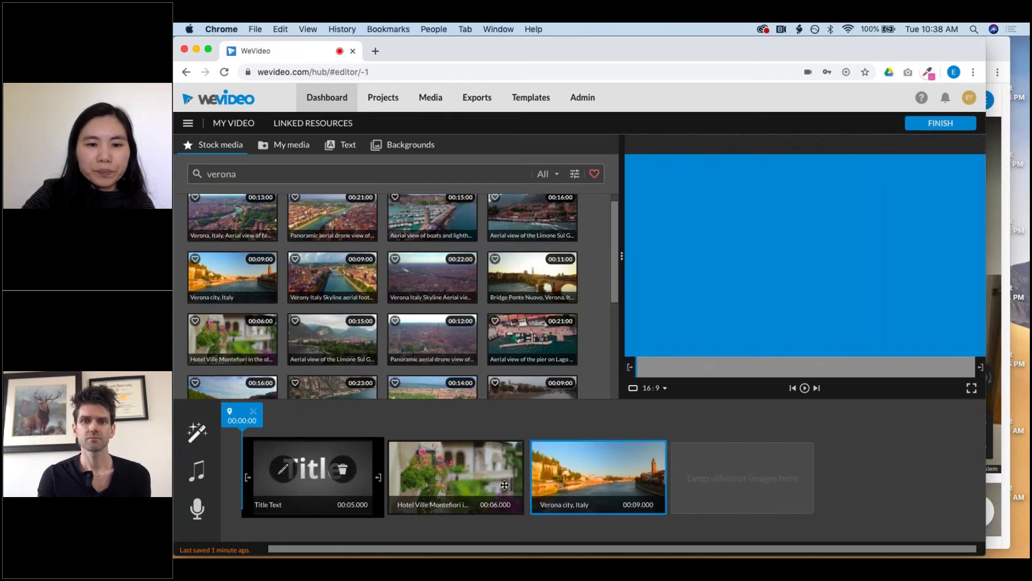
pyautogui.moveTo(532, 277); pyautogui.dragTo(744, 478)
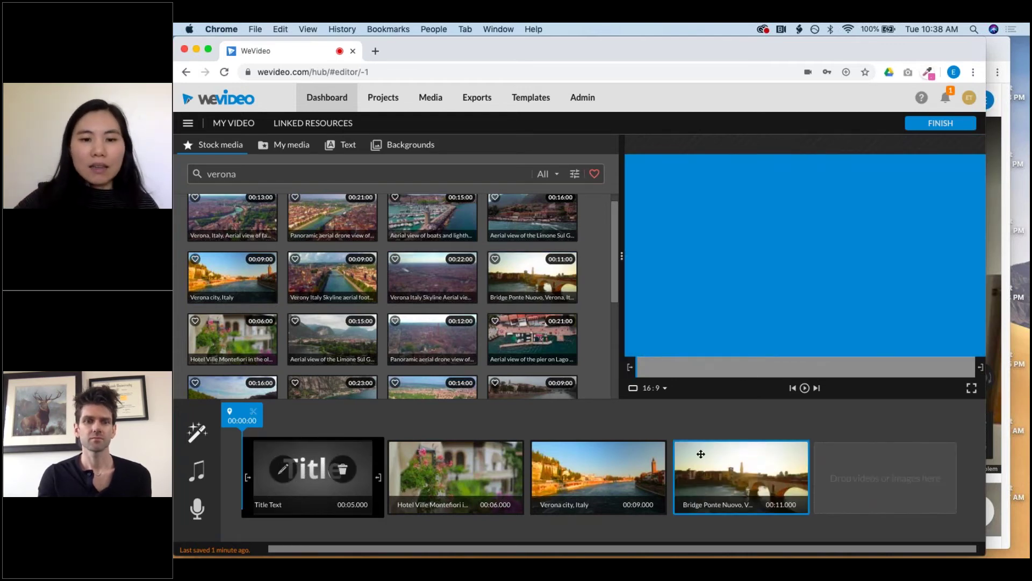
# Step: Examine the effects and the caption editing options for the Hotel Ville Montefiori clip without applying anything
pyautogui.click(449, 473)
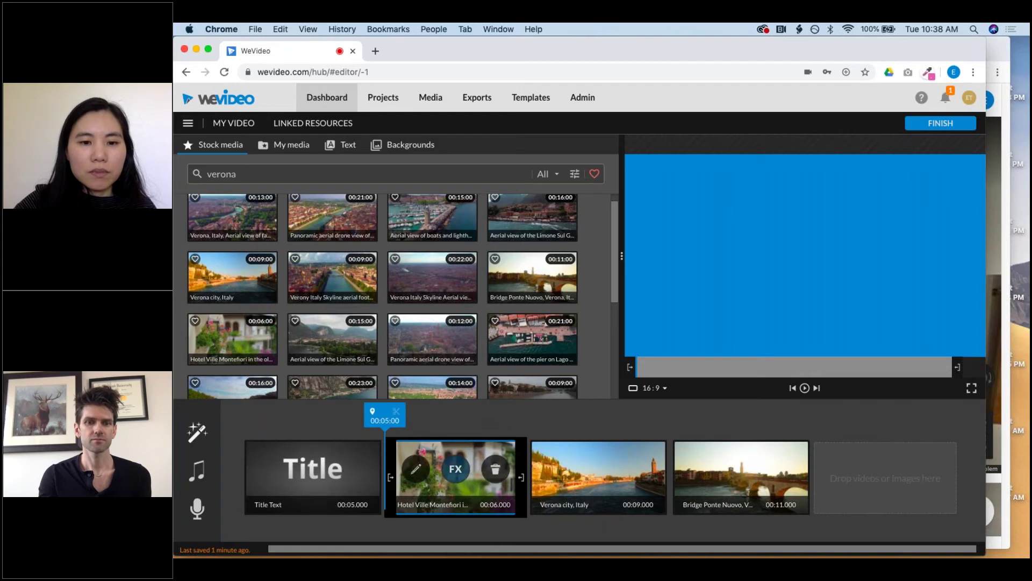
pyautogui.click(456, 468)
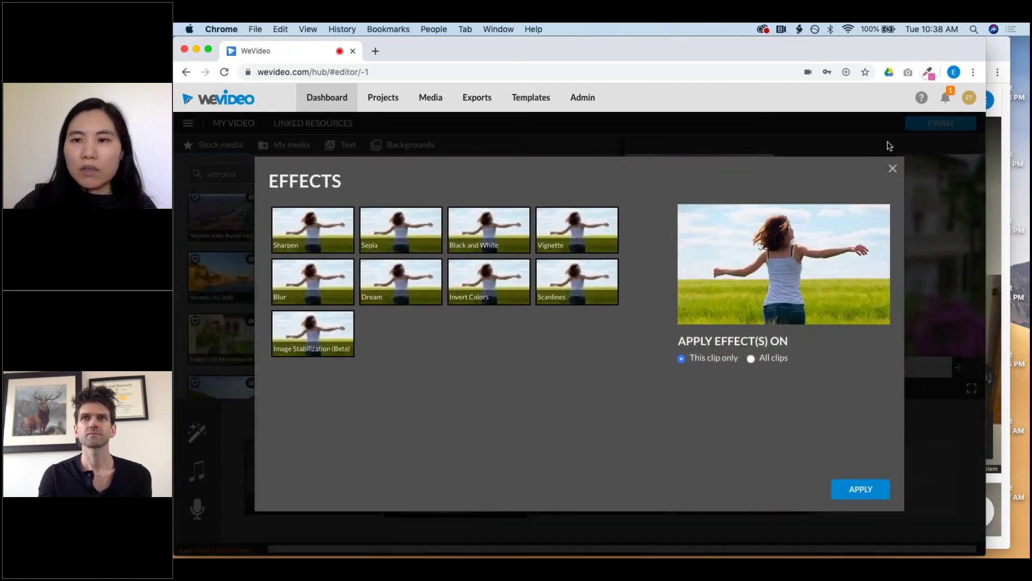
pyautogui.click(892, 168)
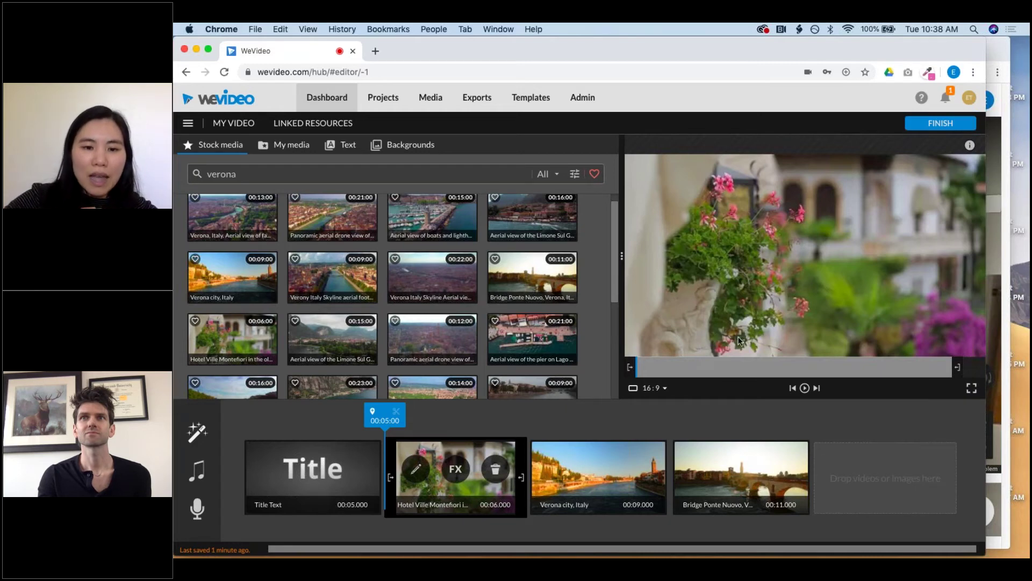
pyautogui.click(415, 478)
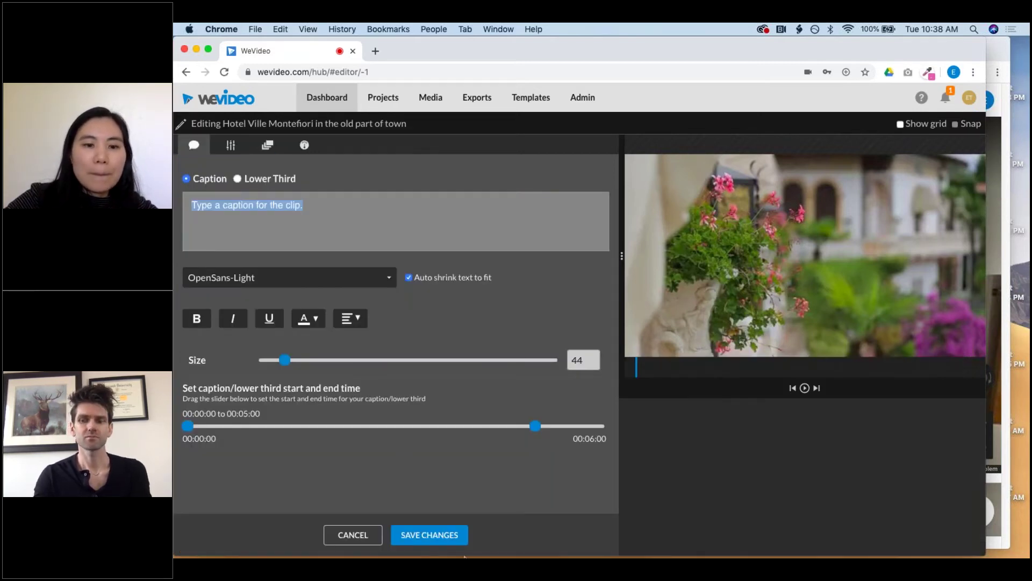
pyautogui.click(353, 534)
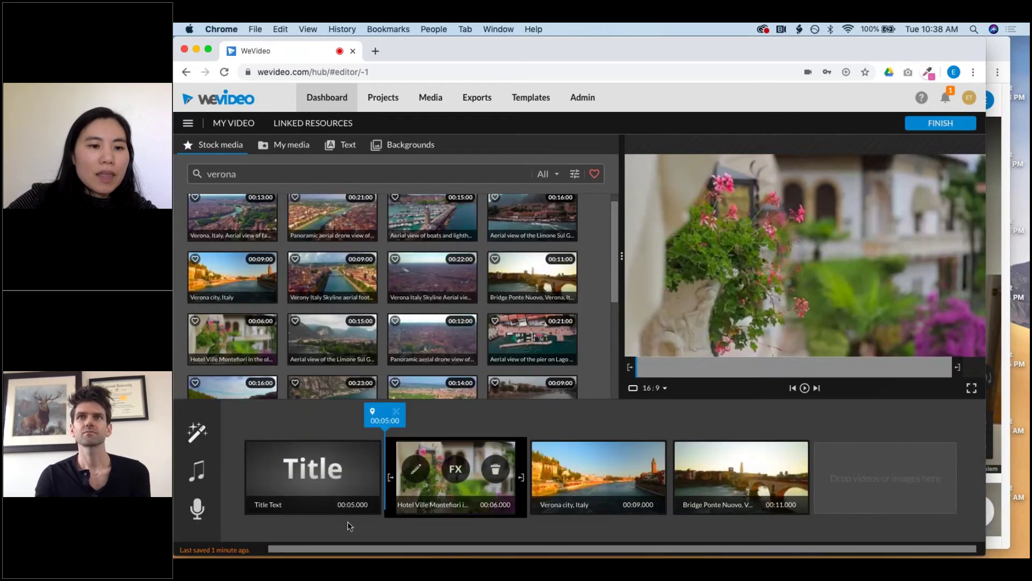
# Step: Record a voiceover of about 3 seconds for the storyboard and save it to the edit
pyautogui.click(198, 508)
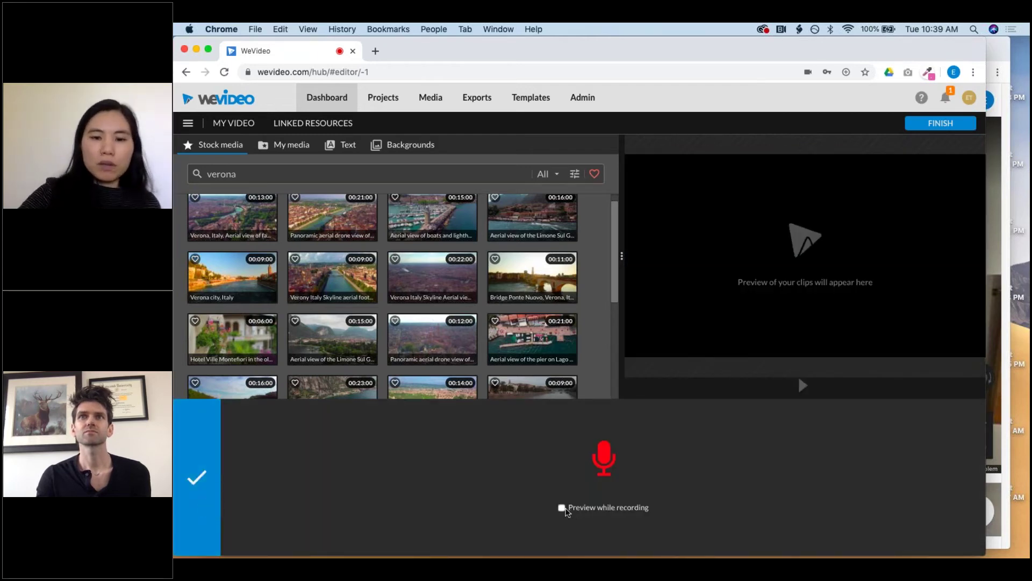
pyautogui.click(561, 508)
pyautogui.click(561, 508)
pyautogui.click(561, 508)
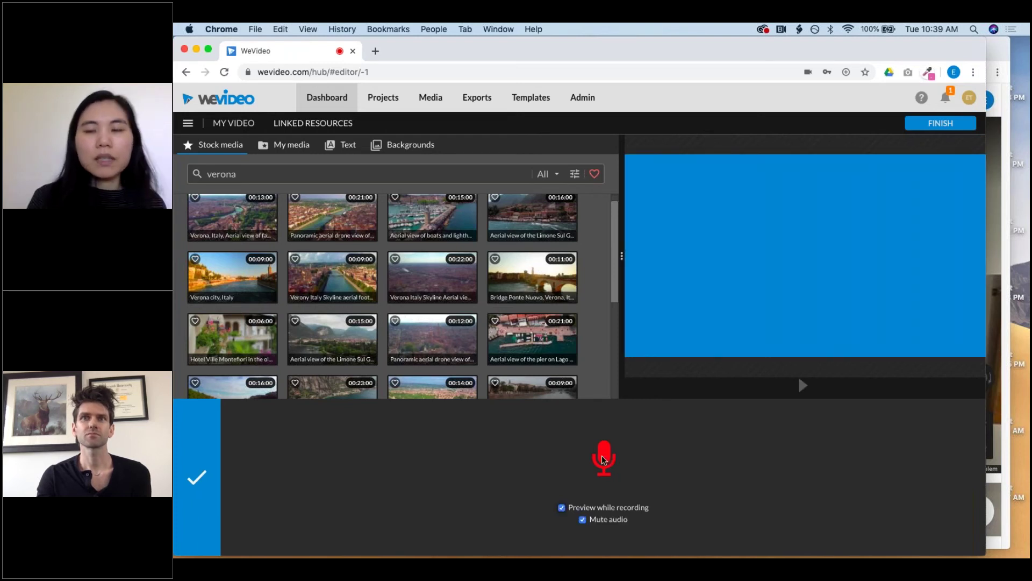
pyautogui.click(605, 460)
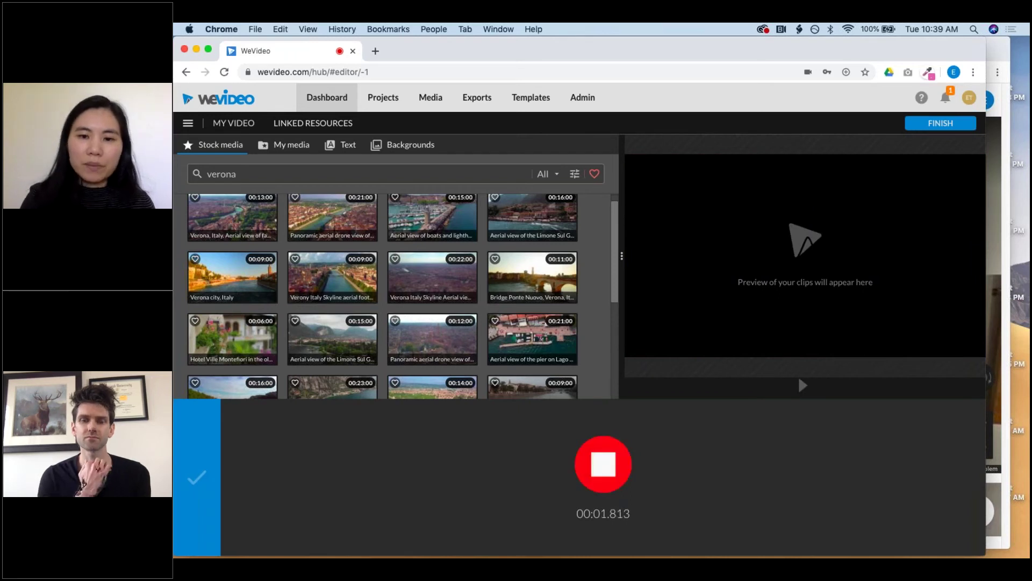
pyautogui.click(603, 464)
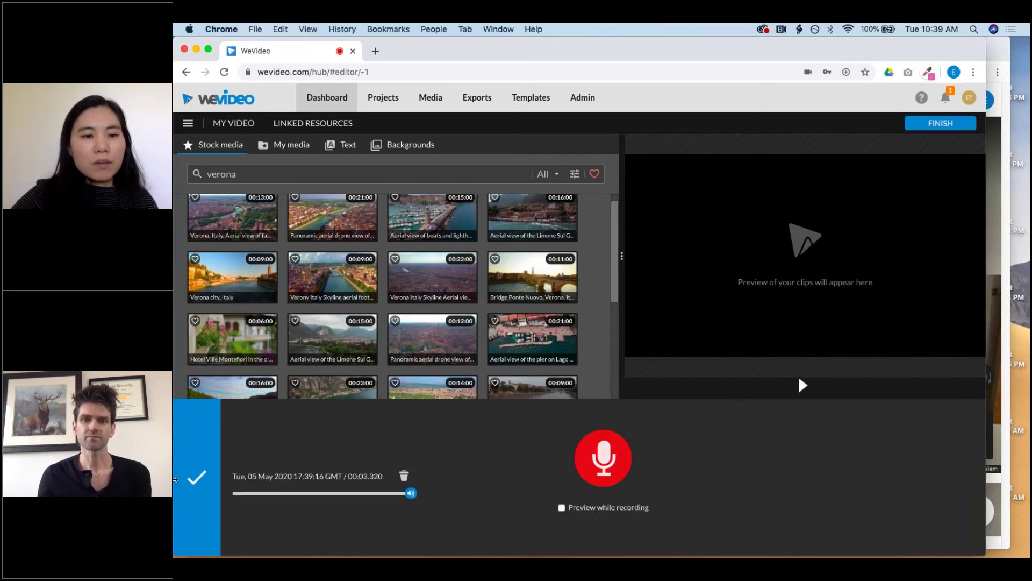
pyautogui.click(198, 478)
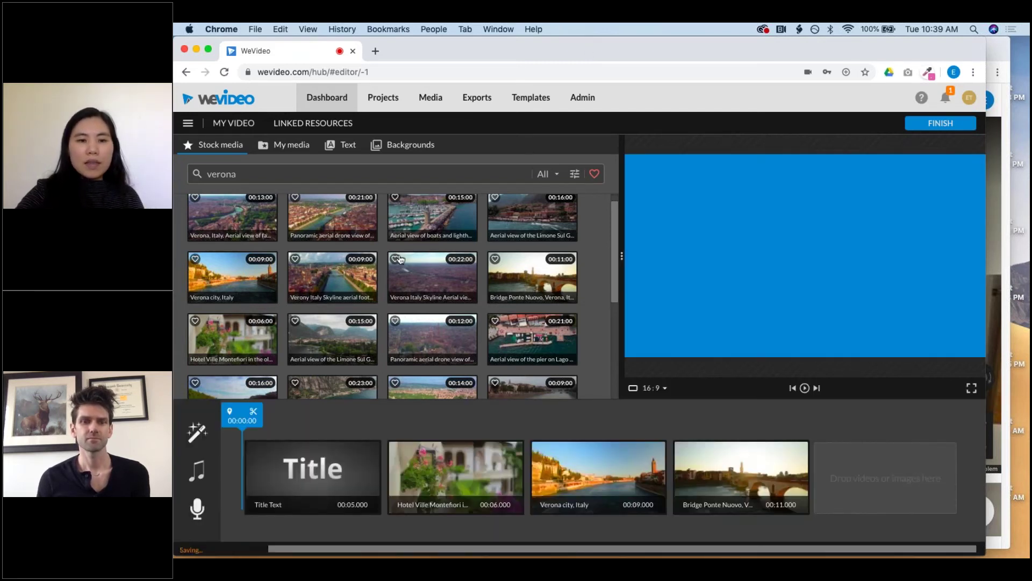
# Step: Trim the end of the Hotel Ville Montefiori clip so that it runs 4.6 seconds
pyautogui.click(270, 439)
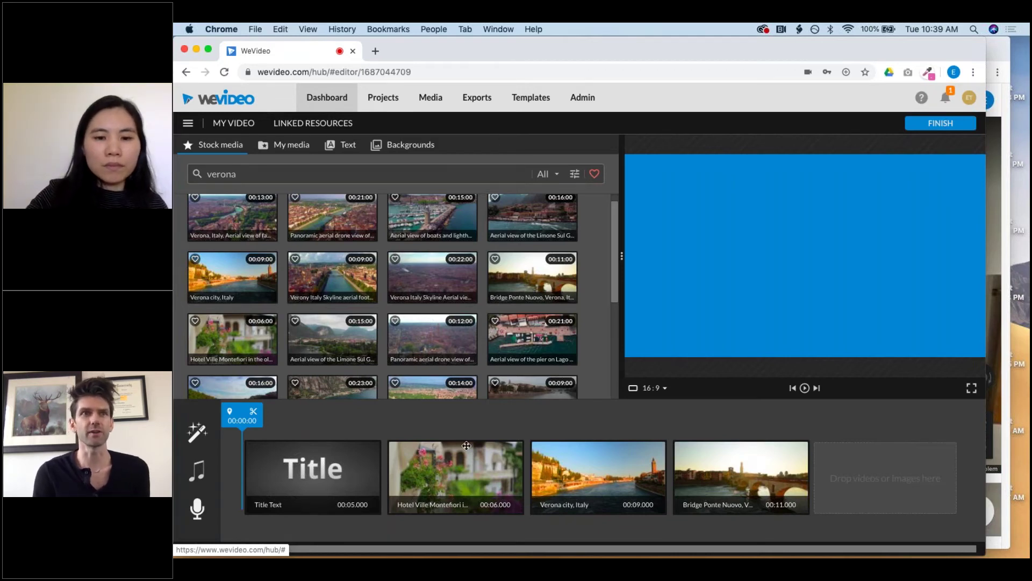
pyautogui.click(491, 481)
pyautogui.click(509, 481)
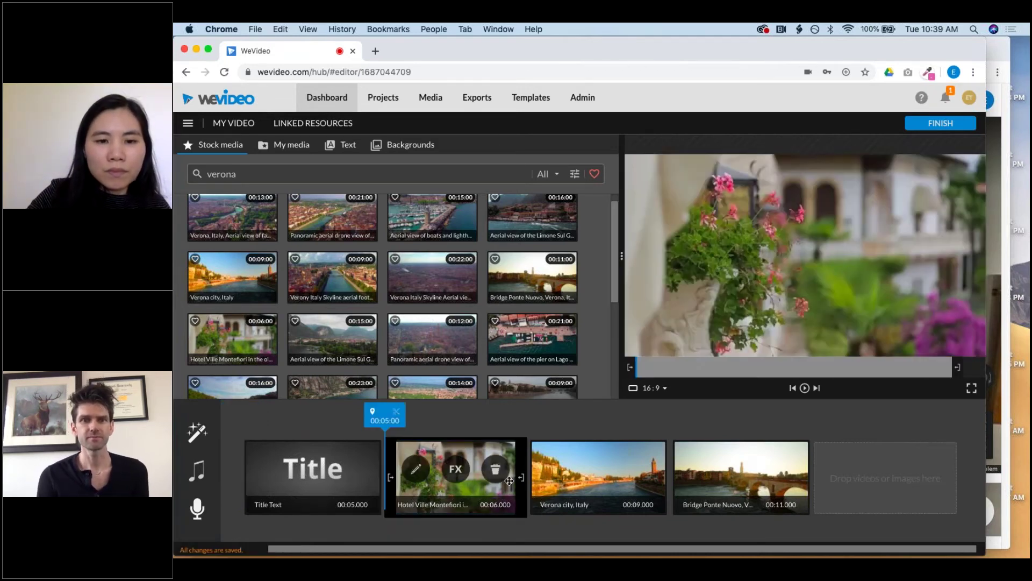
pyautogui.moveTo(522, 478); pyautogui.dragTo(488, 478)
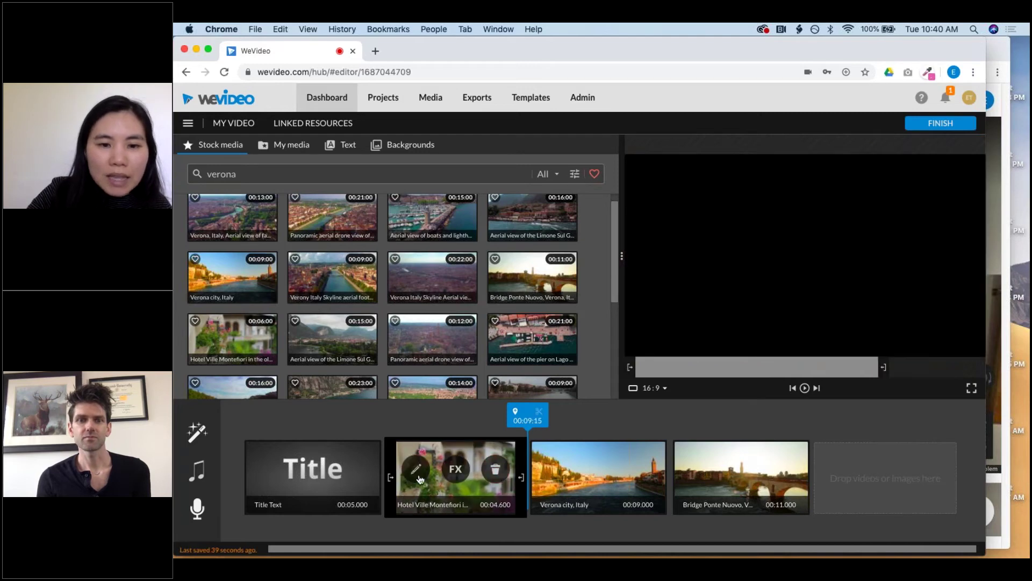
# Step: Speed up the Hotel Ville Montefiori clip to about two thirds of the way from normal to fastest and save the changes
pyautogui.click(416, 469)
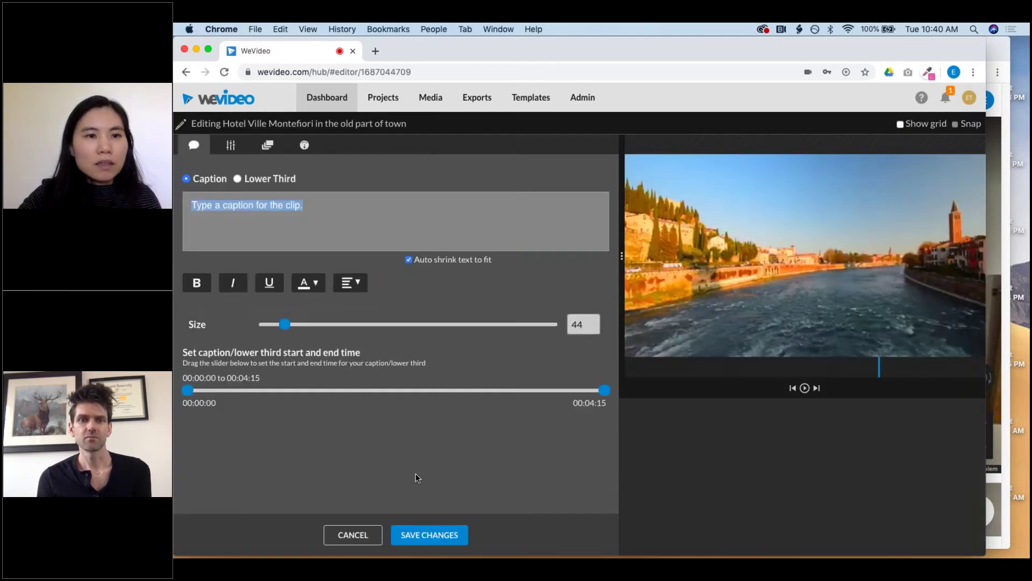
pyautogui.click(224, 145)
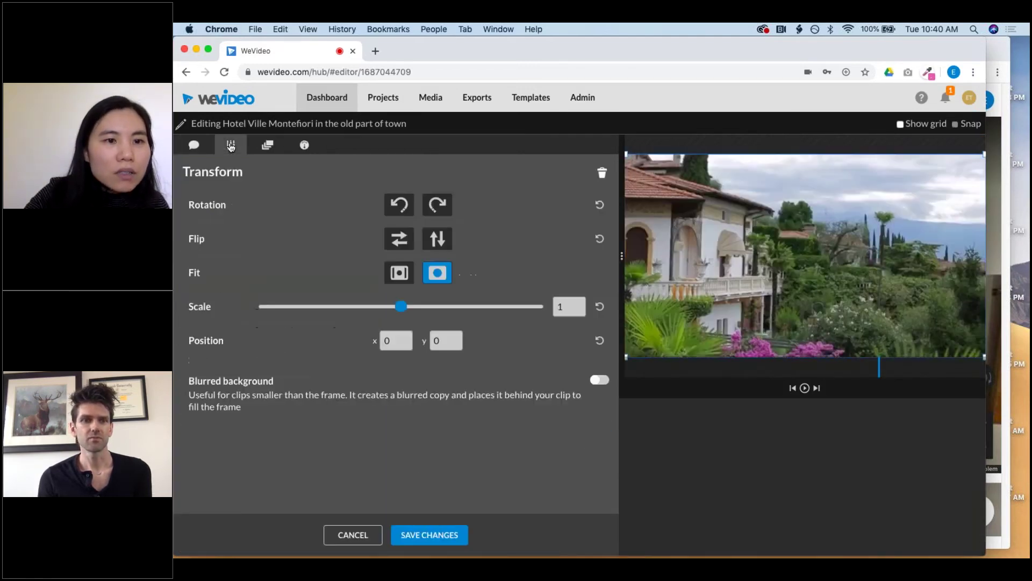
pyautogui.click(305, 146)
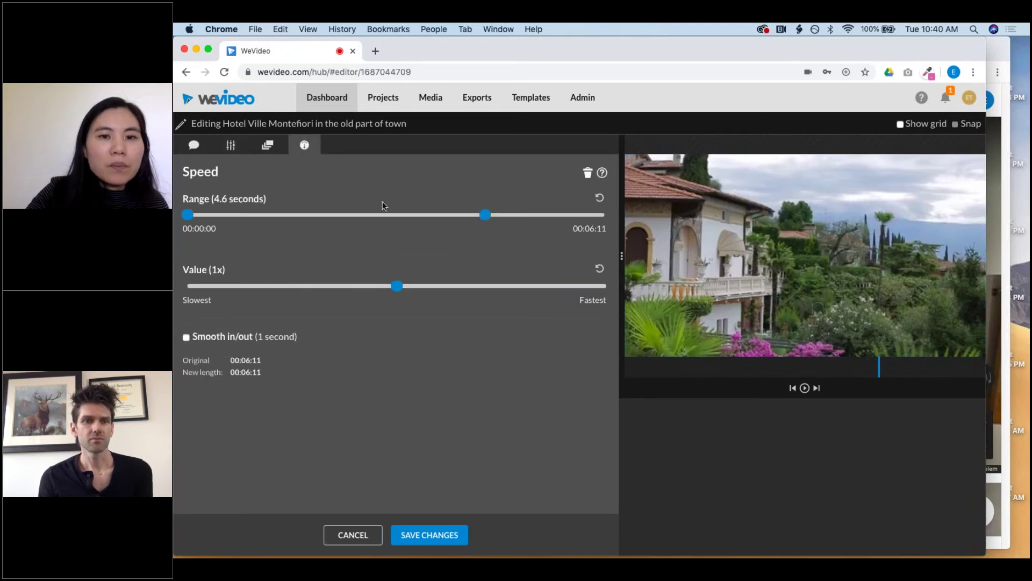
pyautogui.moveTo(391, 288); pyautogui.dragTo(537, 286)
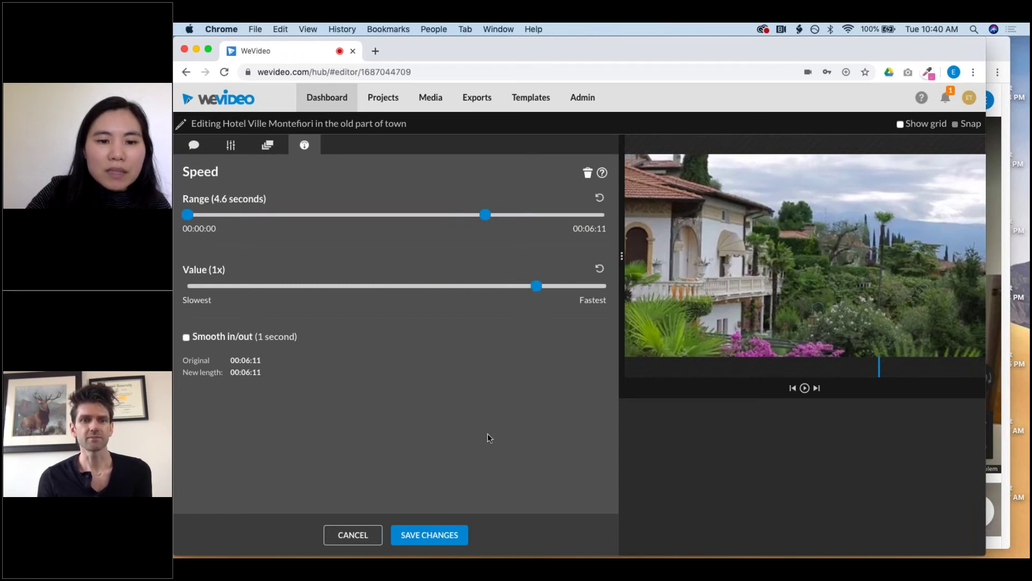
pyautogui.click(446, 535)
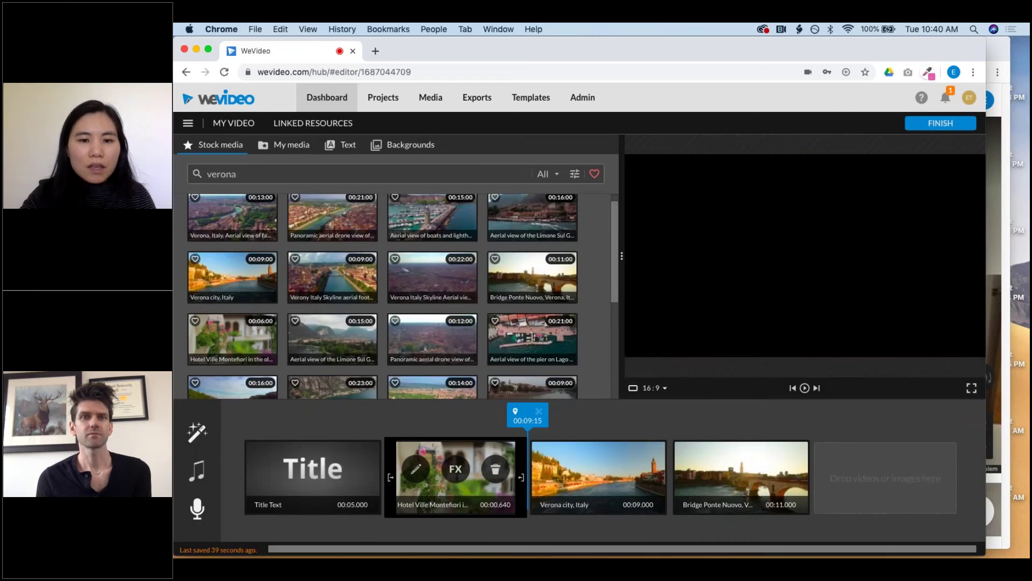
# Step: Play back the sped-up Hotel Ville Montefiori clip from its start at 00:05:00
pyautogui.moveTo(528, 417); pyautogui.dragTo(389, 417)
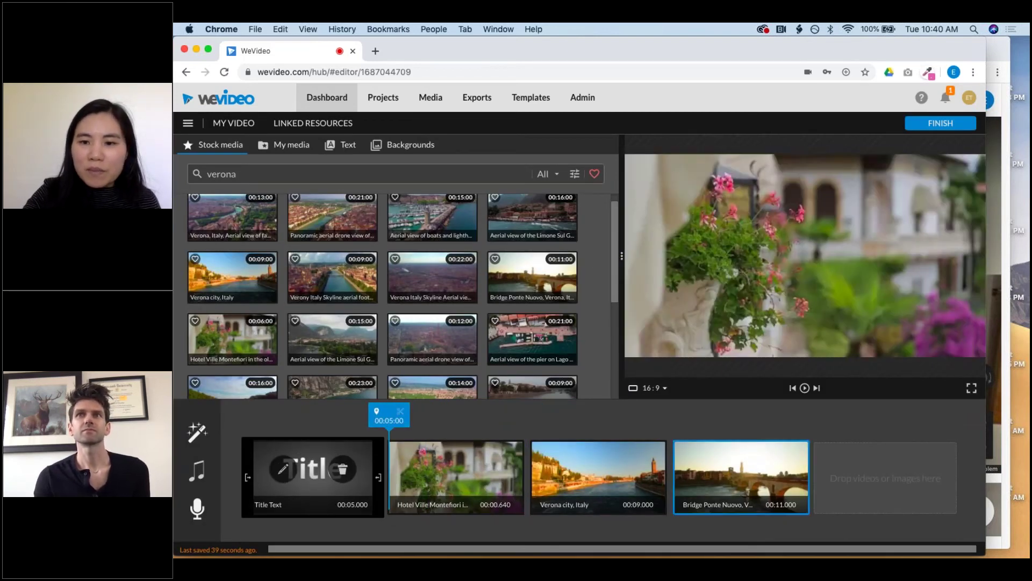
pyautogui.click(805, 389)
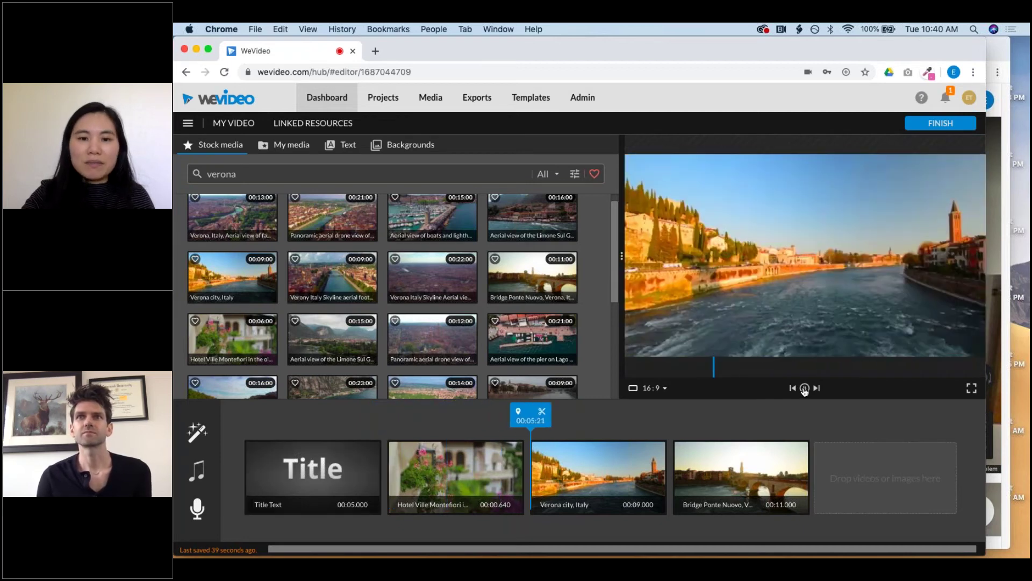
pyautogui.click(805, 388)
pyautogui.moveTo(542, 420); pyautogui.dragTo(466, 423)
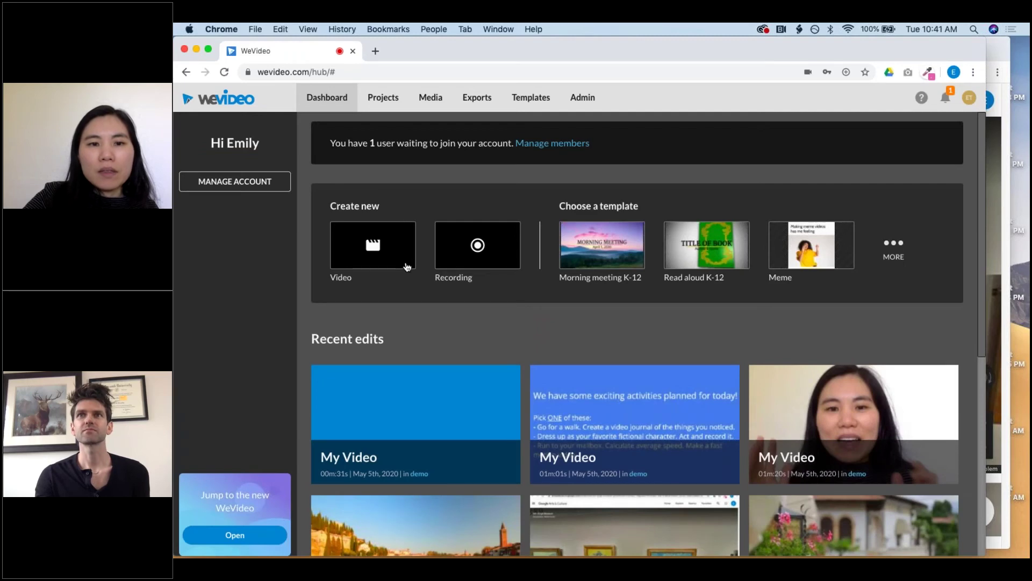
# Step: Start a new video edit in the demo project and preview the in-season Graduation day, Graduation day transparent and Graduating class titles
pyautogui.click(374, 247)
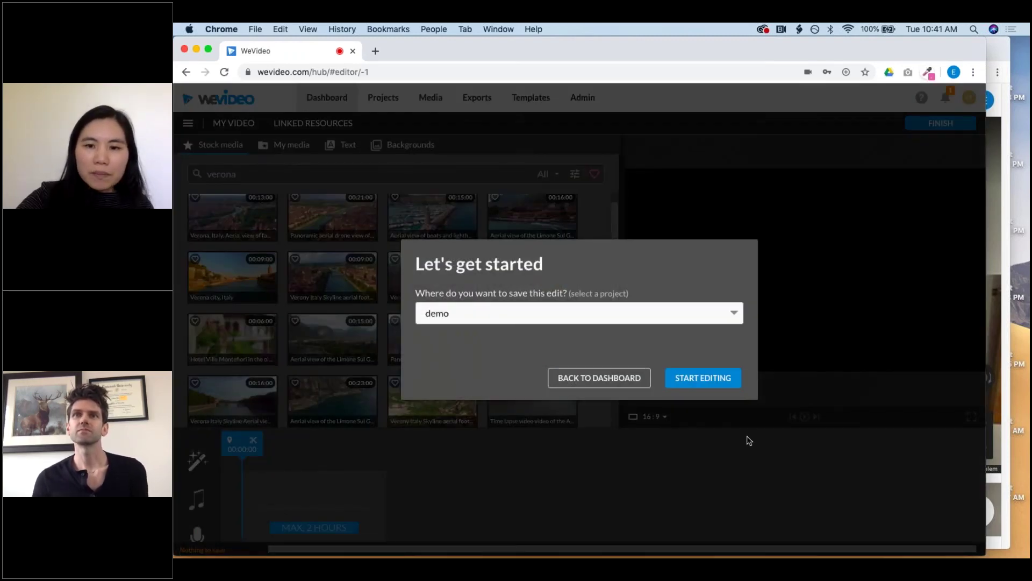
pyautogui.click(703, 378)
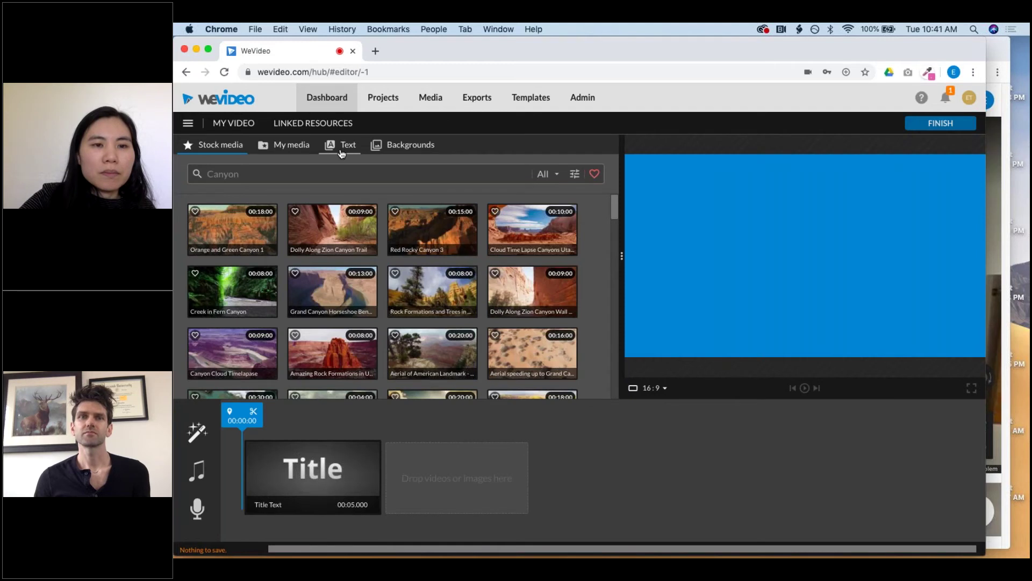
pyautogui.click(341, 151)
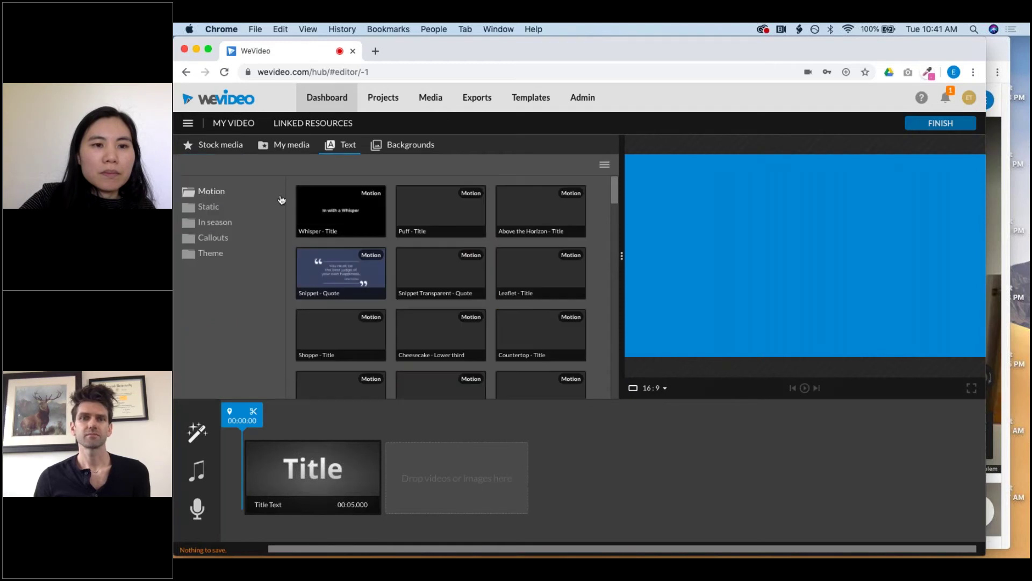
pyautogui.click(213, 223)
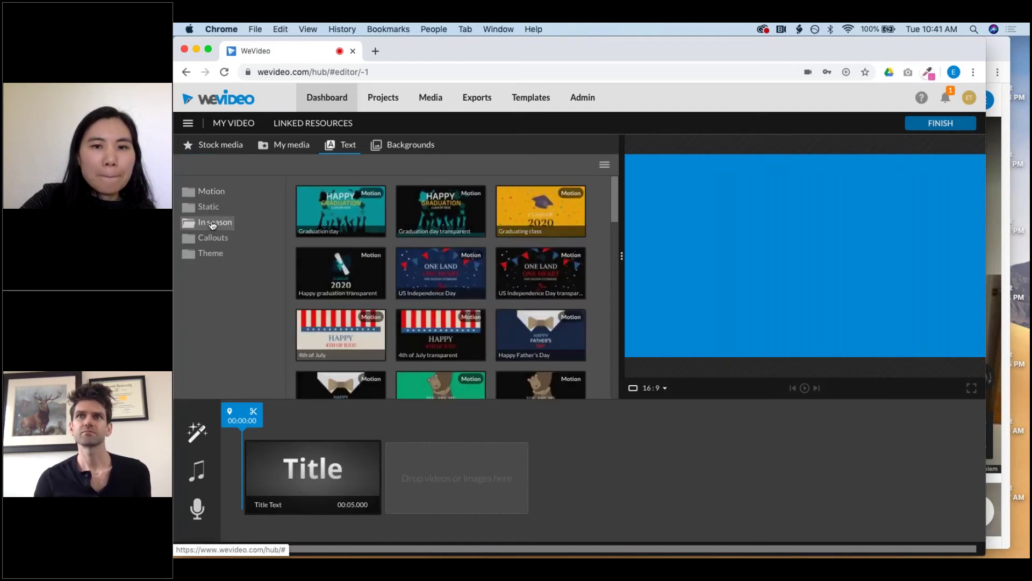
pyautogui.click(339, 215)
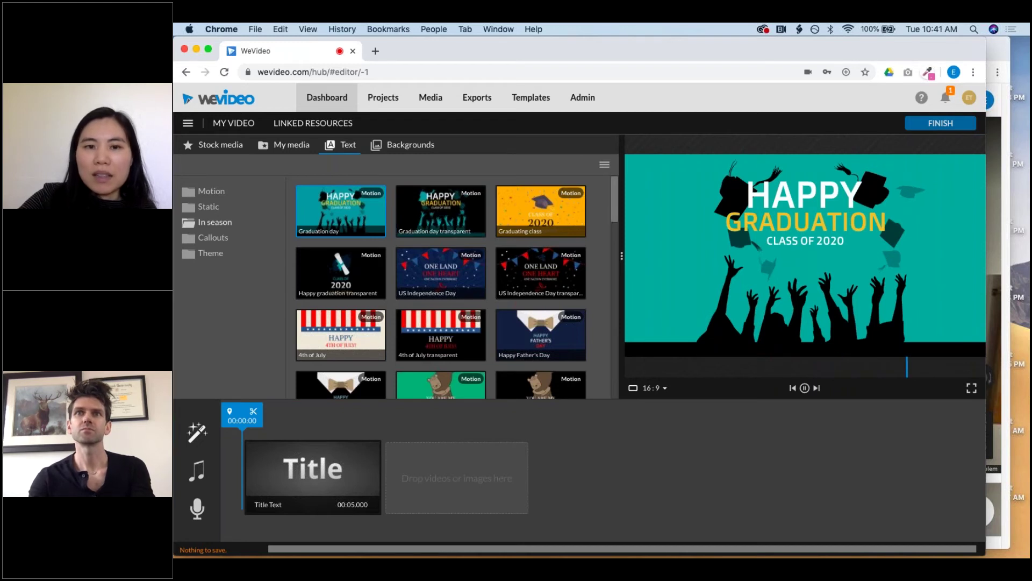
pyautogui.click(461, 218)
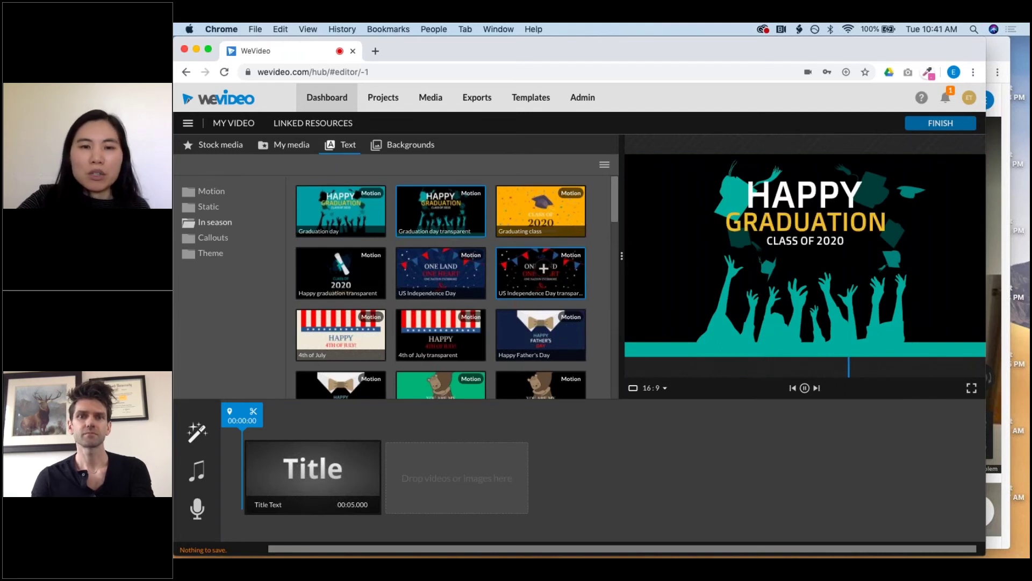
pyautogui.click(526, 216)
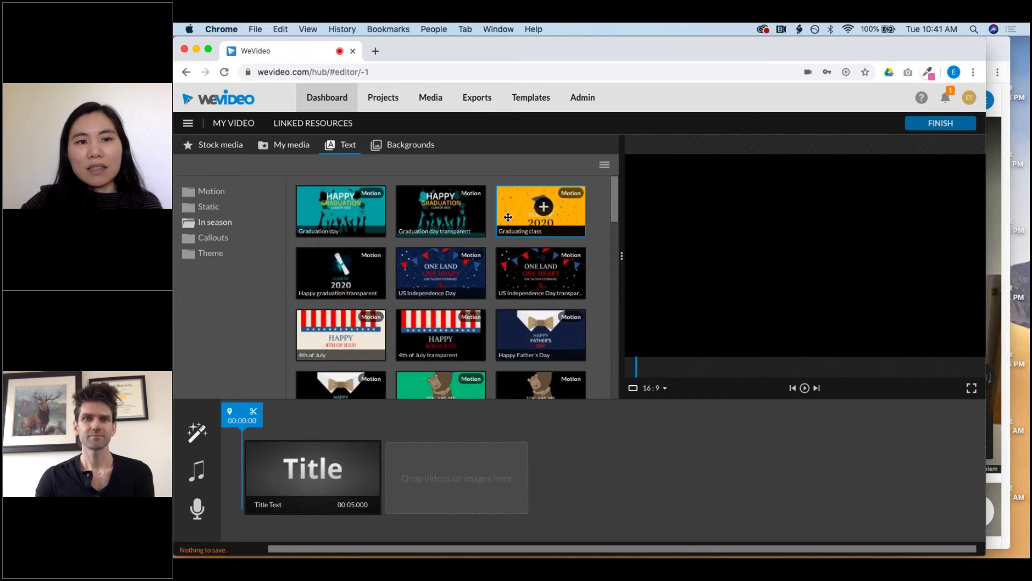
# Step: Return to the dashboard and create another video edit in the demo project
pyautogui.click(330, 101)
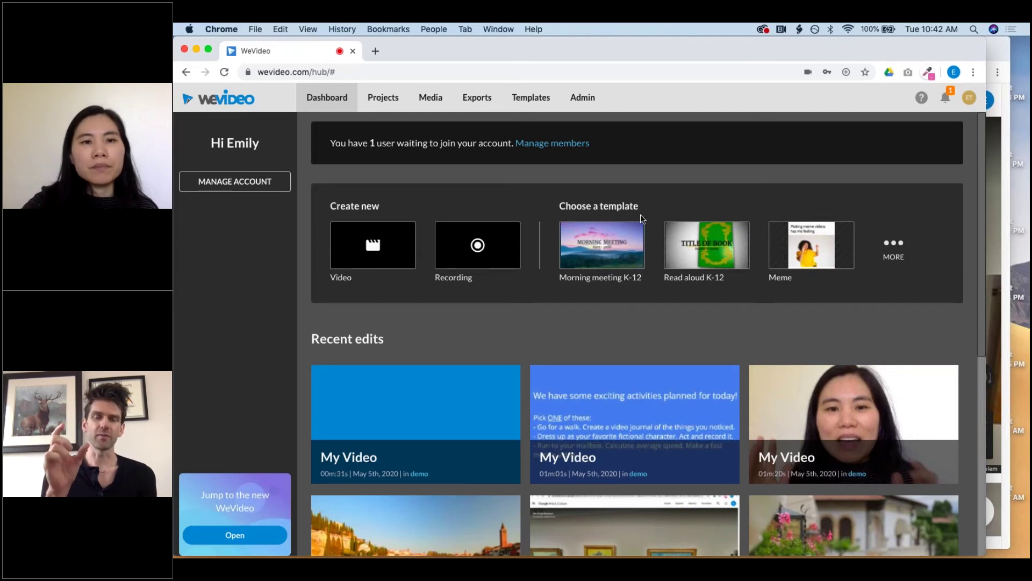
pyautogui.click(376, 245)
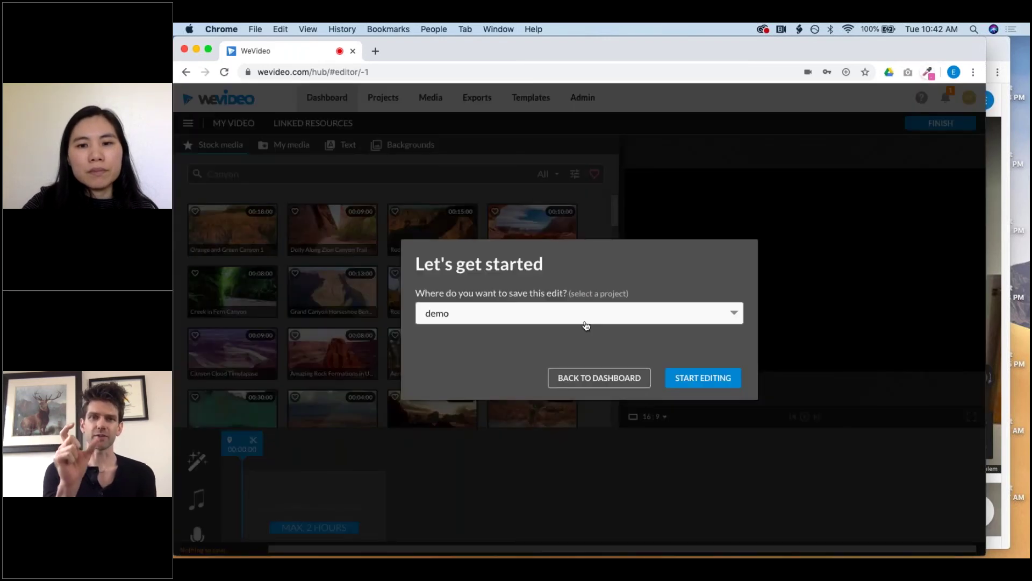
pyautogui.click(702, 382)
# Step: Look through the free music available for the storyboard without adding a track
pyautogui.click(198, 477)
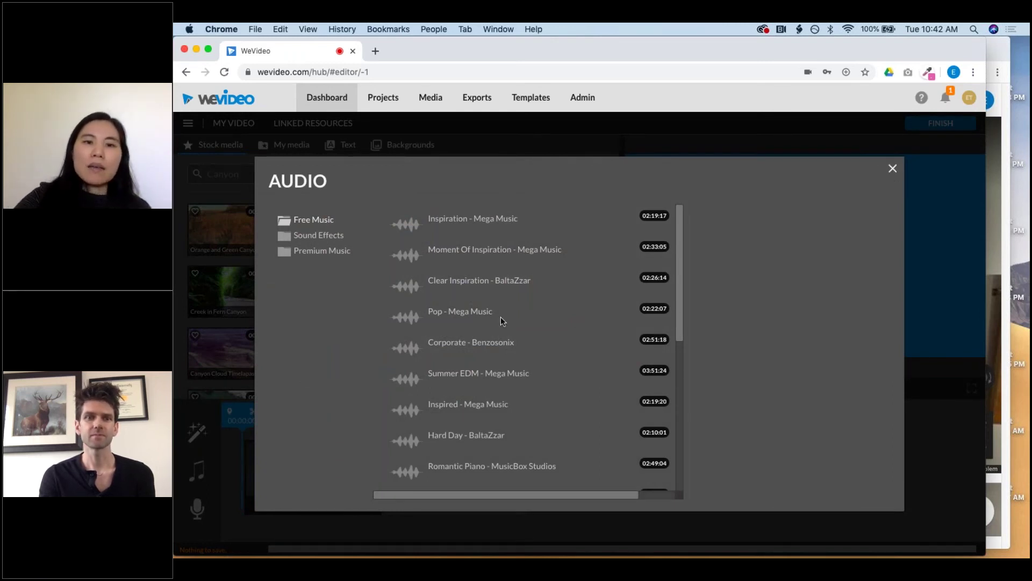
pyautogui.scroll(-2, 507, 345)
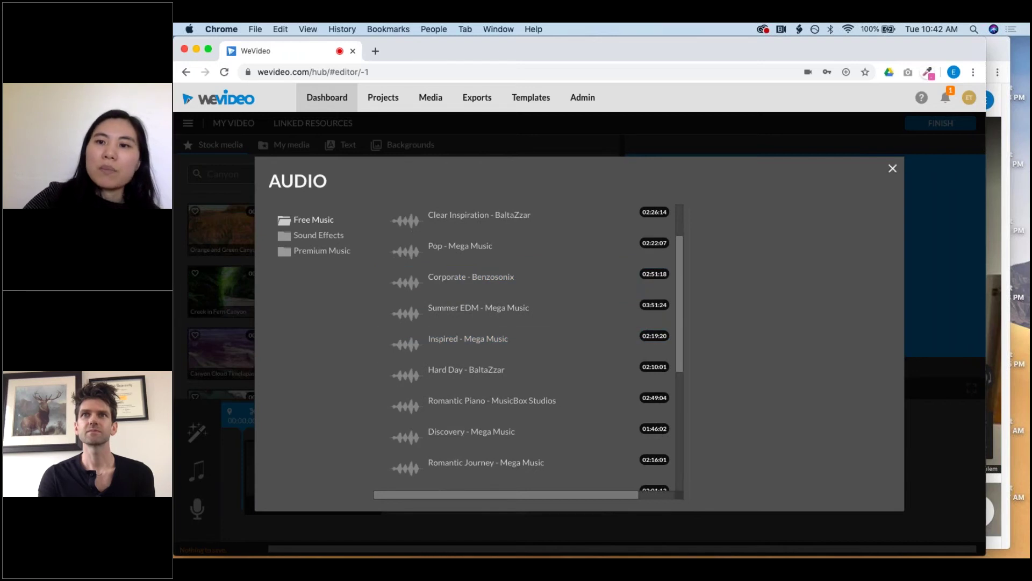
pyautogui.click(893, 168)
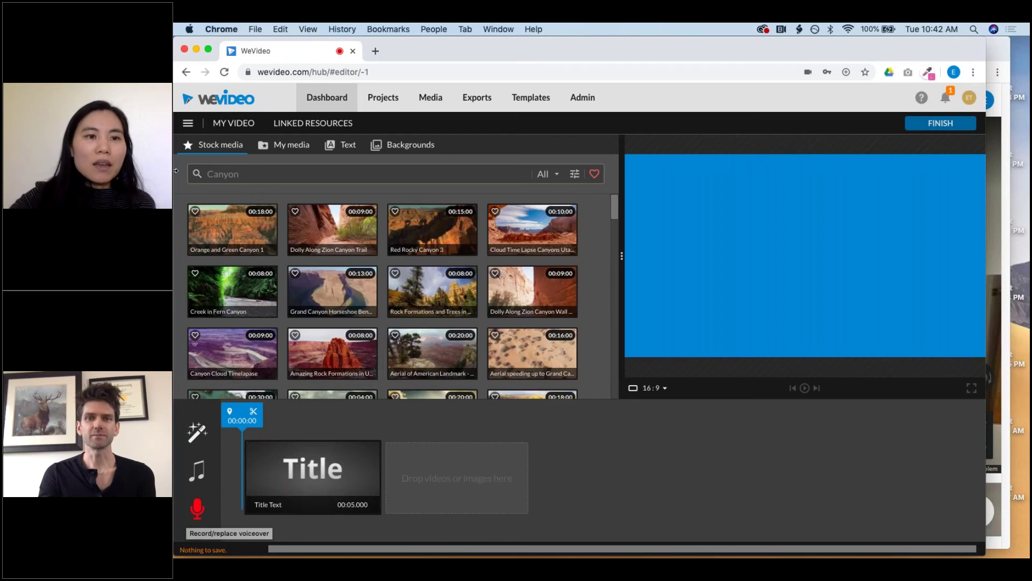
# Step: Switch the edit from Storyboard to Timeline mode and delete the Video 2 track
pyautogui.click(189, 127)
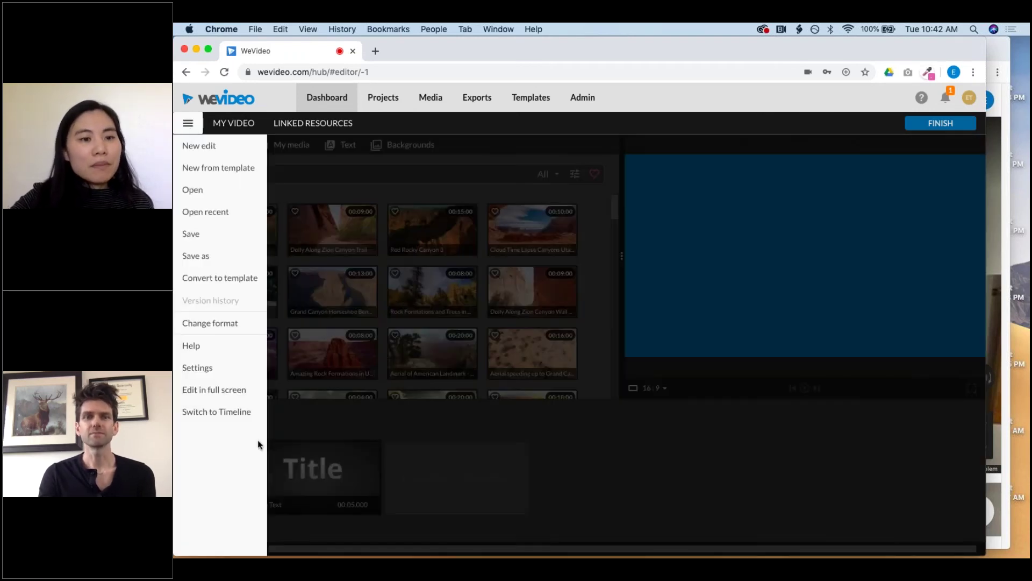
pyautogui.click(240, 414)
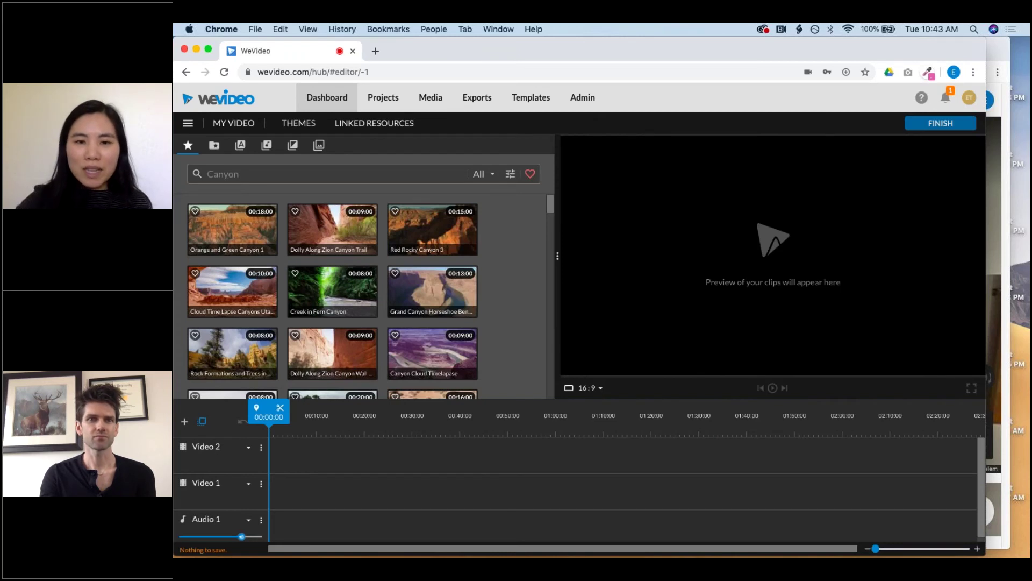
pyautogui.moveTo(579, 254); pyautogui.dragTo(606, 259)
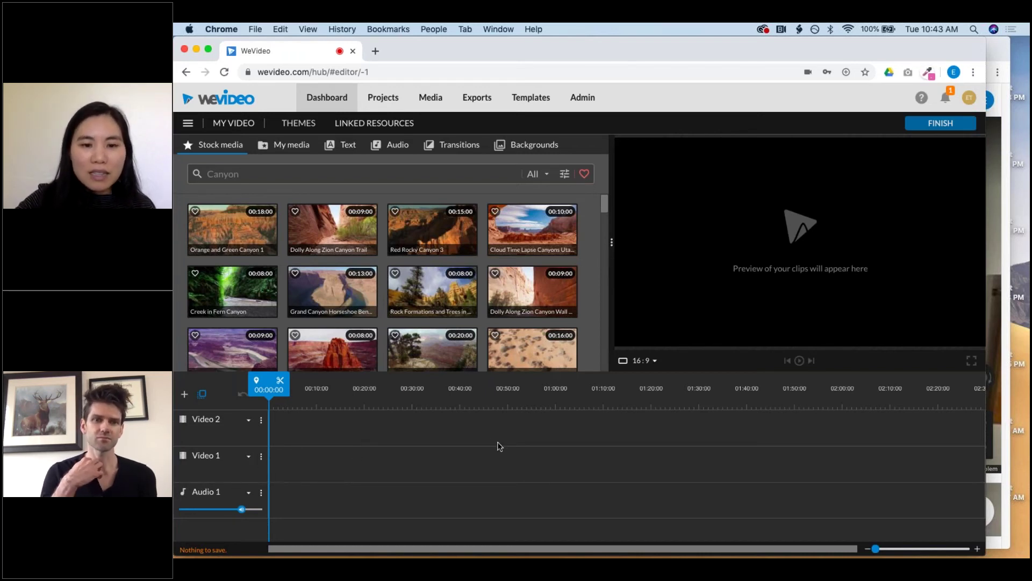
pyautogui.click(262, 425)
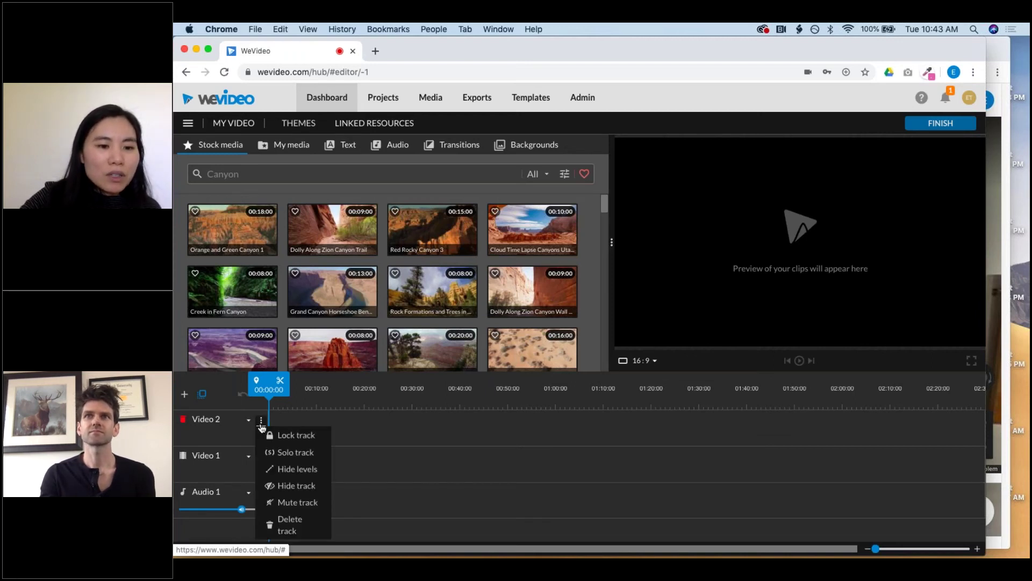
pyautogui.click(301, 527)
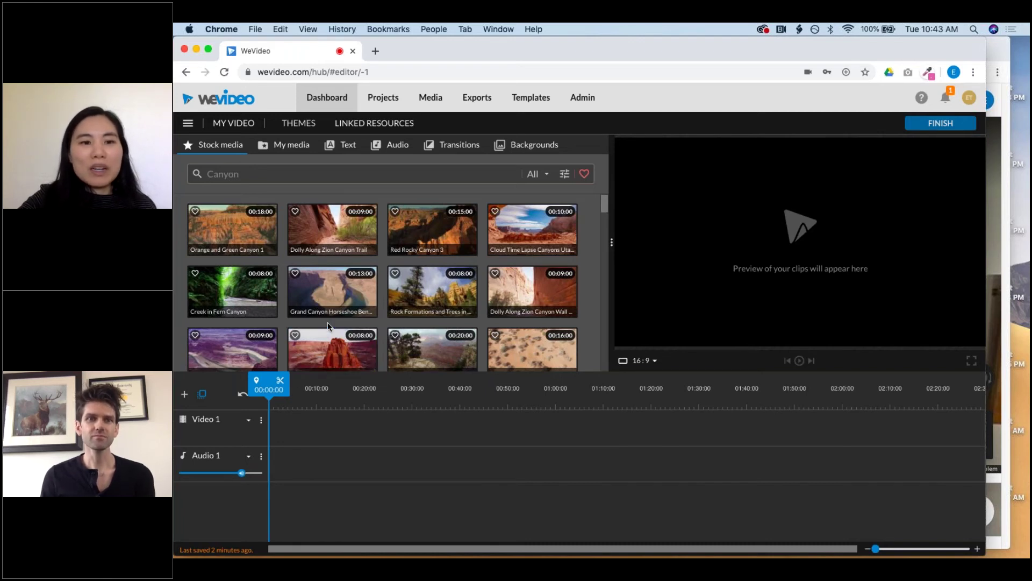
# Step: Add the Grand Canyon Horseshoe Bend clip to Video 1, followed by two copies of the Rock Formations and Trees clip
pyautogui.moveTo(323, 302); pyautogui.dragTo(291, 426)
pyautogui.click(446, 304)
pyautogui.moveTo(451, 325); pyautogui.dragTo(349, 427)
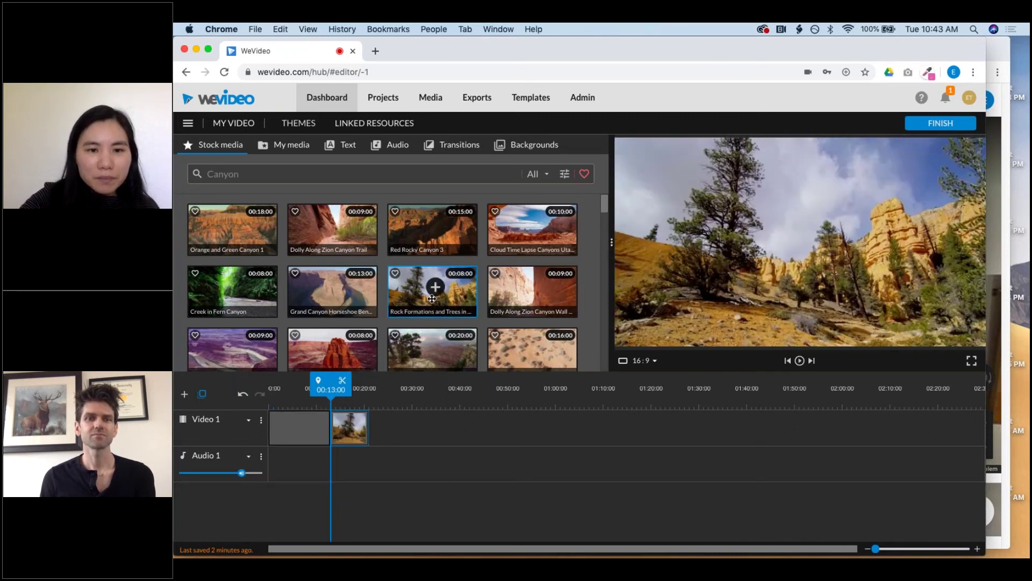
pyautogui.moveTo(416, 301); pyautogui.dragTo(390, 422)
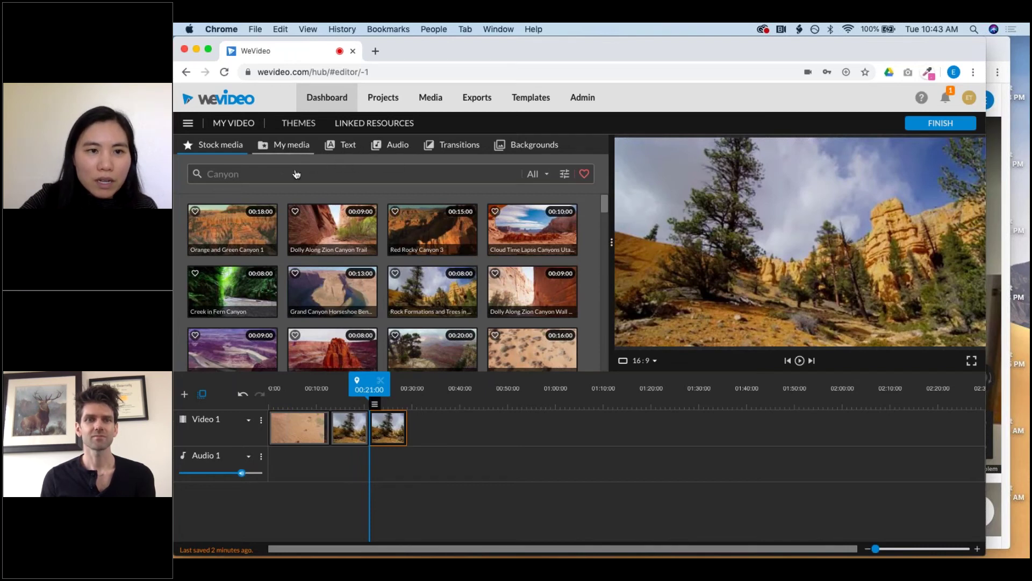
# Step: Add the 05 May 2020 17:39:16 voice recording from the personal media to the start of the Audio 1 track
pyautogui.click(288, 148)
pyautogui.click(532, 274)
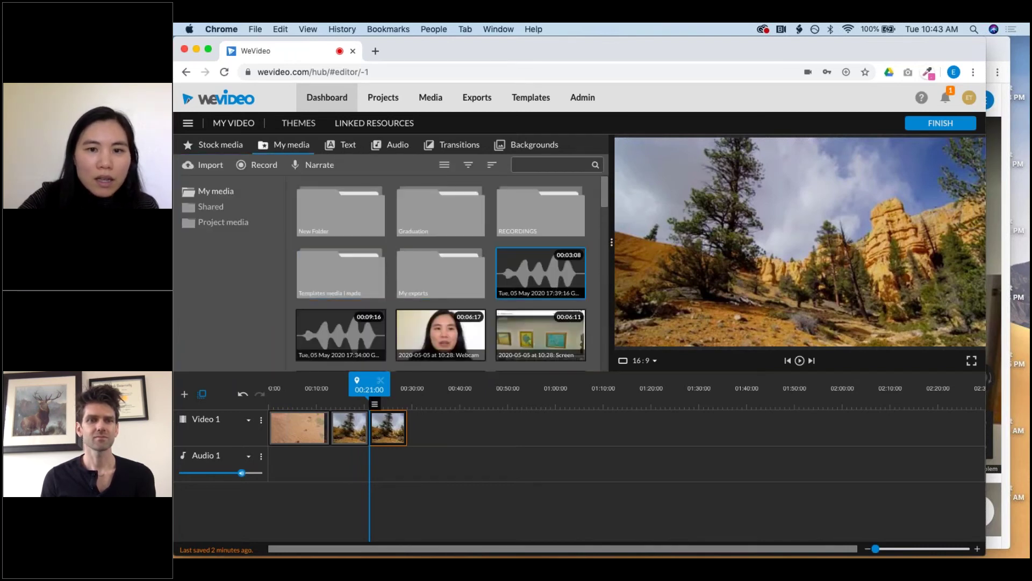
pyautogui.moveTo(533, 273); pyautogui.dragTo(285, 463)
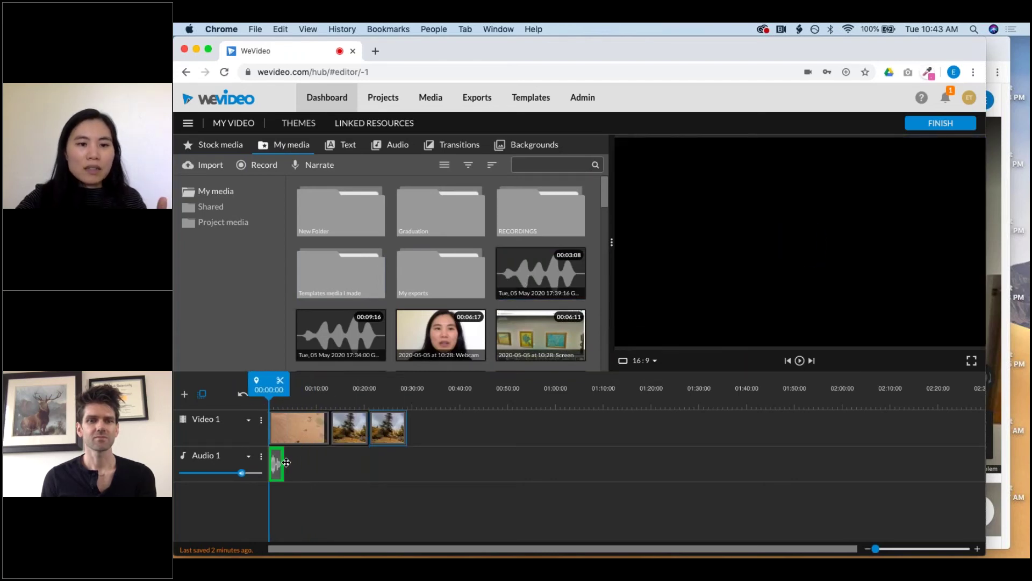
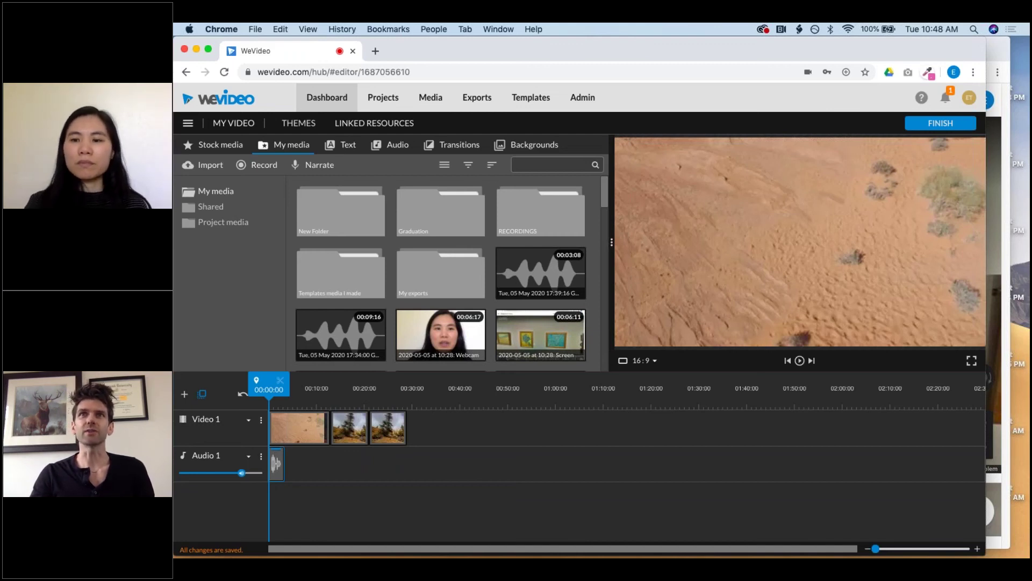
pyautogui.moveTo(954, 537)
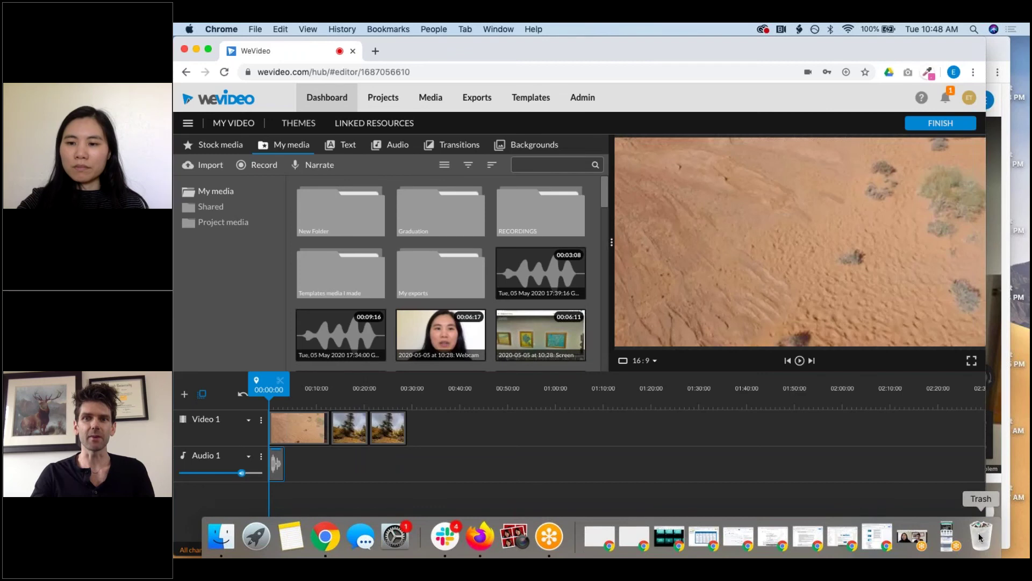
pyautogui.click(952, 537)
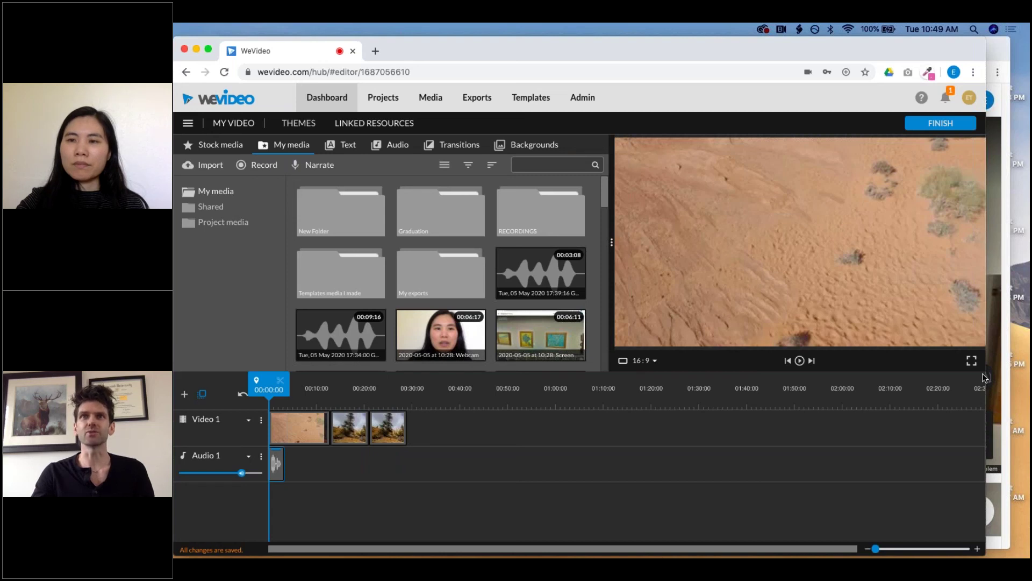
pyautogui.moveTo(945, 556)
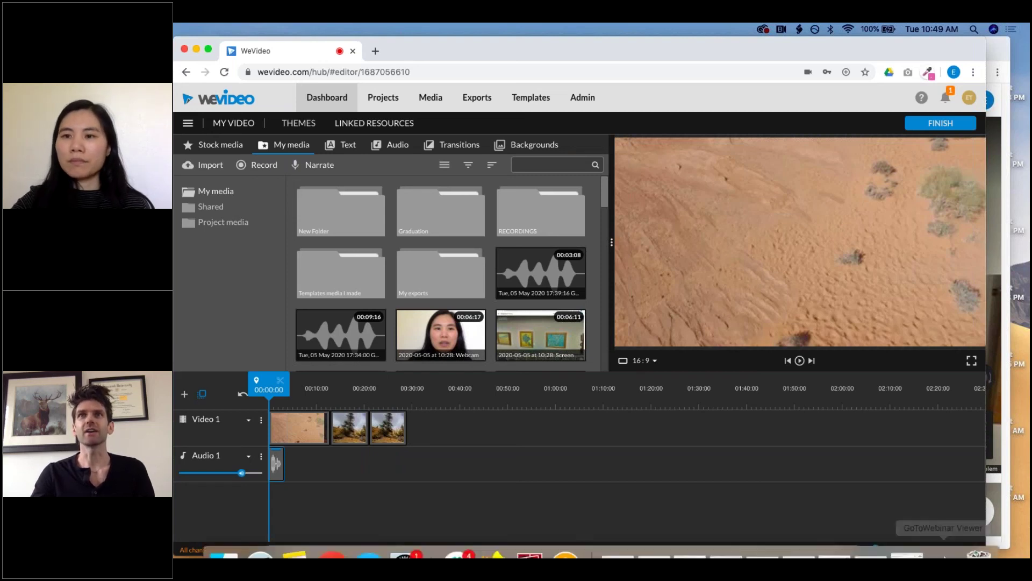